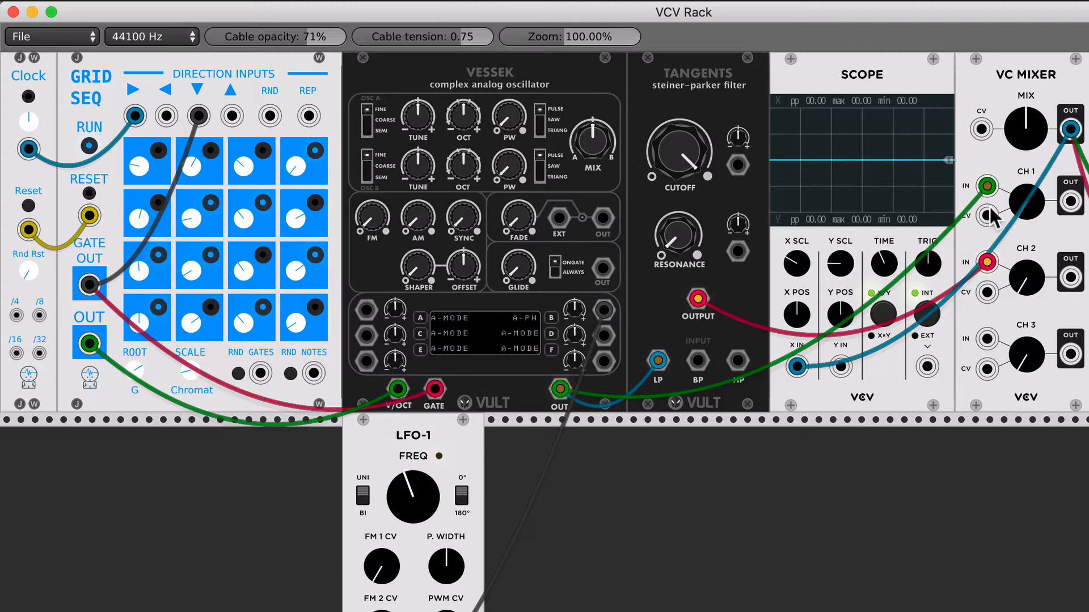
{"action": "mouse_move", "coordinate": [1026, 203]}
{"action": "left_mouse_down"}
{"action": "mouse_move", "coordinate": [1026, 186]}
{"action": "mouse_move", "coordinate": [1042, 202]}
{"action": "mouse_move", "coordinate": [1042, 192]}
{"action": "left_mouse_up"}
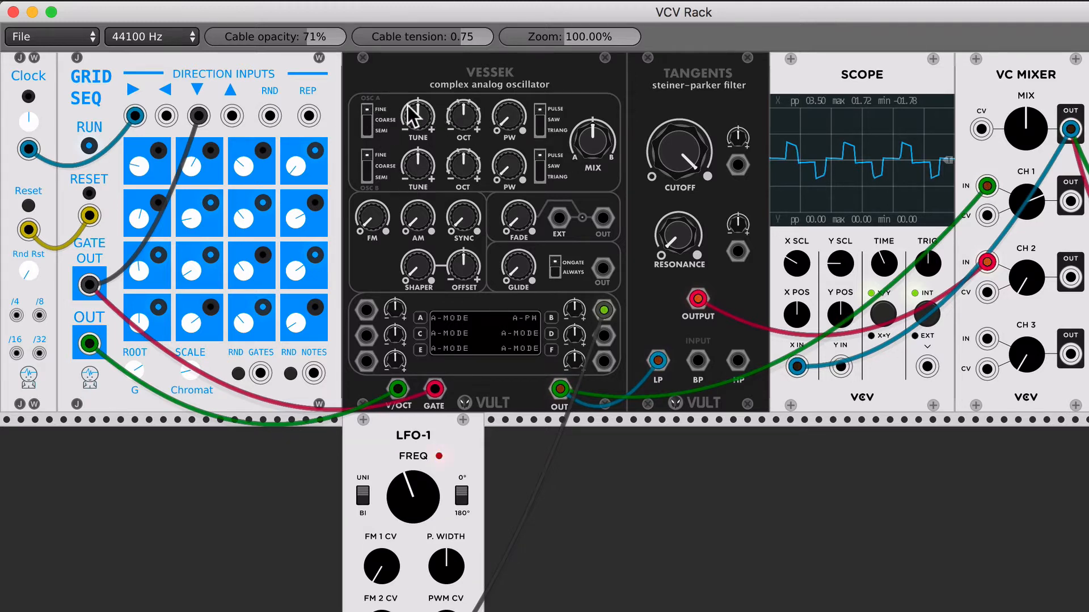
{"action": "mouse_move", "coordinate": [590, 146]}
{"action": "left_mouse_down"}
{"action": "mouse_move", "coordinate": [579, 110]}
{"action": "mouse_move", "coordinate": [591, 157]}
{"action": "mouse_move", "coordinate": [591, 144]}
{"action": "left_mouse_up"}
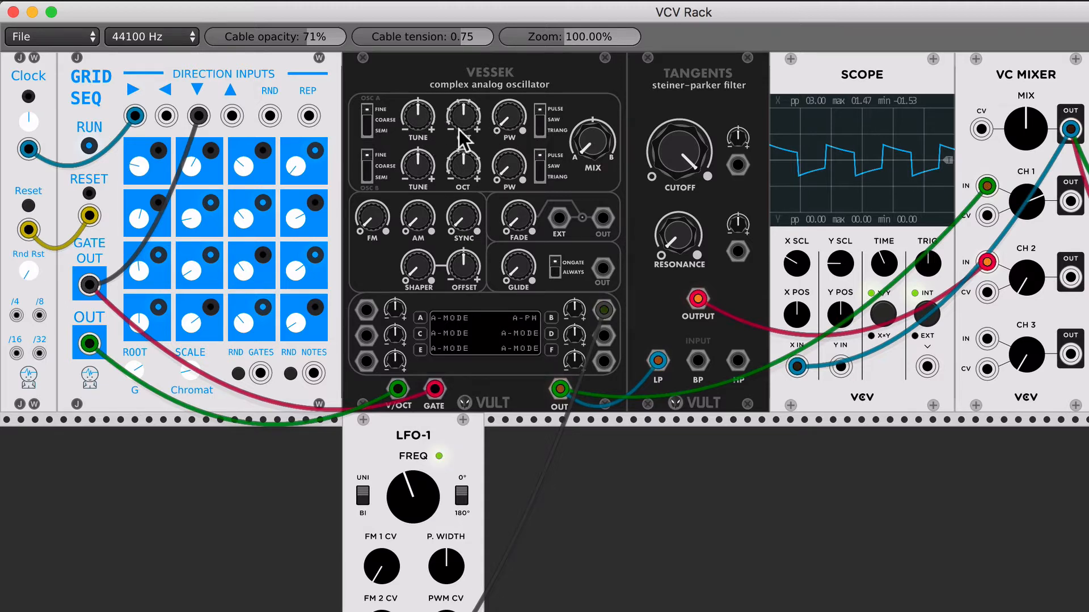
Try oscillator A's tune control in the fine range and then in the coarse range.
{"action": "left_click_drag", "start_coordinate": [416, 114], "coordinate": [415, 112]}
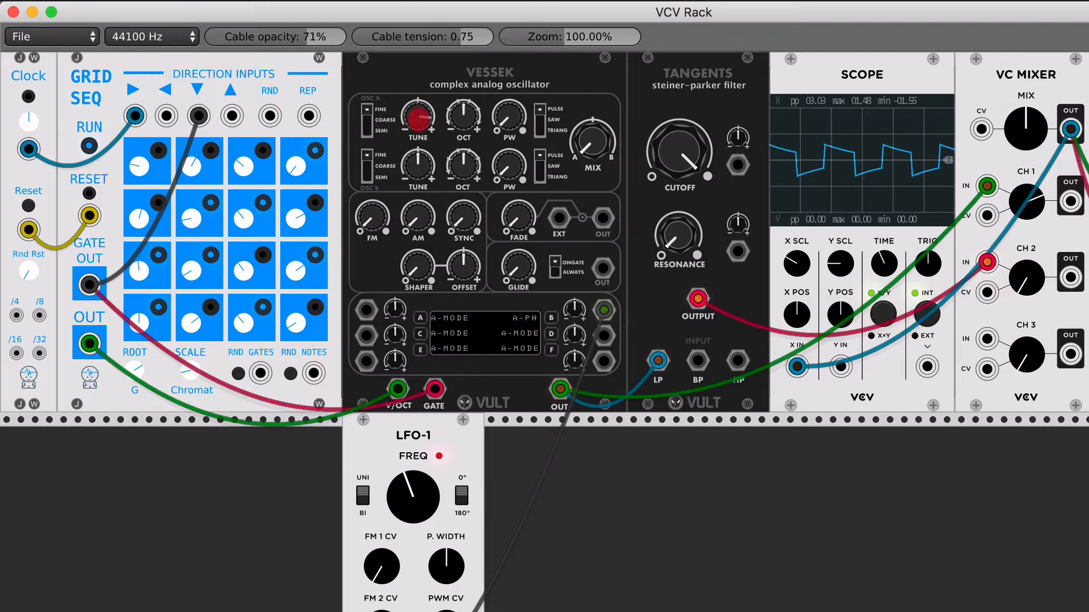
{"action": "left_click_drag", "start_coordinate": [411, 115], "coordinate": [417, 118]}
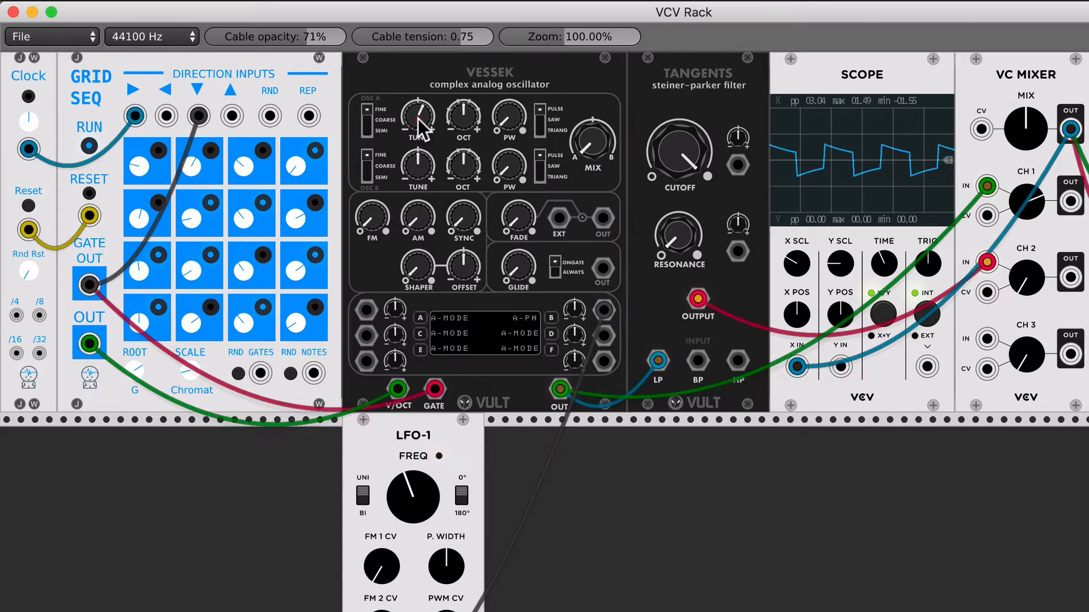
{"action": "left_click", "coordinate": [369, 120]}
{"action": "mouse_move", "coordinate": [415, 118]}
{"action": "left_mouse_down"}
{"action": "mouse_move", "coordinate": [415, 107]}
{"action": "mouse_move", "coordinate": [416, 118]}
{"action": "left_mouse_up"}
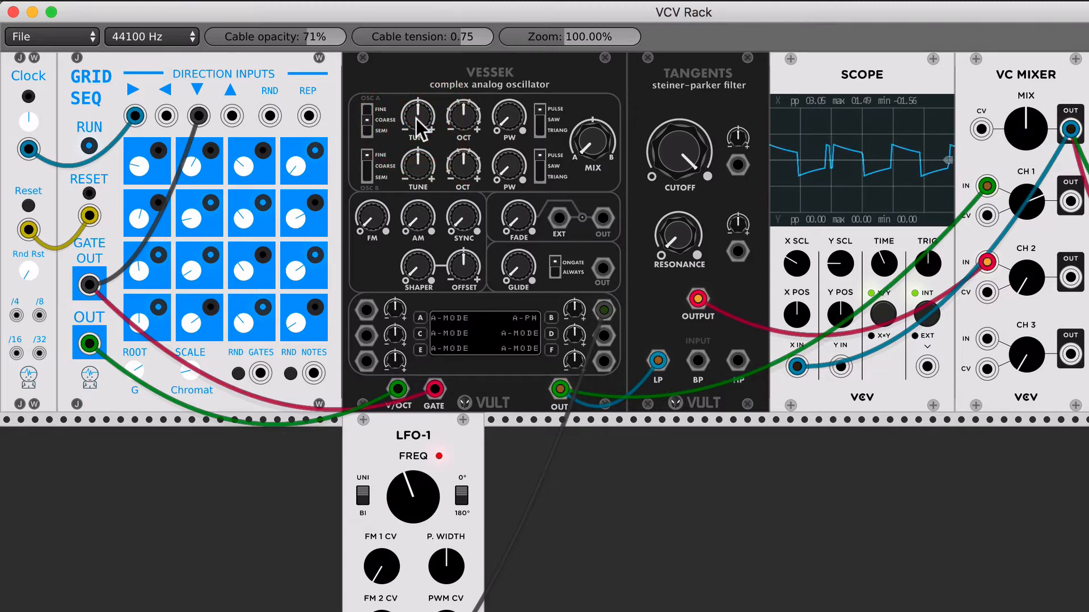
Try oscillator A's tune in the semi range, then reset the tune and return the range to fine.
{"action": "left_click", "coordinate": [370, 133]}
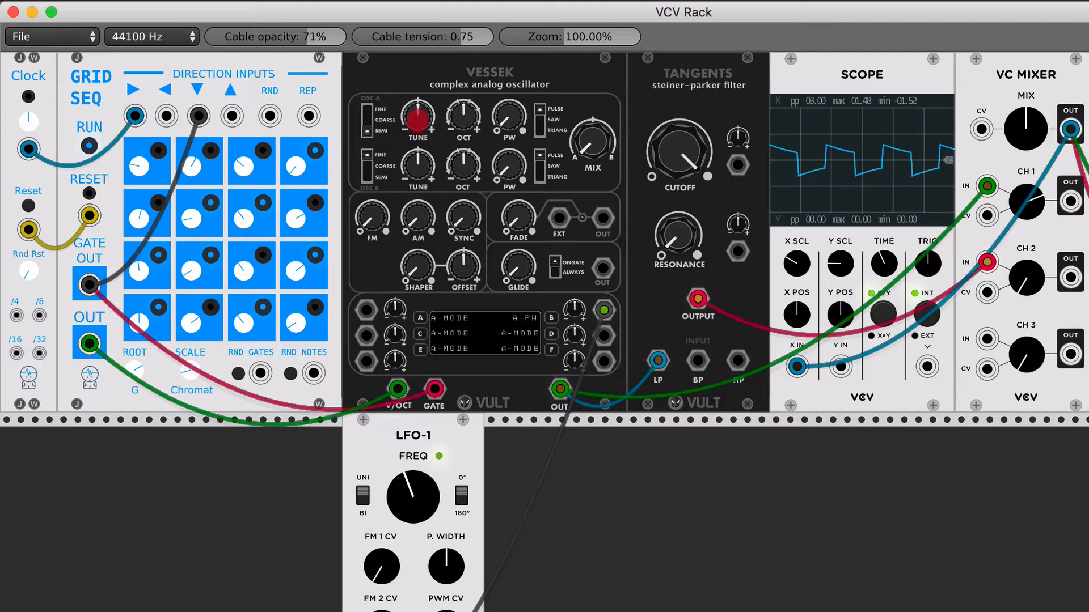
{"action": "left_click_drag", "start_coordinate": [417, 121], "coordinate": [417, 106]}
{"action": "double_click", "coordinate": [404, 122]}
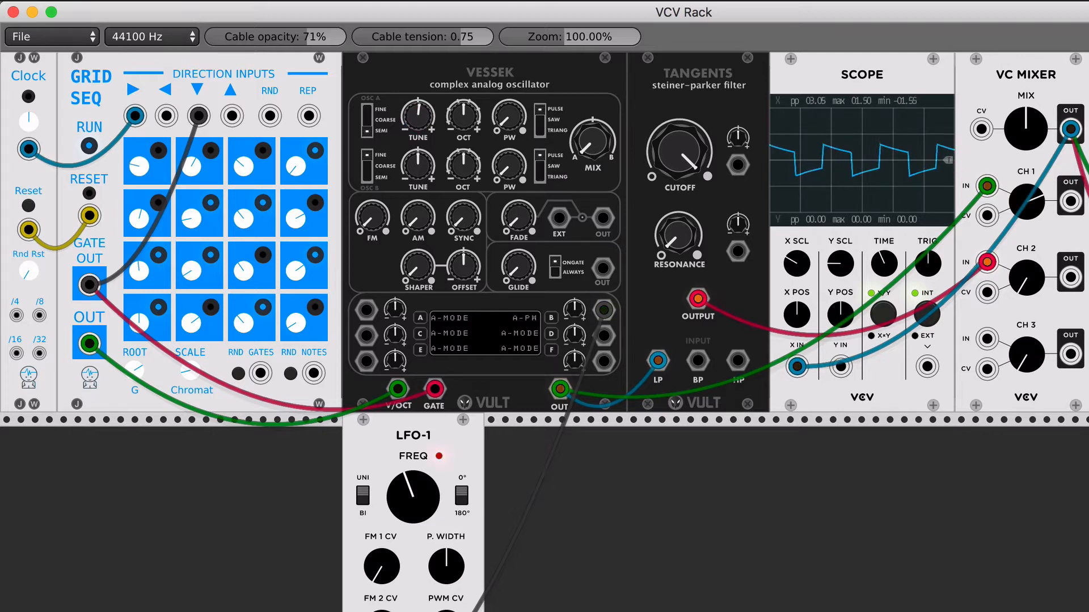
{"action": "left_click", "coordinate": [365, 114]}
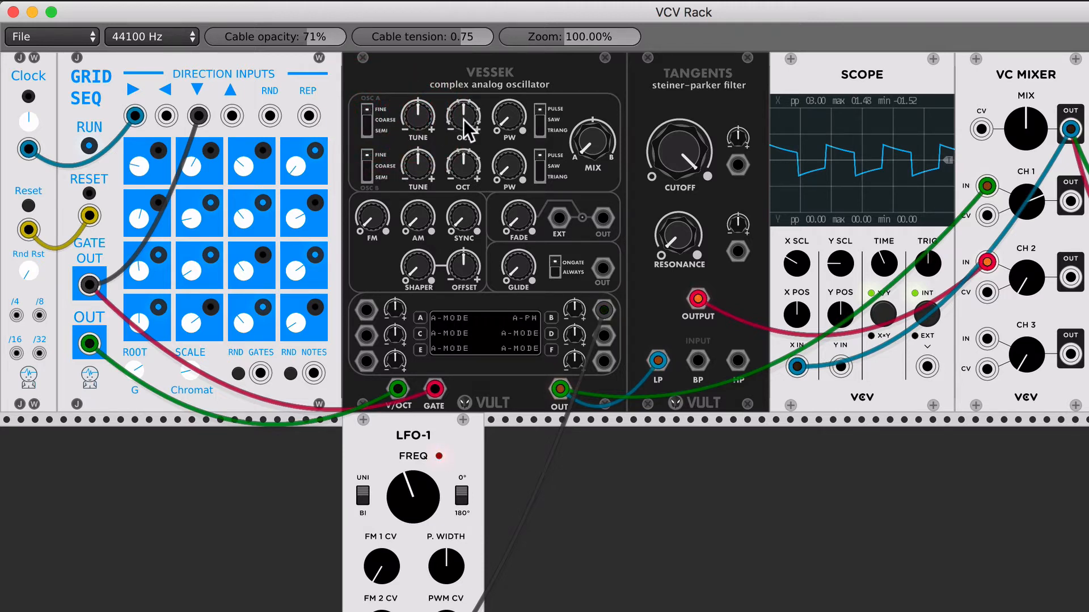
Vary oscillator A's octave and its pulse width, comparing the pulse and saw waveforms.
{"action": "left_click_drag", "start_coordinate": [464, 120], "coordinate": [464, 129]}
{"action": "left_click_drag", "start_coordinate": [512, 121], "coordinate": [512, 112]}
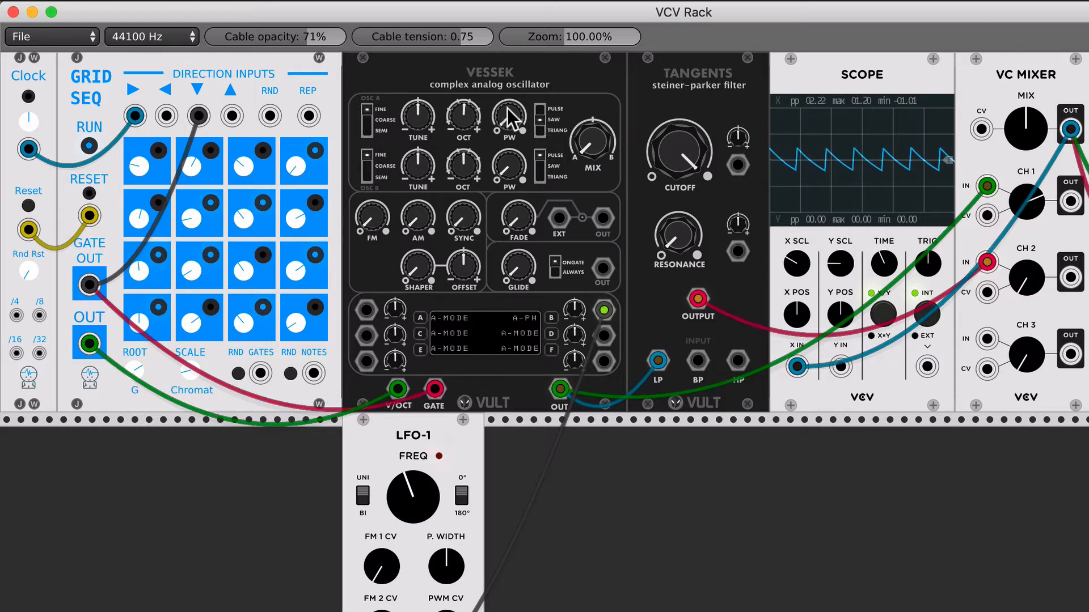
{"action": "mouse_move", "coordinate": [508, 109]}
{"action": "left_mouse_down"}
{"action": "mouse_move", "coordinate": [507, 95]}
{"action": "mouse_move", "coordinate": [509, 117]}
{"action": "left_mouse_up"}
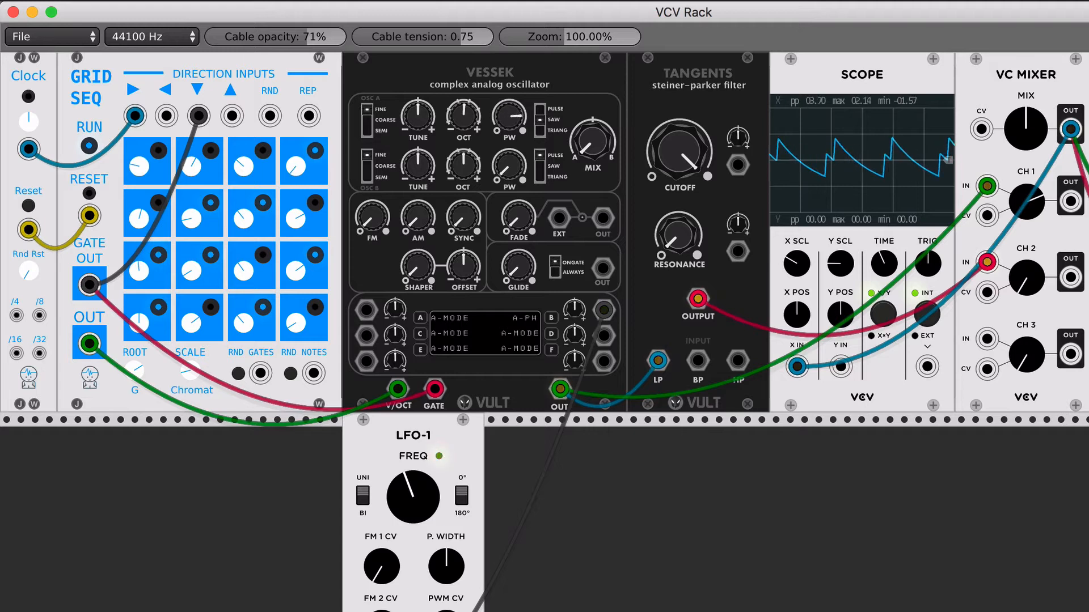
Try the triangle waveform on oscillator A with different octaves, then switch the waveform back.
{"action": "left_click", "coordinate": [538, 134]}
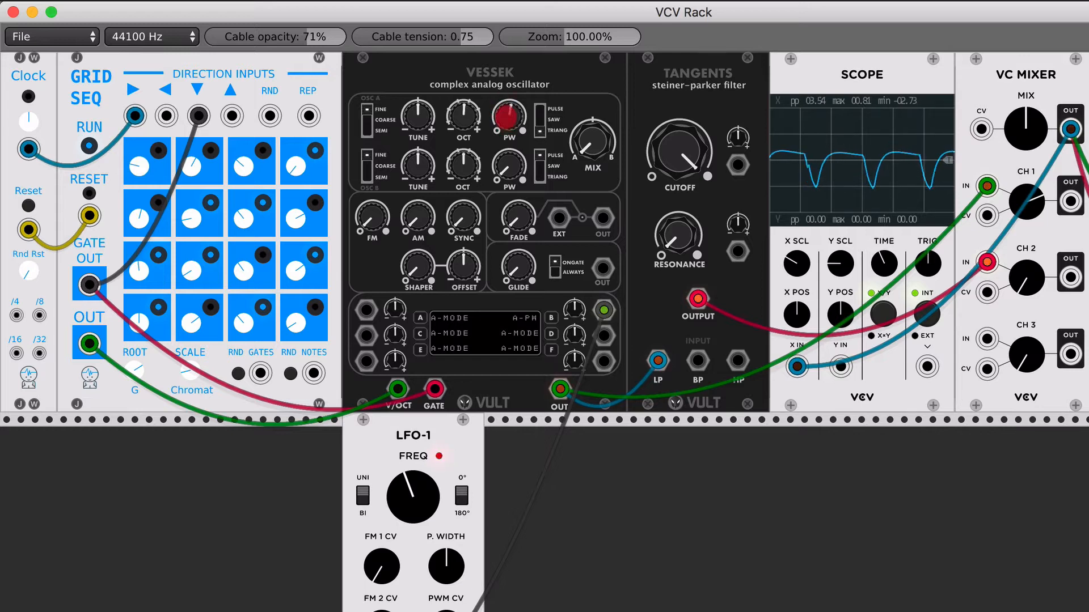
{"action": "left_click_drag", "start_coordinate": [465, 123], "coordinate": [465, 122]}
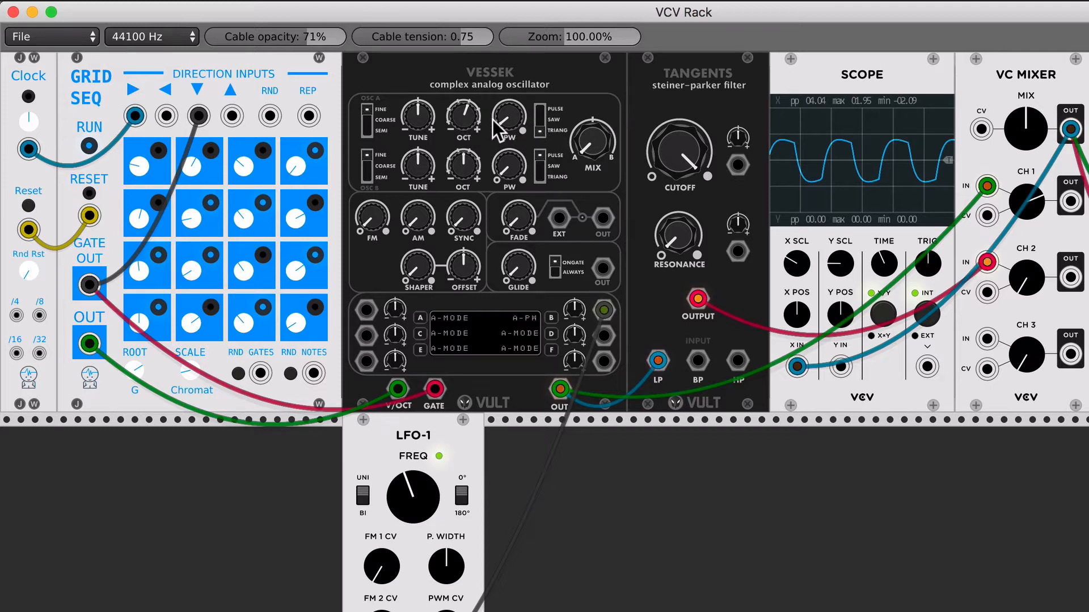
{"action": "left_click_drag", "start_coordinate": [464, 119], "coordinate": [464, 116]}
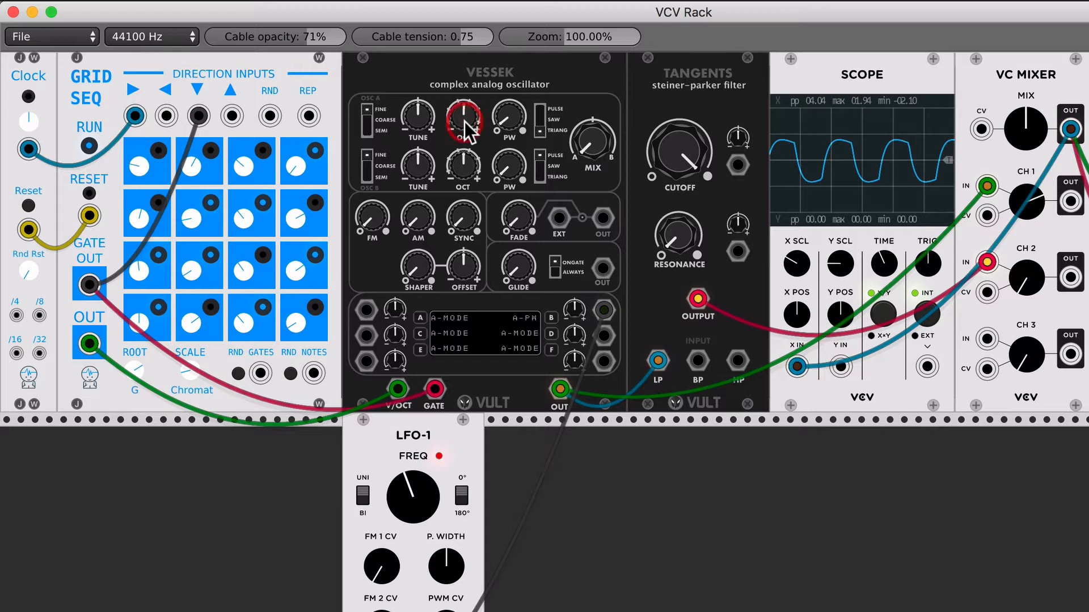
{"action": "left_click", "coordinate": [540, 125]}
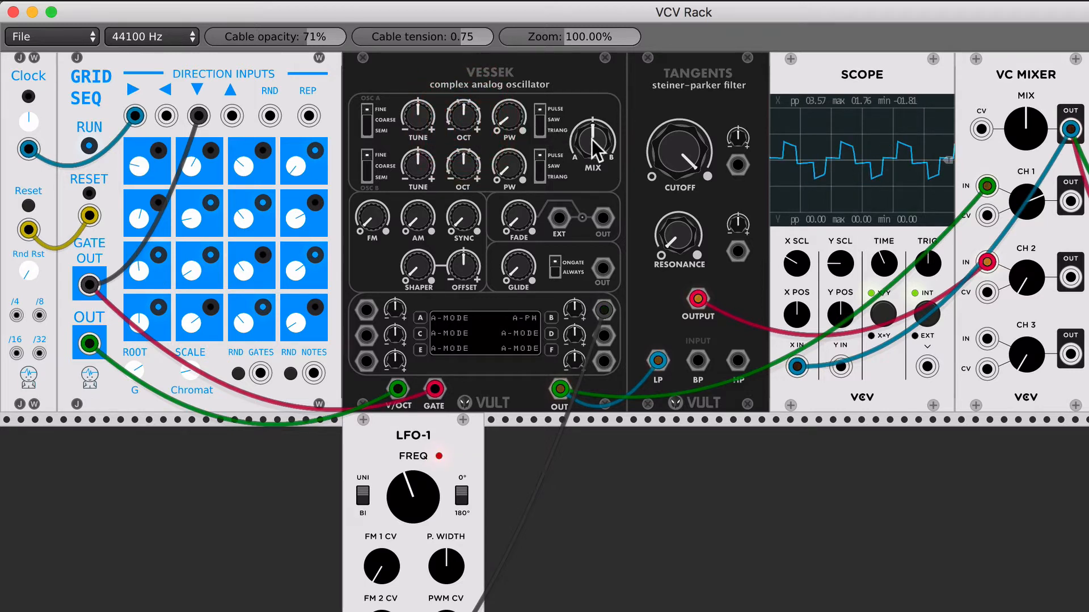
Blend both oscillators with the mix around centre and try their tuning, with oscillator A in the semi range.
{"action": "left_click_drag", "start_coordinate": [591, 140], "coordinate": [591, 133]}
{"action": "left_click_drag", "start_coordinate": [418, 165], "coordinate": [418, 161]}
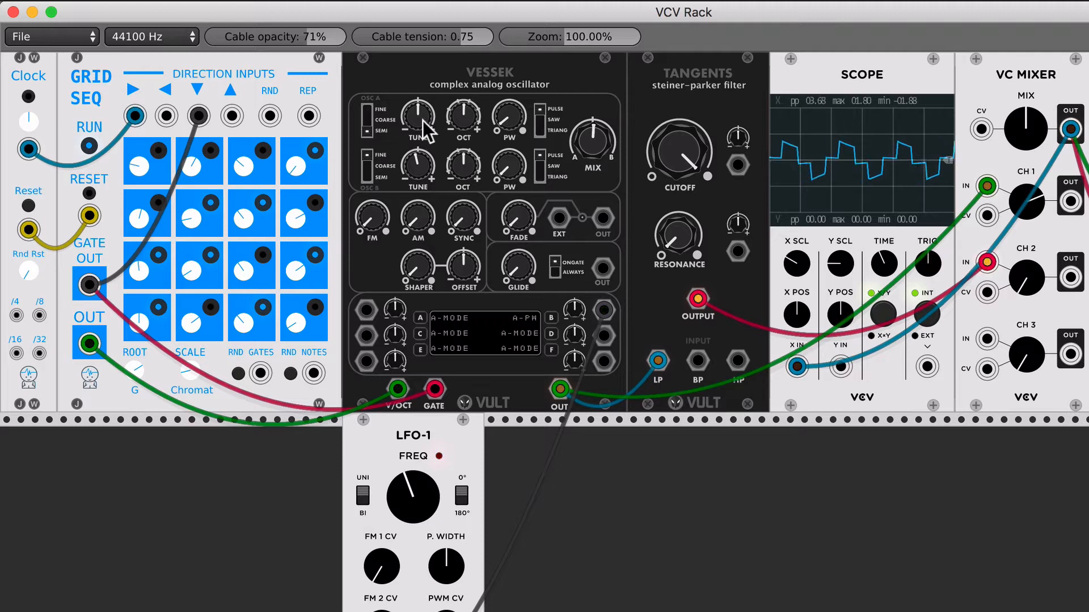
{"action": "mouse_move", "coordinate": [423, 120]}
{"action": "left_mouse_down"}
{"action": "mouse_move", "coordinate": [423, 99]}
{"action": "mouse_move", "coordinate": [422, 115]}
{"action": "mouse_move", "coordinate": [452, 127]}
{"action": "mouse_move", "coordinate": [426, 113]}
{"action": "left_mouse_up"}
{"action": "right_click", "coordinate": [423, 164]}
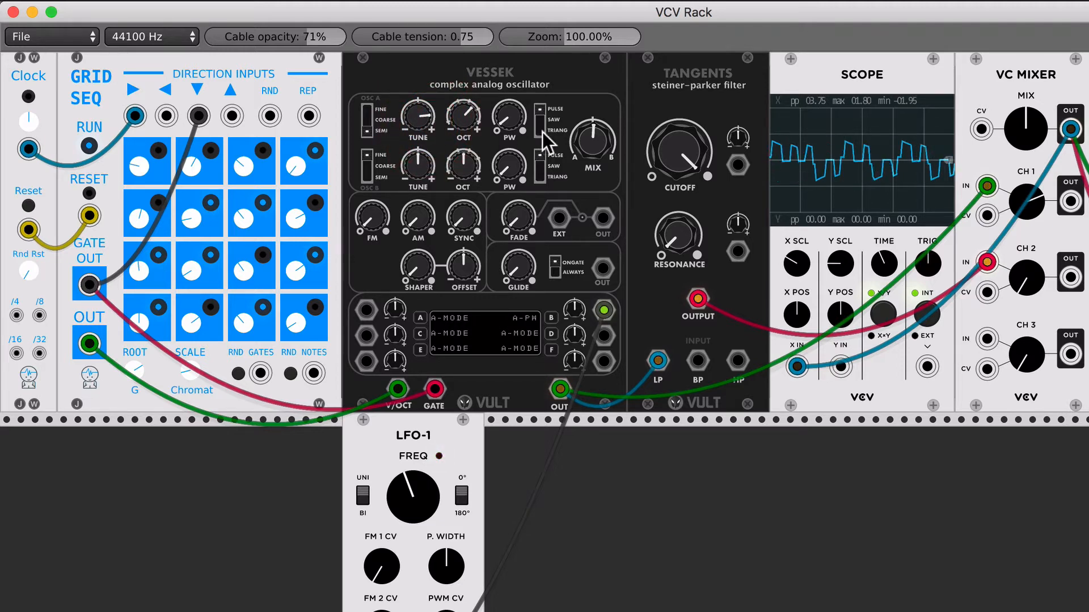
Try a mix weighted toward A, then recentre the mix and return oscillator A to its centre octave and fine range.
{"action": "mouse_move", "coordinate": [595, 141]}
{"action": "left_mouse_down"}
{"action": "mouse_move", "coordinate": [596, 150]}
{"action": "mouse_move", "coordinate": [597, 141]}
{"action": "left_mouse_up"}
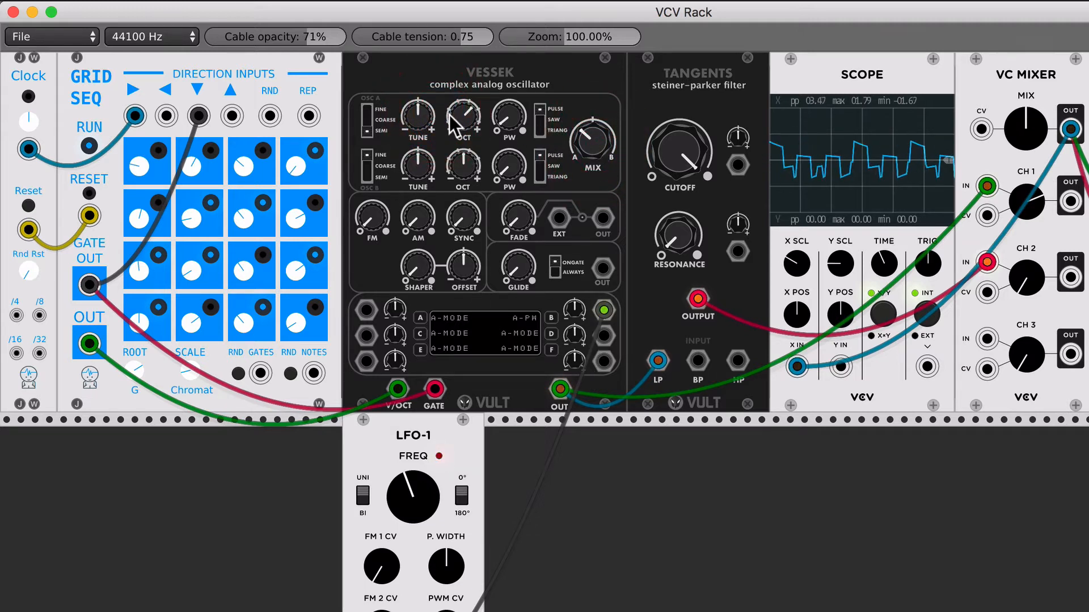
{"action": "left_click_drag", "start_coordinate": [464, 103], "coordinate": [463, 107]}
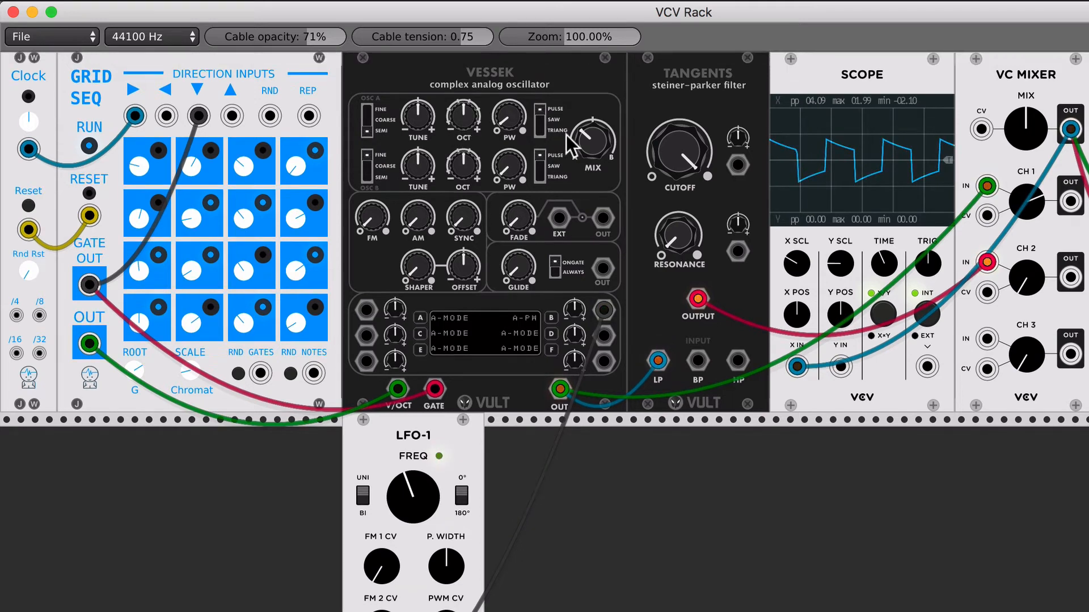
{"action": "right_click", "coordinate": [592, 136]}
{"action": "left_click", "coordinate": [592, 142]}
{"action": "double_click", "coordinate": [592, 141]}
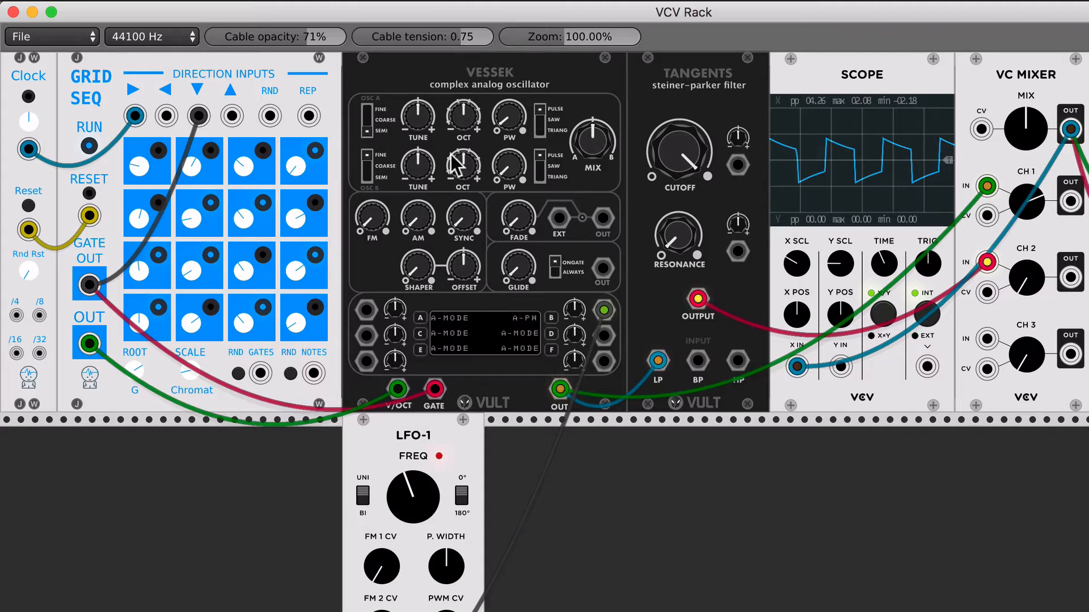
{"action": "left_click", "coordinate": [372, 118]}
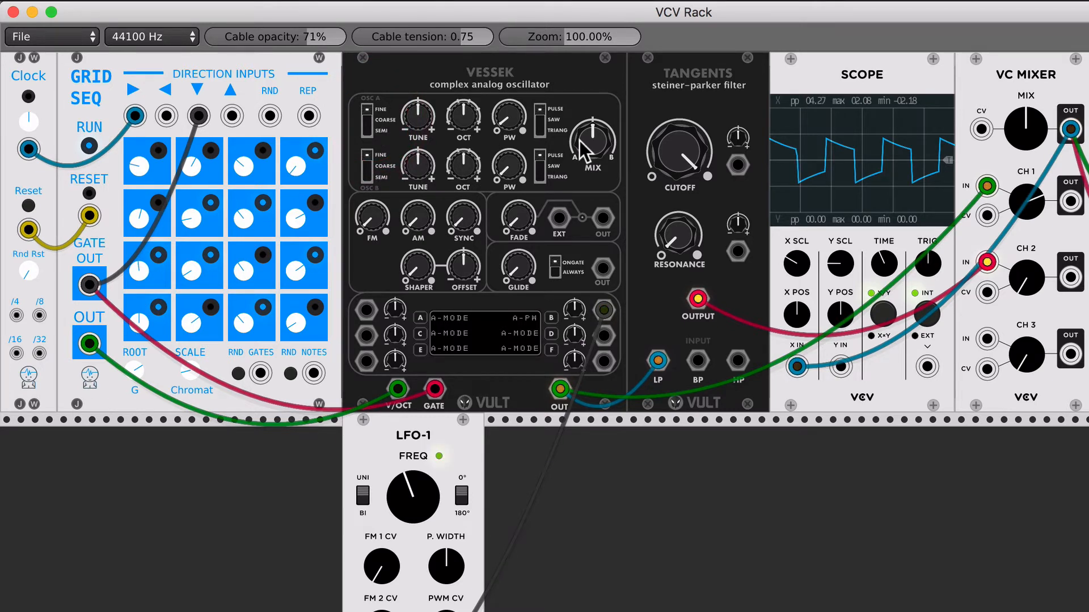
Set both oscillators to triangle with raised octaves and shift the mix toward A.
{"action": "left_click", "coordinate": [539, 174]}
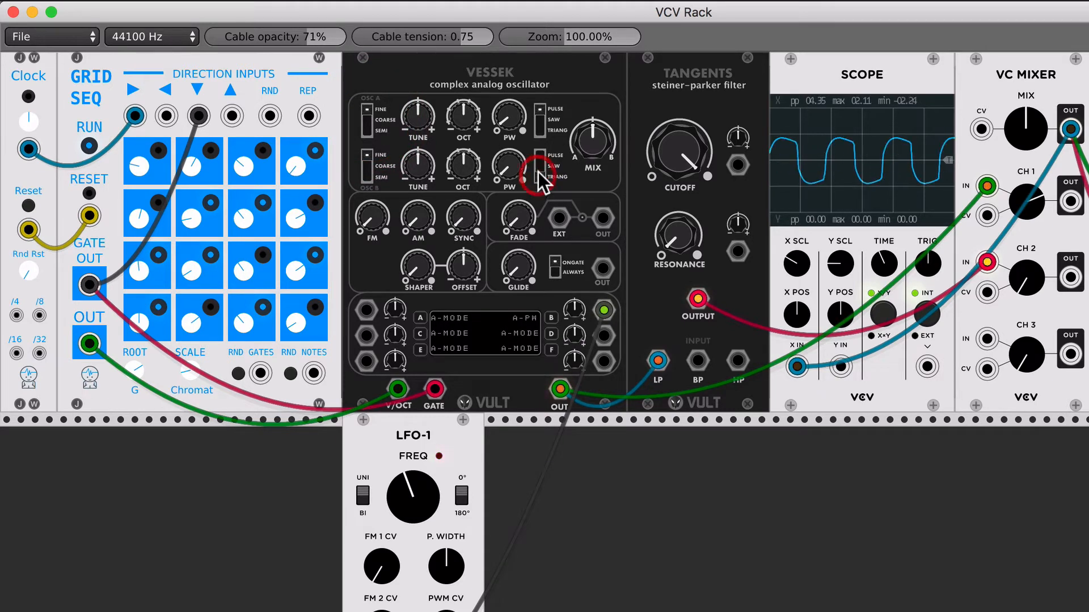
{"action": "left_click", "coordinate": [541, 131]}
{"action": "left_click_drag", "start_coordinate": [470, 167], "coordinate": [470, 166]}
{"action": "left_click_drag", "start_coordinate": [469, 127], "coordinate": [469, 126]}
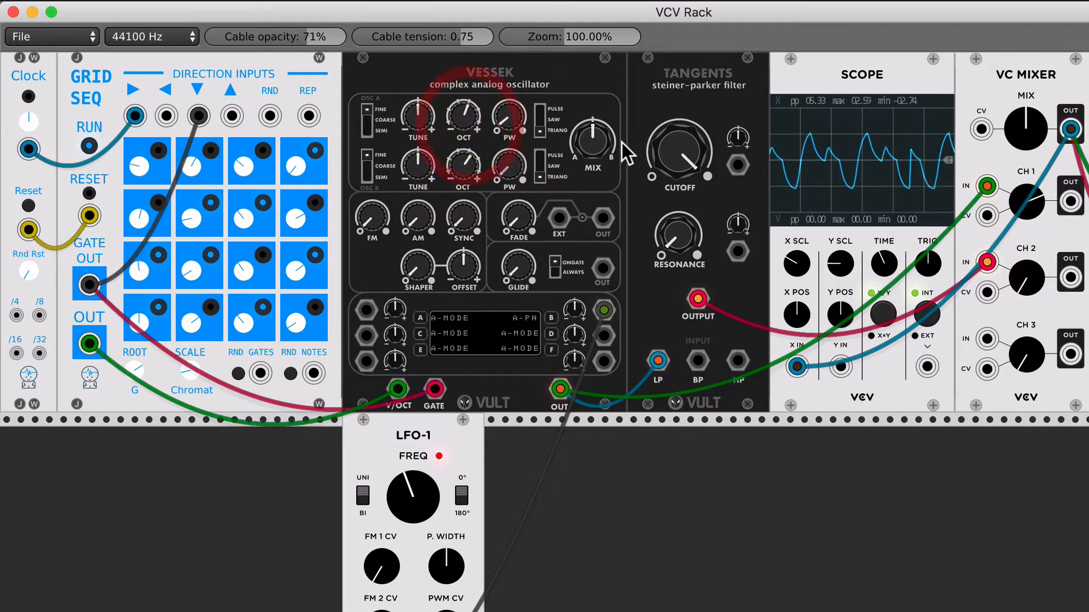
{"action": "left_click_drag", "start_coordinate": [587, 148], "coordinate": [587, 148]}
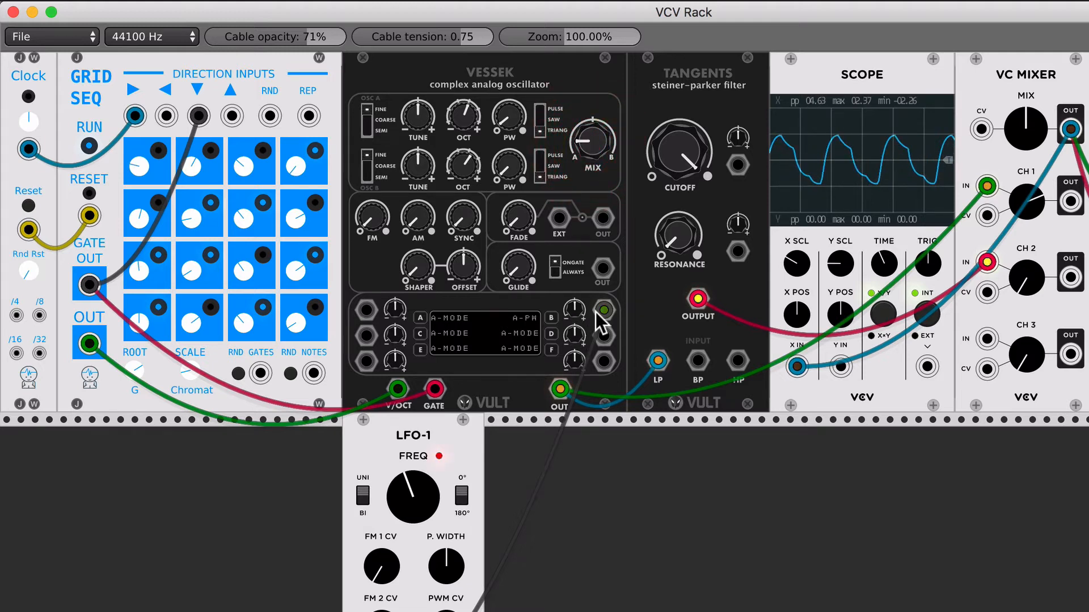
Raise the modulation amount of slot B and adjust the pulse width of both oscillators.
{"action": "left_click_drag", "start_coordinate": [569, 312], "coordinate": [577, 311]}
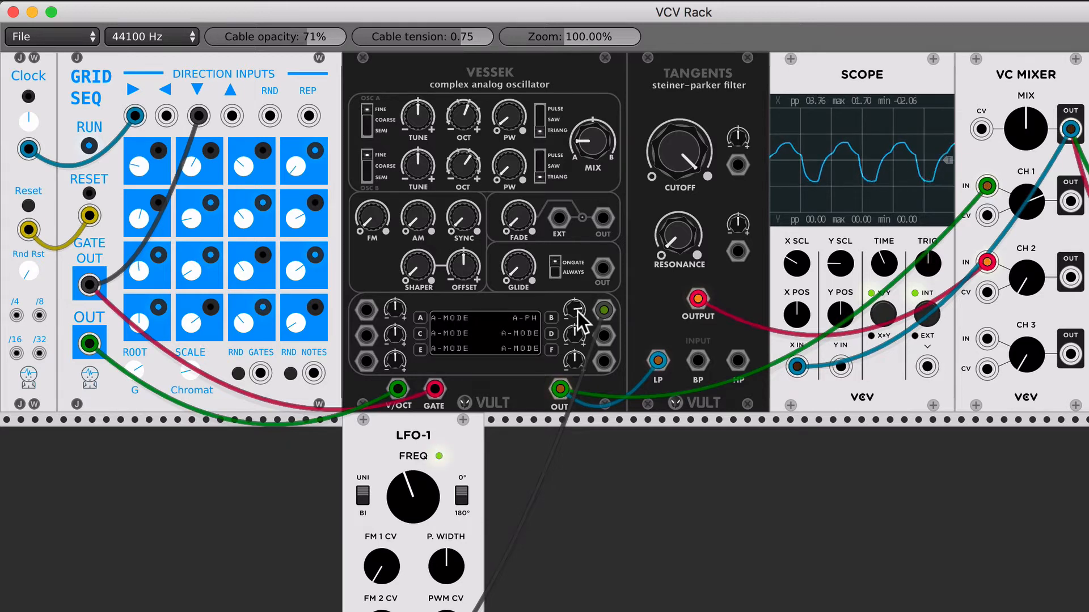
{"action": "left_click_drag", "start_coordinate": [506, 121], "coordinate": [505, 113]}
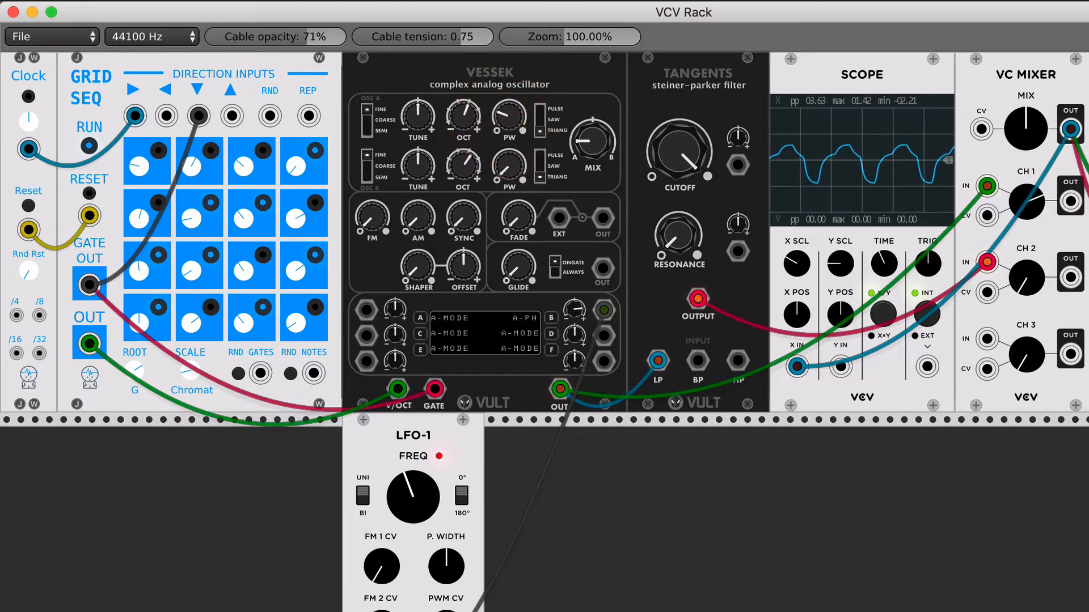
{"action": "left_click_drag", "start_coordinate": [509, 167], "coordinate": [509, 161]}
{"action": "left_click_drag", "start_coordinate": [509, 113], "coordinate": [508, 118]}
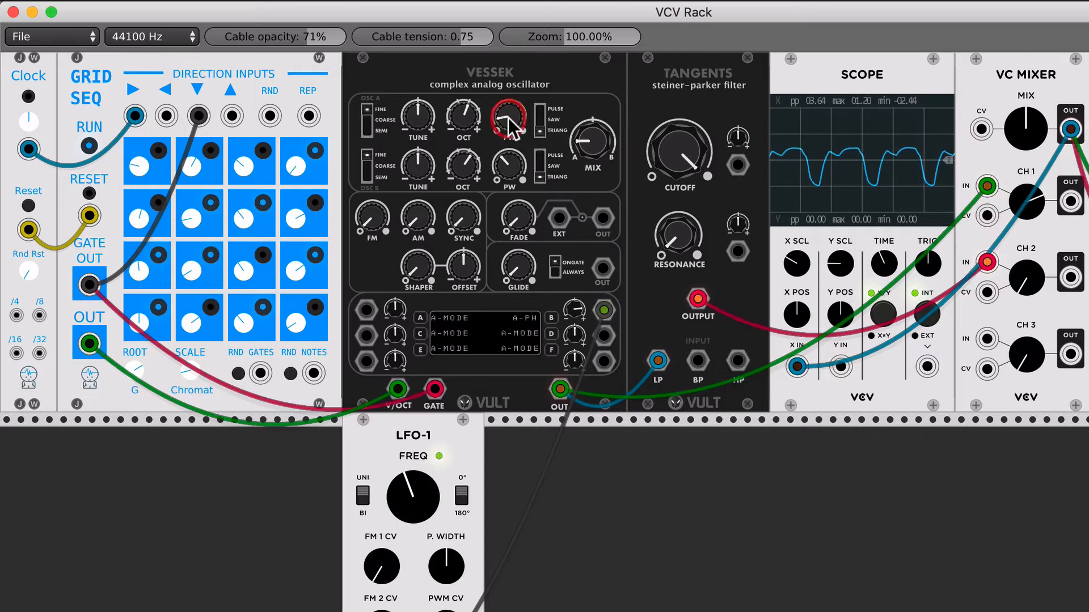
Switch both oscillators to saw, then readjust their pulse widths and the mix between them.
{"action": "left_click", "coordinate": [536, 125]}
{"action": "left_click", "coordinate": [543, 162]}
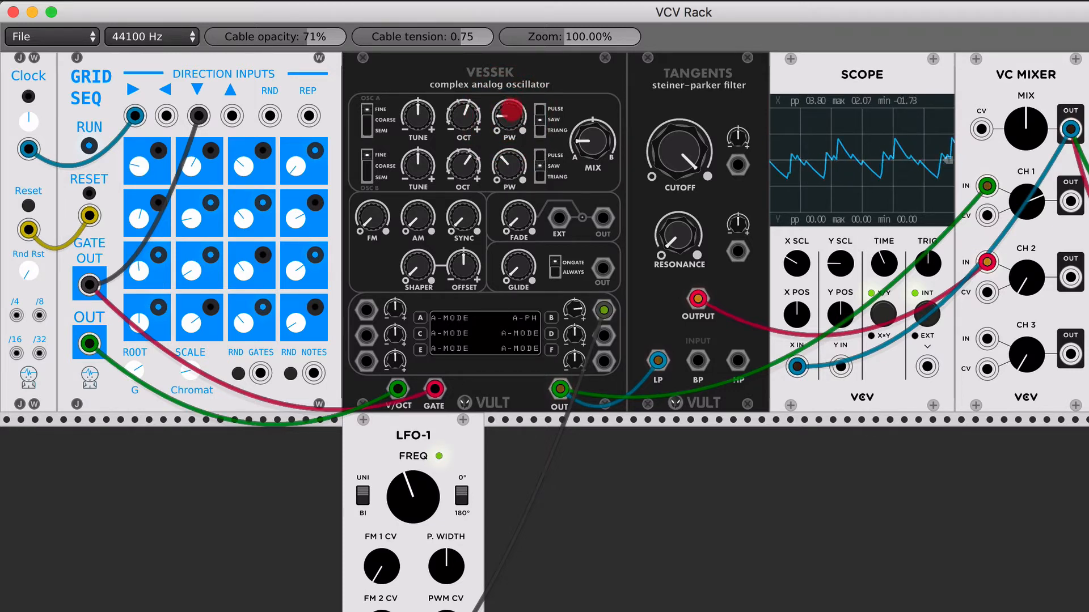
{"action": "left_click_drag", "start_coordinate": [515, 113], "coordinate": [515, 106]}
{"action": "left_click_drag", "start_coordinate": [511, 170], "coordinate": [511, 179]}
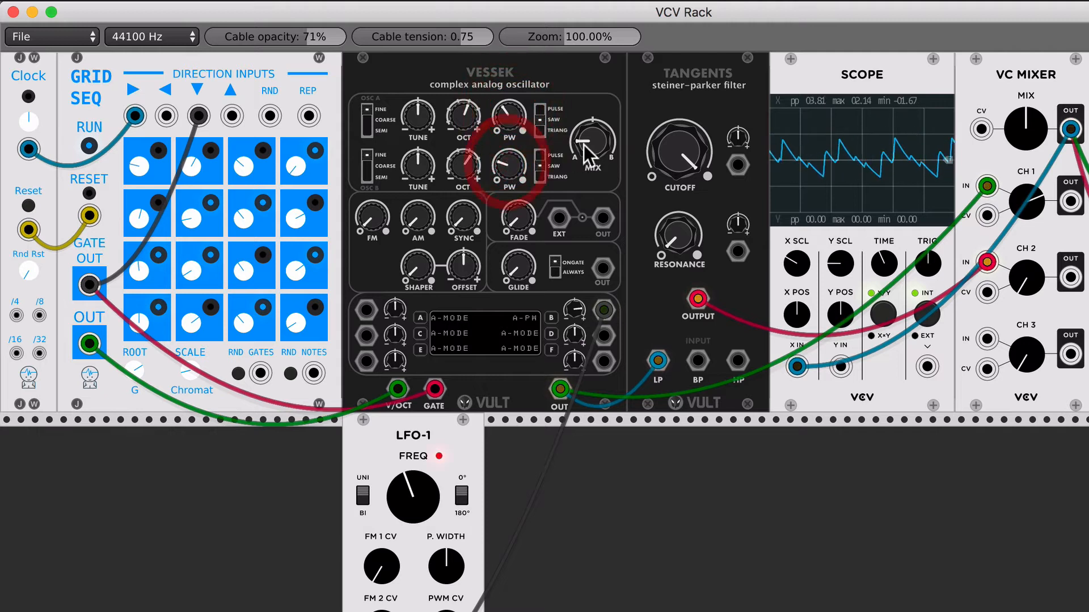
{"action": "left_click_drag", "start_coordinate": [594, 147], "coordinate": [594, 153]}
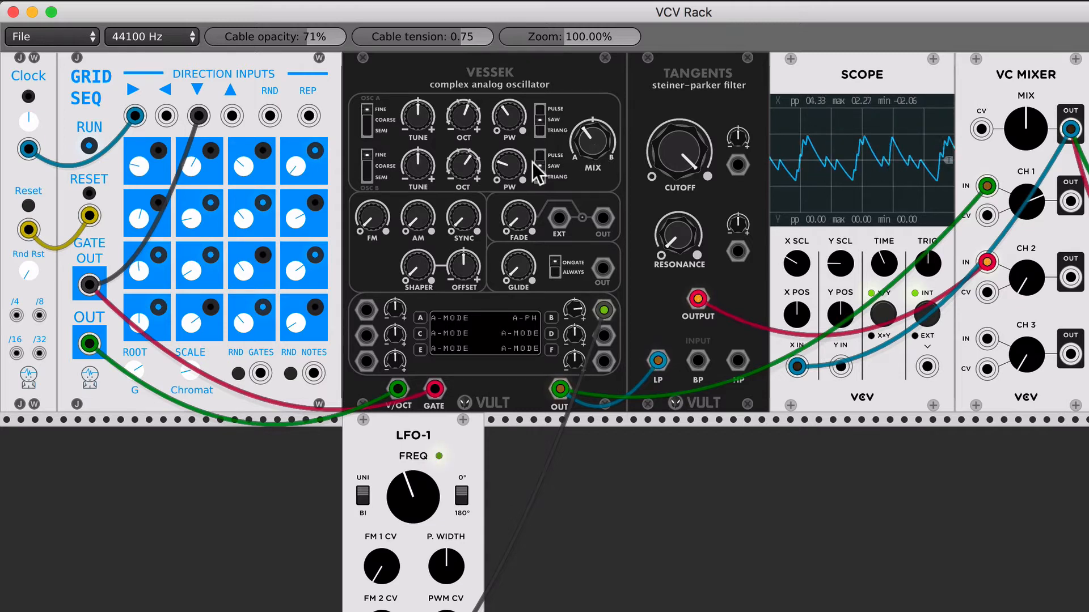
Detune both oscillators slightly in the fine range and bring the mix back to centre.
{"action": "left_click_drag", "start_coordinate": [417, 166], "coordinate": [417, 168]}
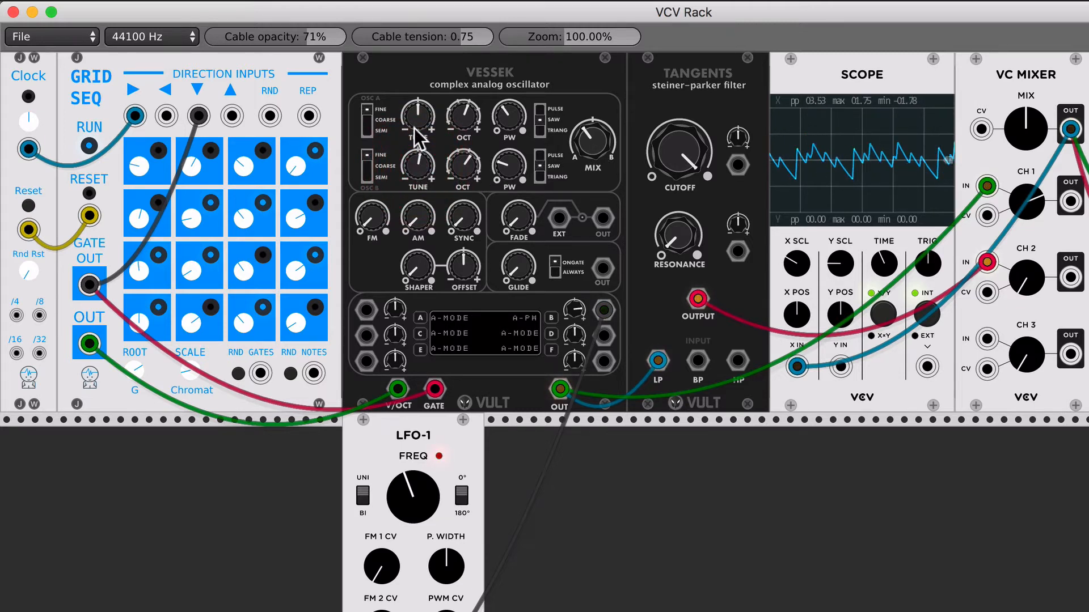
{"action": "left_click_drag", "start_coordinate": [418, 116], "coordinate": [417, 116]}
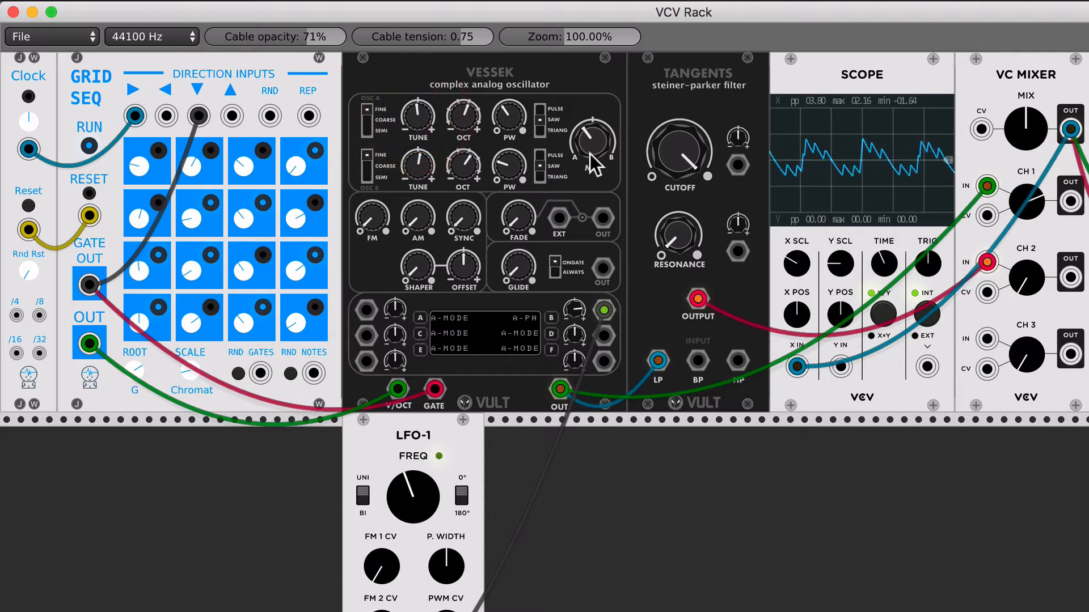
{"action": "left_click_drag", "start_coordinate": [592, 142], "coordinate": [593, 142]}
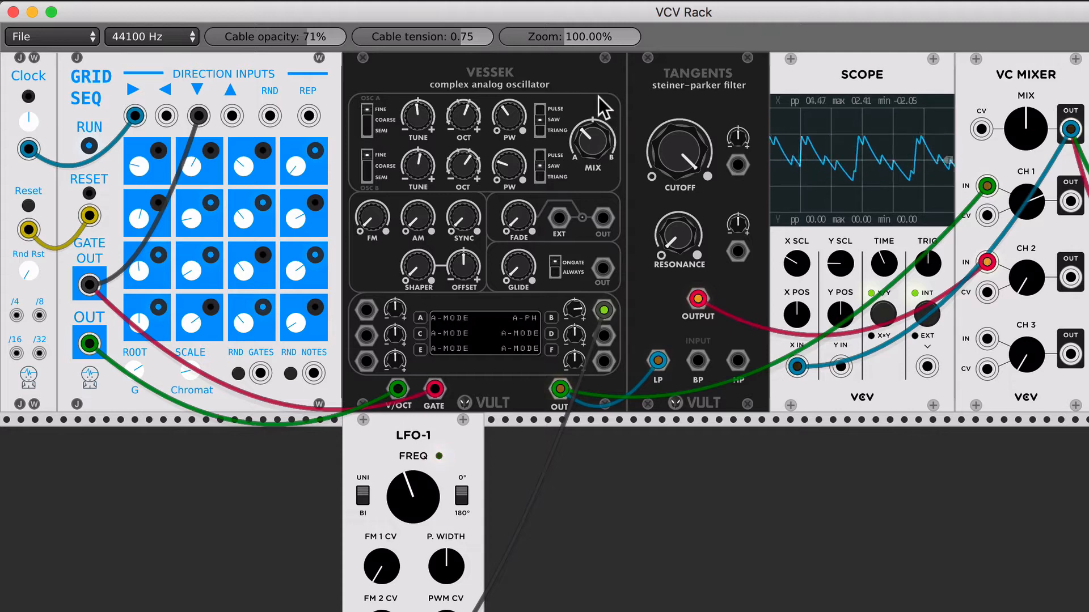
{"action": "left_click_drag", "start_coordinate": [593, 139], "coordinate": [583, 104]}
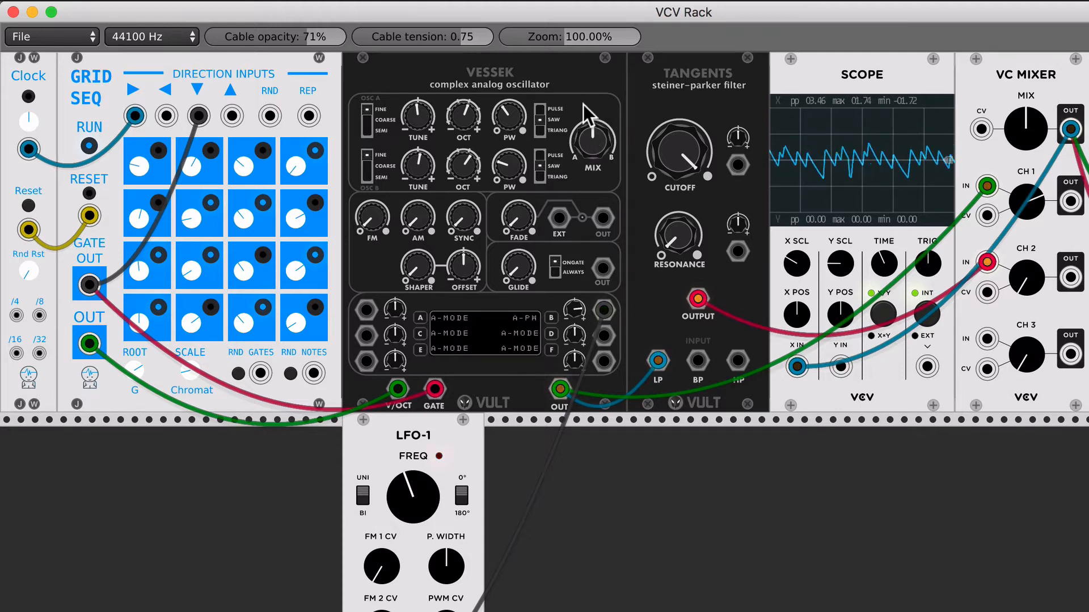
Initialize the Vessek module to its default settings and turn its mix fully to oscillator A.
{"action": "key", "text": "super+i"}
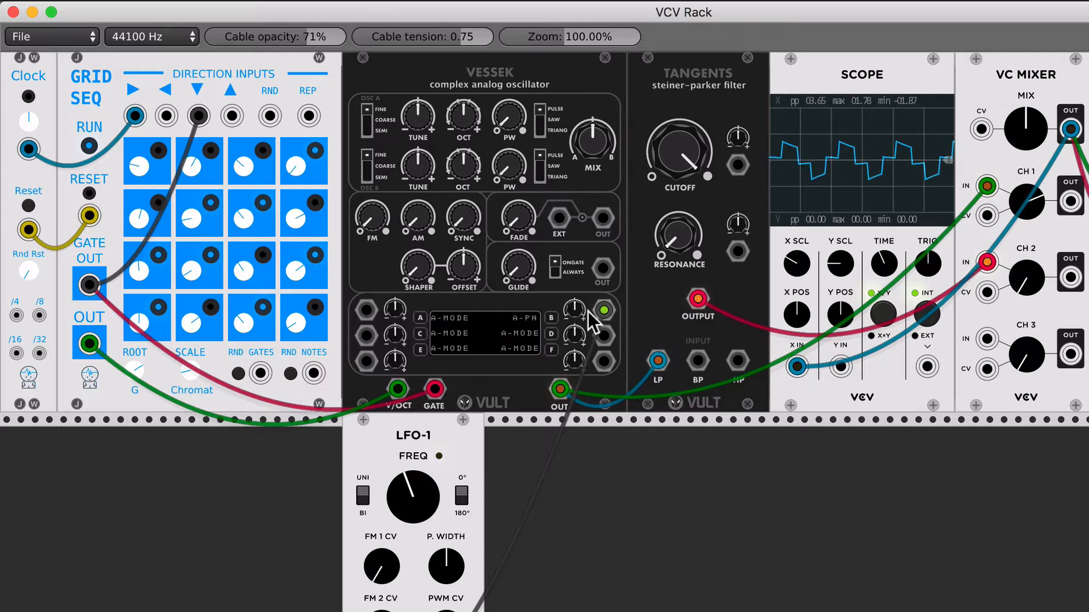
{"action": "left_click_drag", "start_coordinate": [593, 145], "coordinate": [593, 140]}
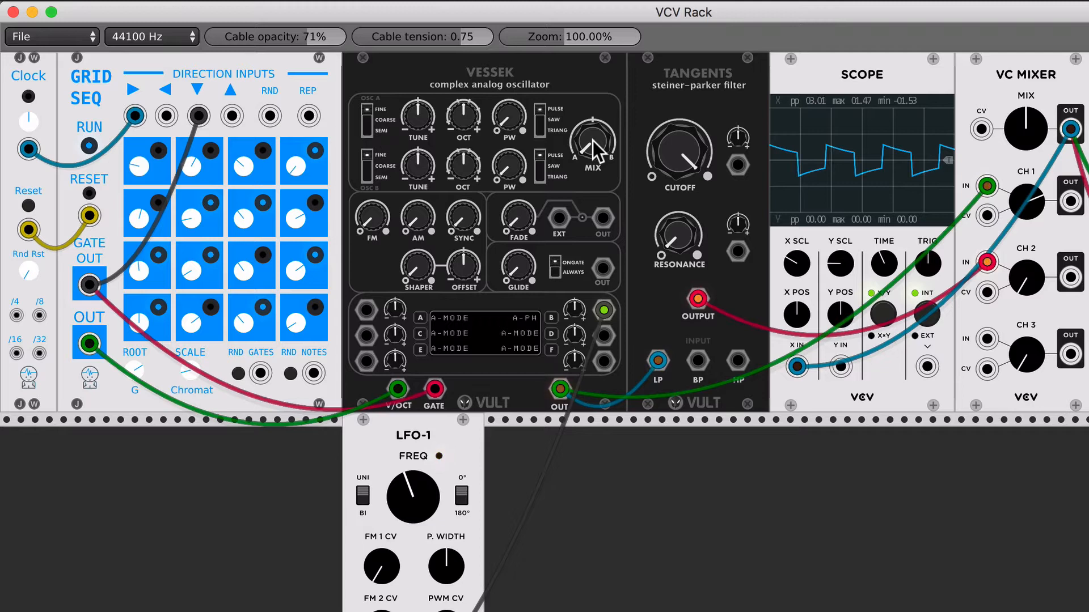
Centre the mix between the two oscillators and raise the FM amount moderately.
{"action": "double_click", "coordinate": [593, 141]}
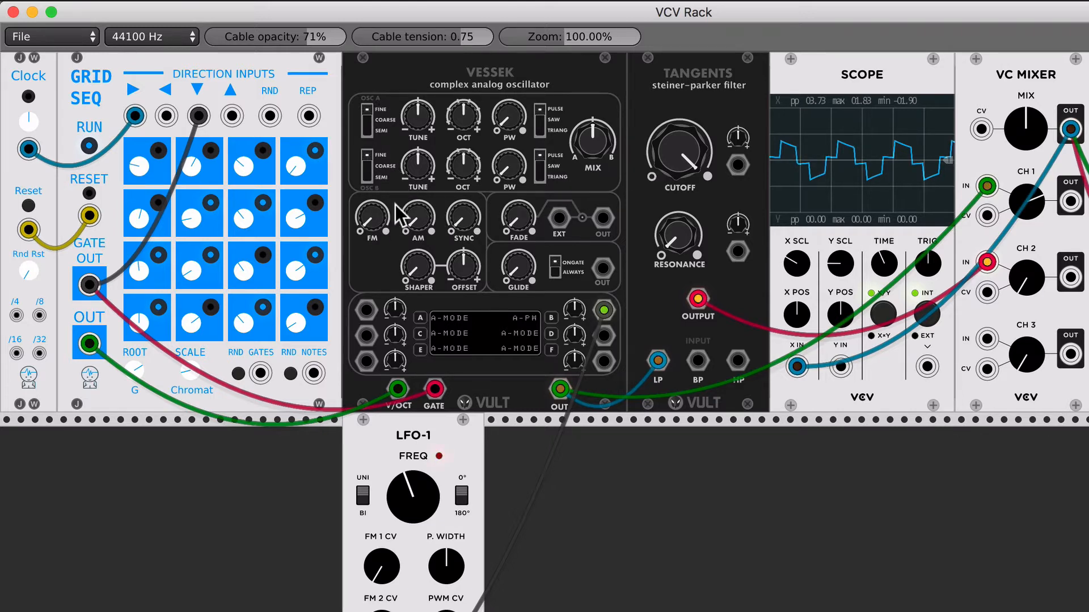
{"action": "left_click", "coordinate": [374, 218]}
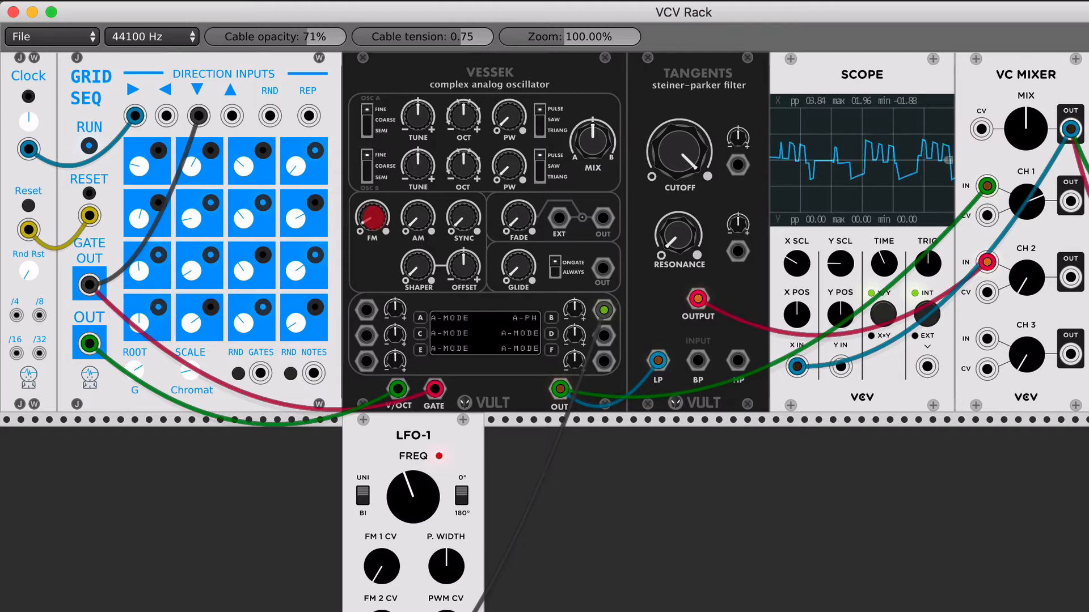
{"action": "mouse_move", "coordinate": [374, 219]}
{"action": "left_mouse_down"}
{"action": "mouse_move", "coordinate": [366, 176]}
{"action": "mouse_move", "coordinate": [374, 219]}
{"action": "left_mouse_up"}
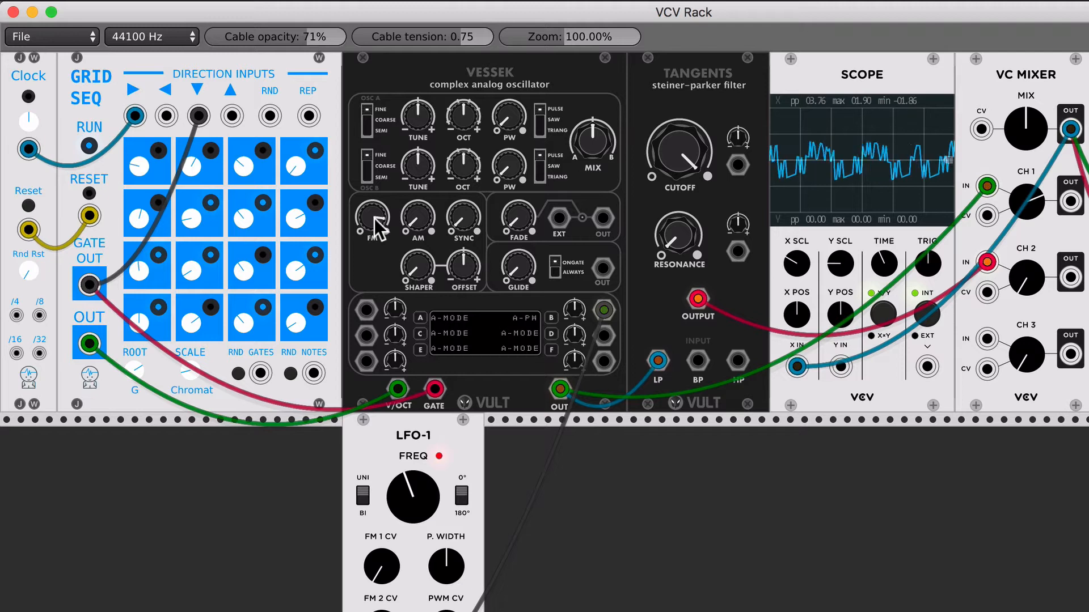
{"action": "mouse_move", "coordinate": [370, 220]}
{"action": "left_mouse_down"}
{"action": "mouse_move", "coordinate": [404, 261]}
{"action": "mouse_move", "coordinate": [371, 217]}
{"action": "mouse_move", "coordinate": [372, 228]}
{"action": "left_mouse_up"}
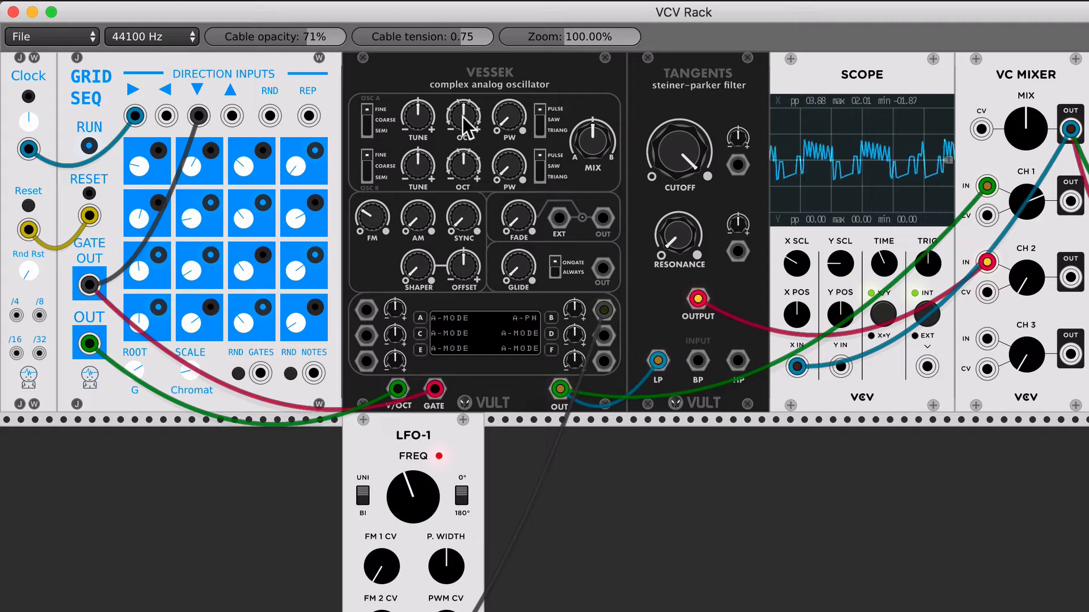
Sweep the octaves of both oscillators up and down with FM active, leaving both set above centre.
{"action": "left_click_drag", "start_coordinate": [461, 117], "coordinate": [461, 102]}
{"action": "left_click_drag", "start_coordinate": [464, 156], "coordinate": [463, 172]}
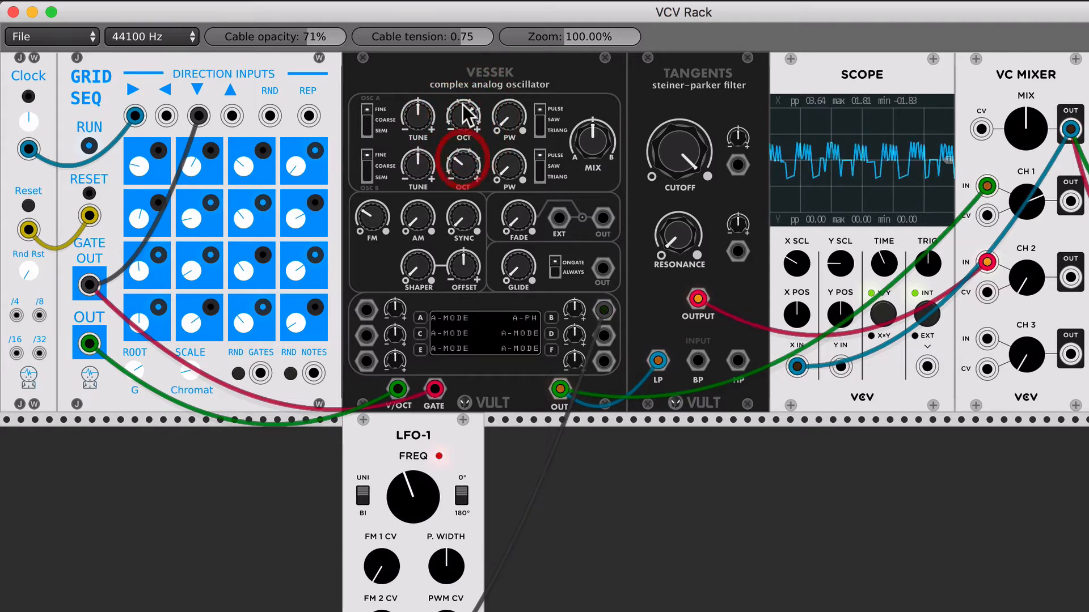
{"action": "left_click_drag", "start_coordinate": [463, 106], "coordinate": [464, 128]}
{"action": "left_click_drag", "start_coordinate": [465, 166], "coordinate": [459, 76]}
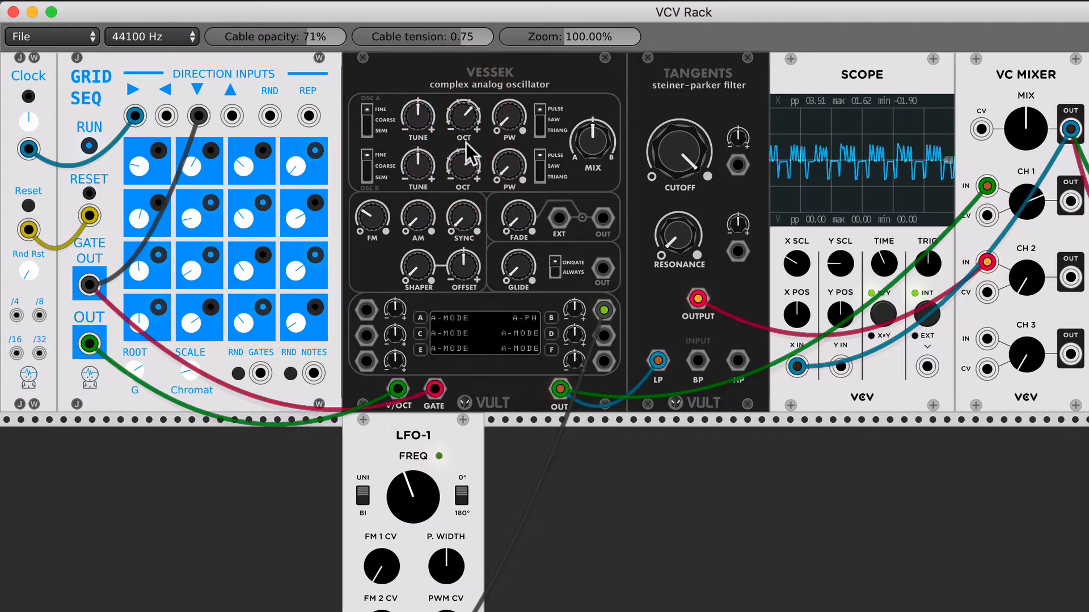
{"action": "mouse_move", "coordinate": [464, 167]}
{"action": "left_mouse_down"}
{"action": "mouse_move", "coordinate": [462, 180]}
{"action": "mouse_move", "coordinate": [463, 166]}
{"action": "left_mouse_up"}
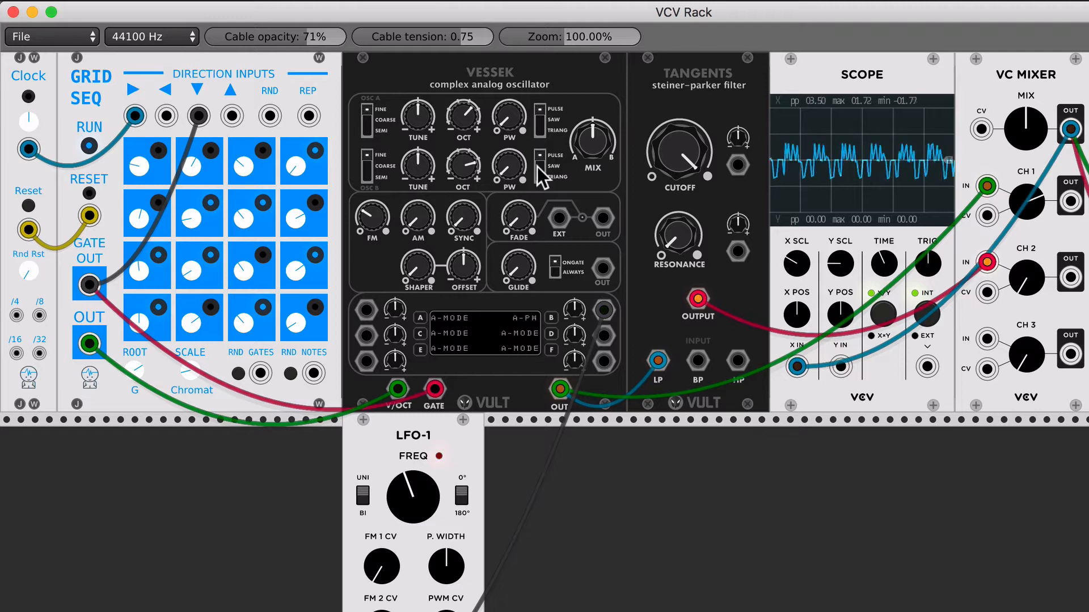
Turn the mix fully to oscillator A and change oscillator A's waveform.
{"action": "left_click_drag", "start_coordinate": [587, 144], "coordinate": [587, 176]}
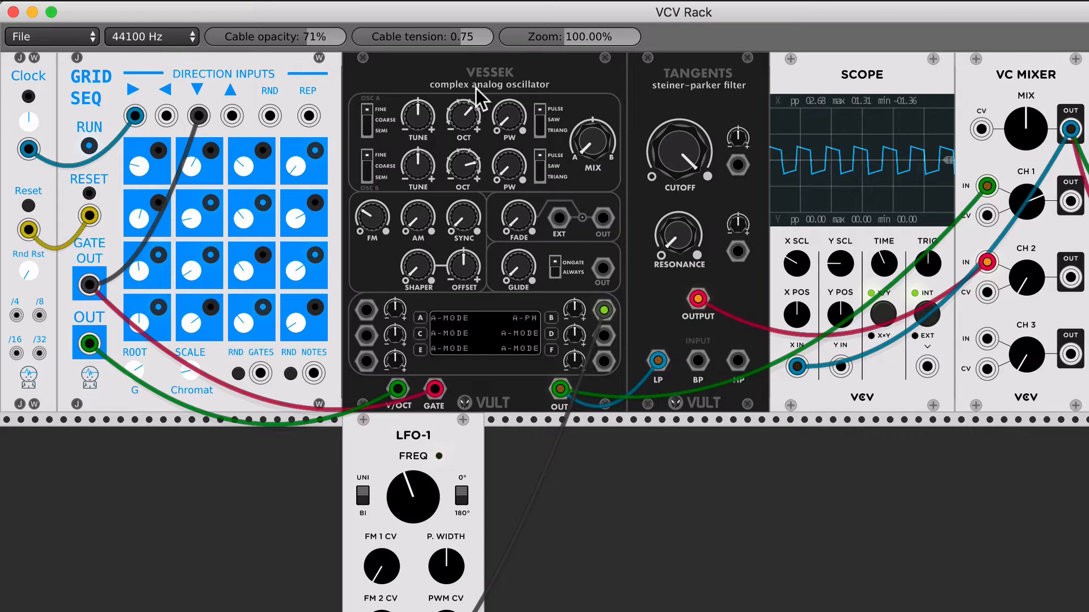
{"action": "left_click_drag", "start_coordinate": [584, 125], "coordinate": [590, 153]}
{"action": "left_click", "coordinate": [539, 132]}
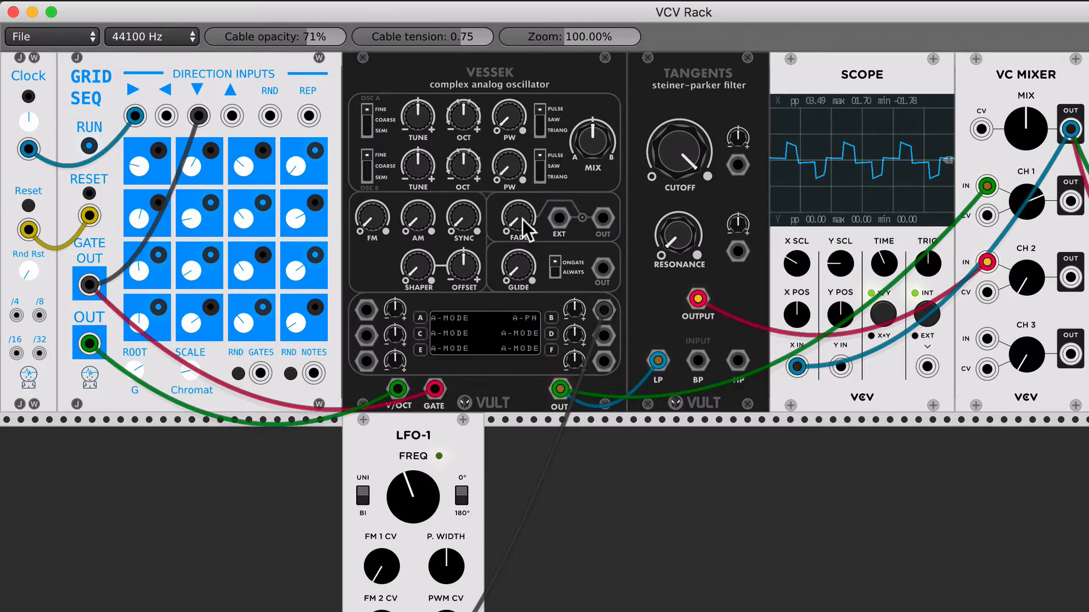
Turn the mix fully to oscillator B, raise the AM amount to maximum and shift oscillator A's octave up.
{"action": "left_click_drag", "start_coordinate": [600, 144], "coordinate": [600, 130]}
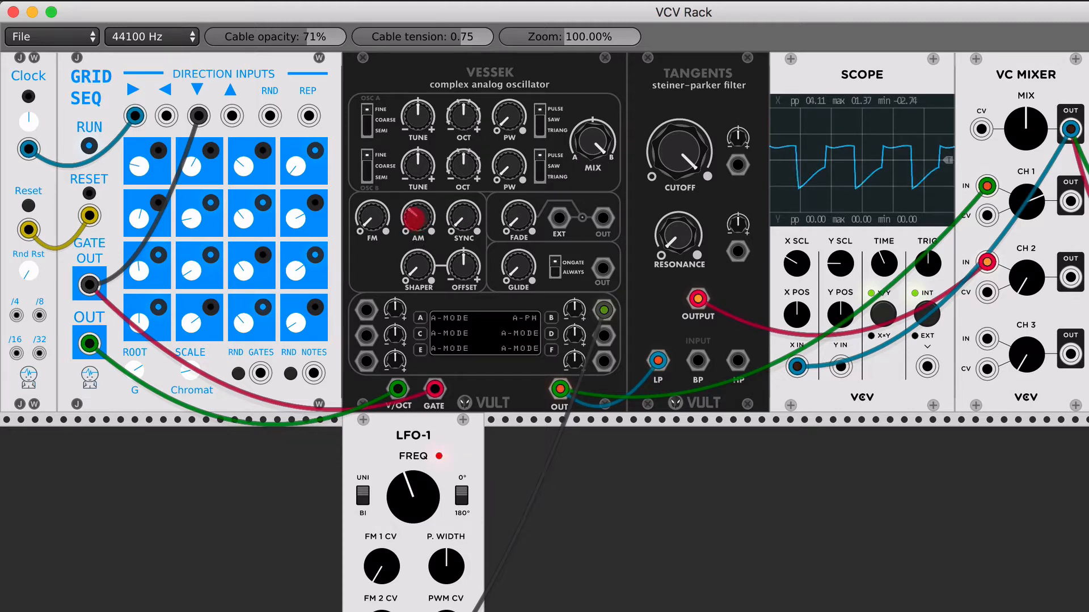
{"action": "mouse_move", "coordinate": [417, 223]}
{"action": "left_mouse_down"}
{"action": "mouse_move", "coordinate": [418, 199]}
{"action": "mouse_move", "coordinate": [418, 223]}
{"action": "left_mouse_up"}
{"action": "left_click", "coordinate": [464, 115]}
{"action": "left_click_drag", "start_coordinate": [464, 115], "coordinate": [466, 110]}
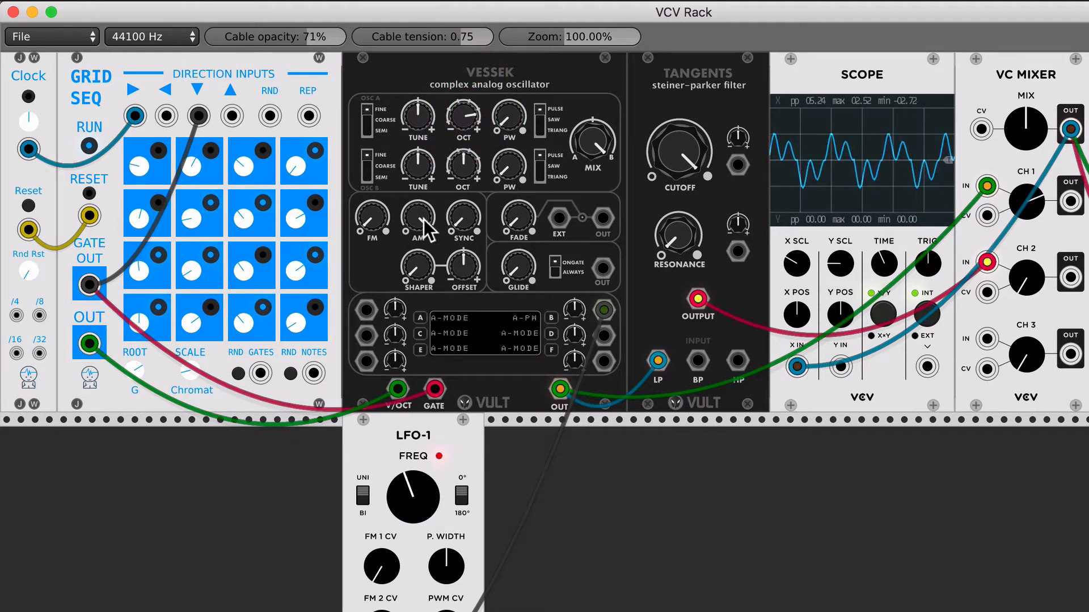
{"action": "mouse_move", "coordinate": [418, 212]}
{"action": "left_mouse_down"}
{"action": "mouse_move", "coordinate": [418, 198]}
{"action": "mouse_move", "coordinate": [418, 212]}
{"action": "left_mouse_up"}
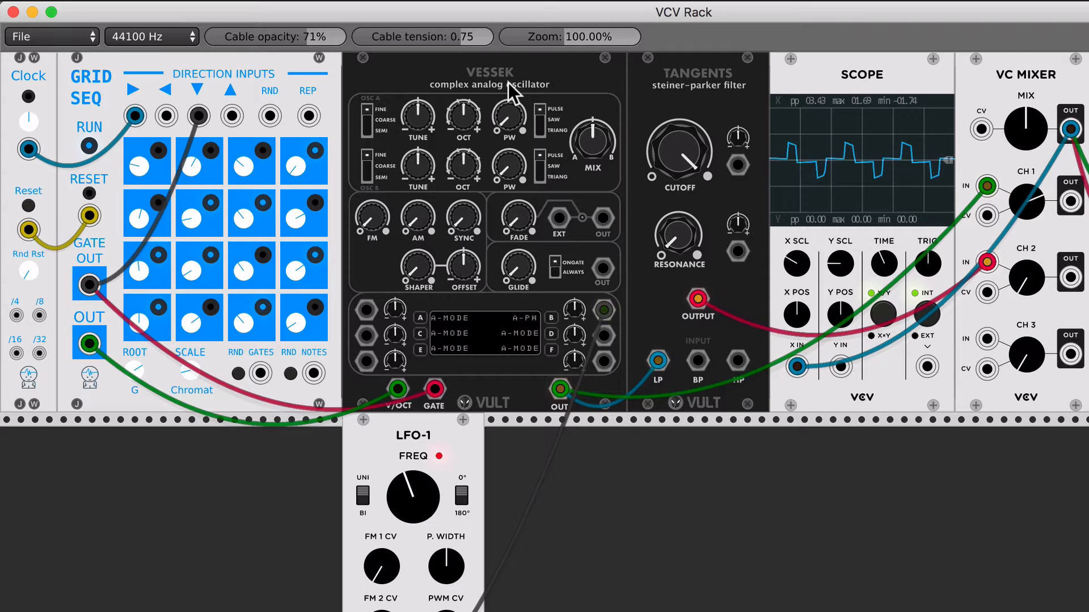
Turn the mix fully to oscillator A, return it to centre, and lower oscillator B's tune.
{"action": "left_click_drag", "start_coordinate": [580, 141], "coordinate": [580, 173]}
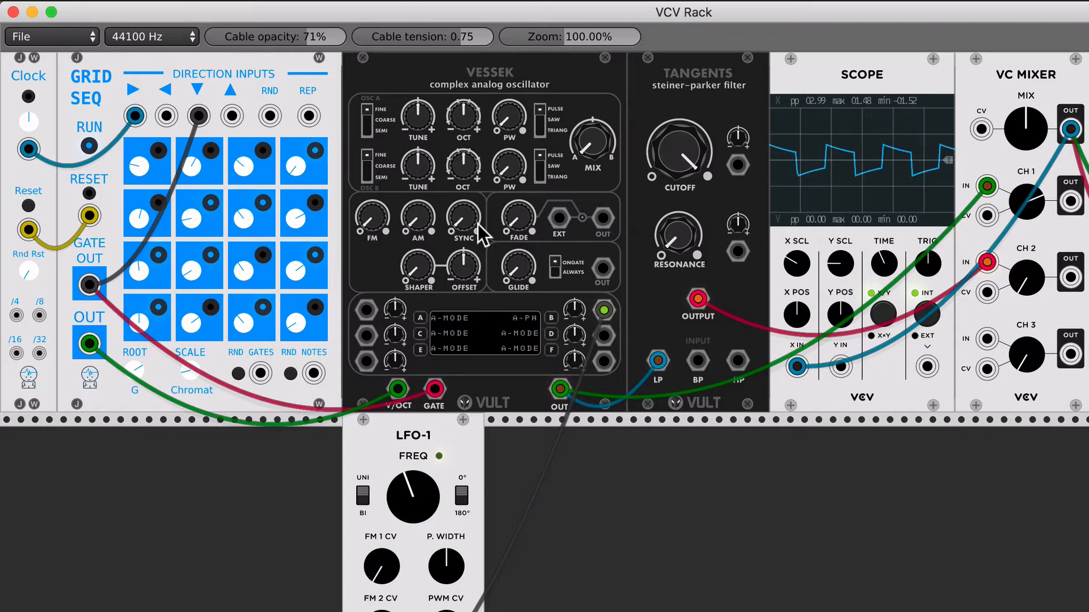
{"action": "double_click", "coordinate": [593, 141]}
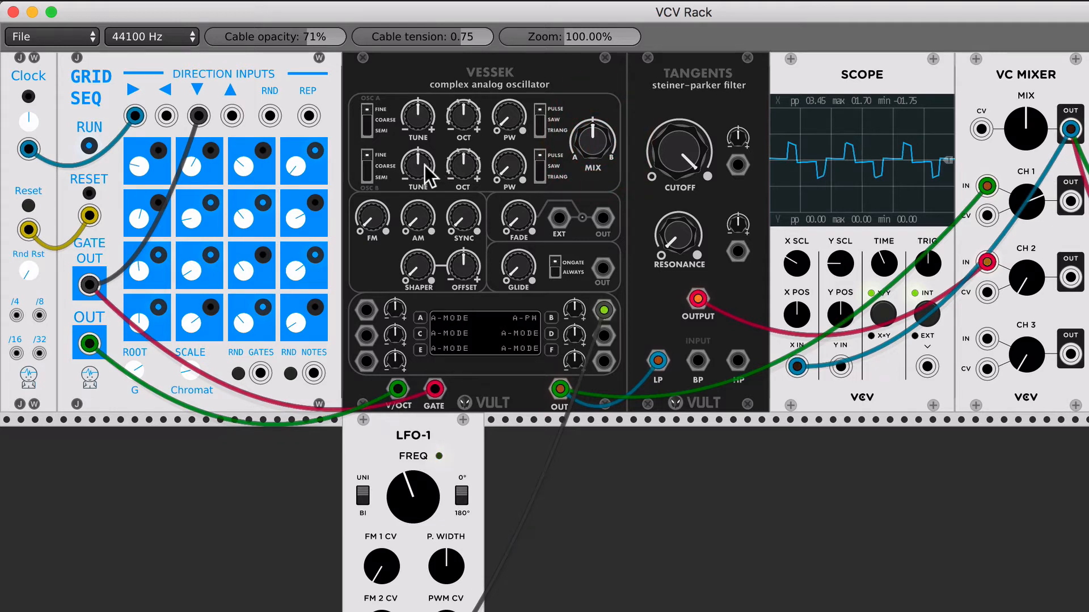
{"action": "left_click_drag", "start_coordinate": [424, 165], "coordinate": [425, 166]}
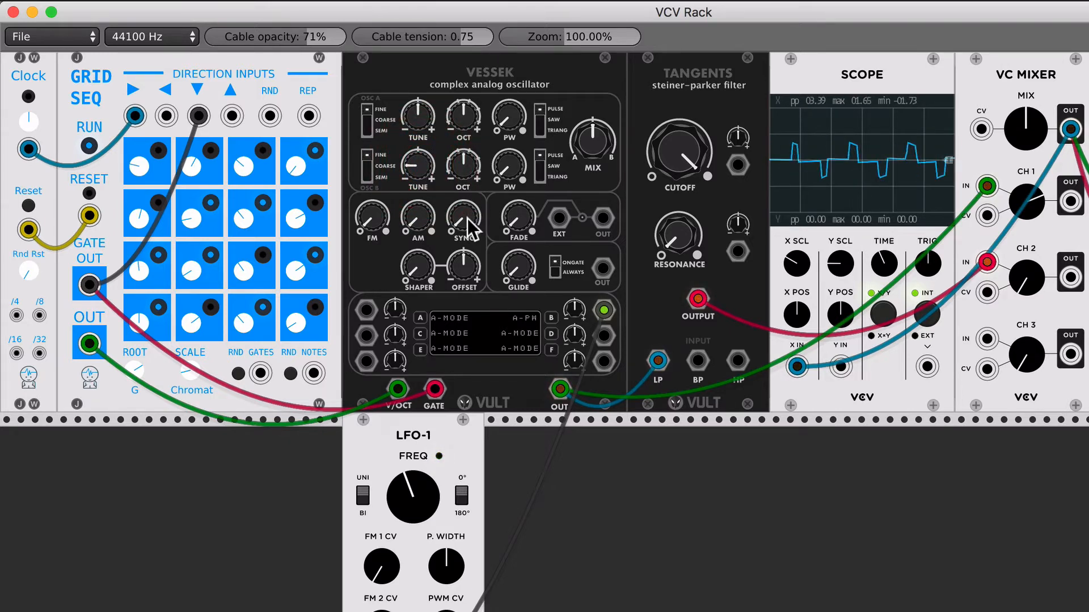
Raise the sync amount gradually to maximum.
{"action": "left_click_drag", "start_coordinate": [466, 219], "coordinate": [466, 219]}
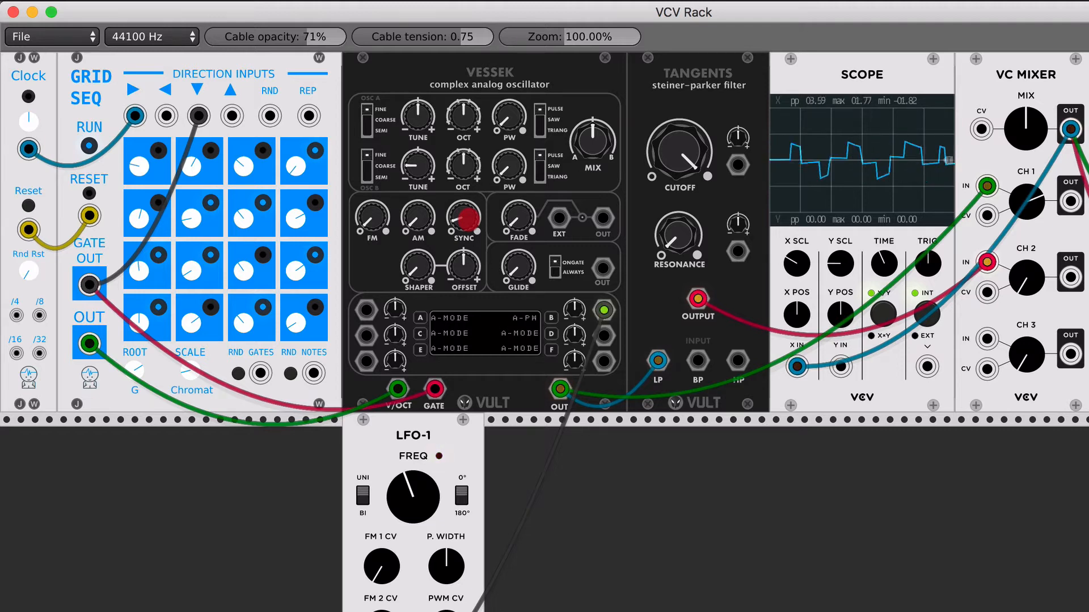
{"action": "left_click_drag", "start_coordinate": [466, 218], "coordinate": [466, 219]}
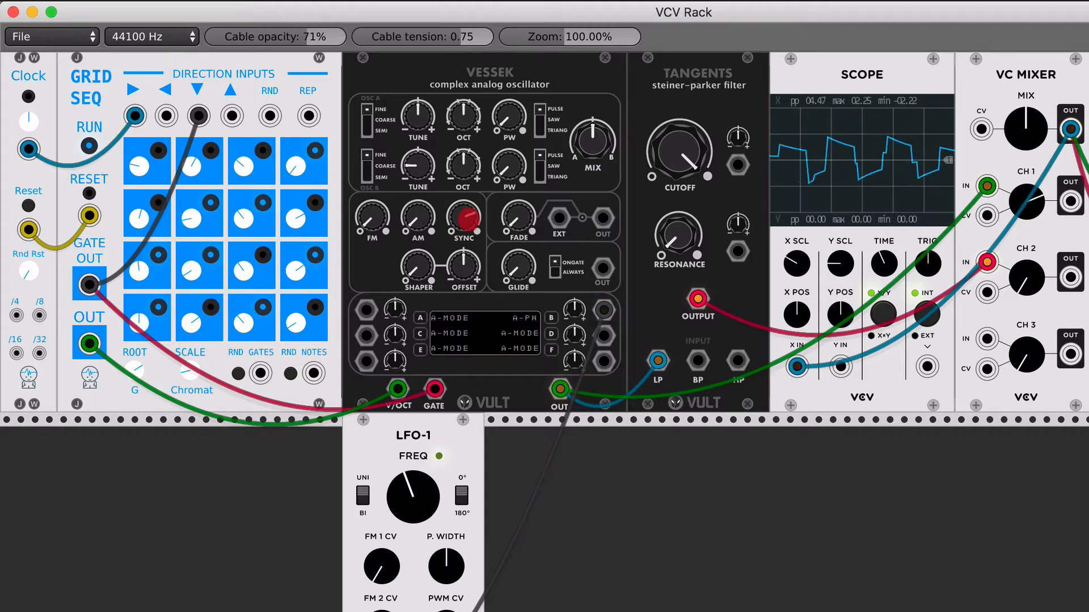
{"action": "left_click_drag", "start_coordinate": [469, 220], "coordinate": [468, 219]}
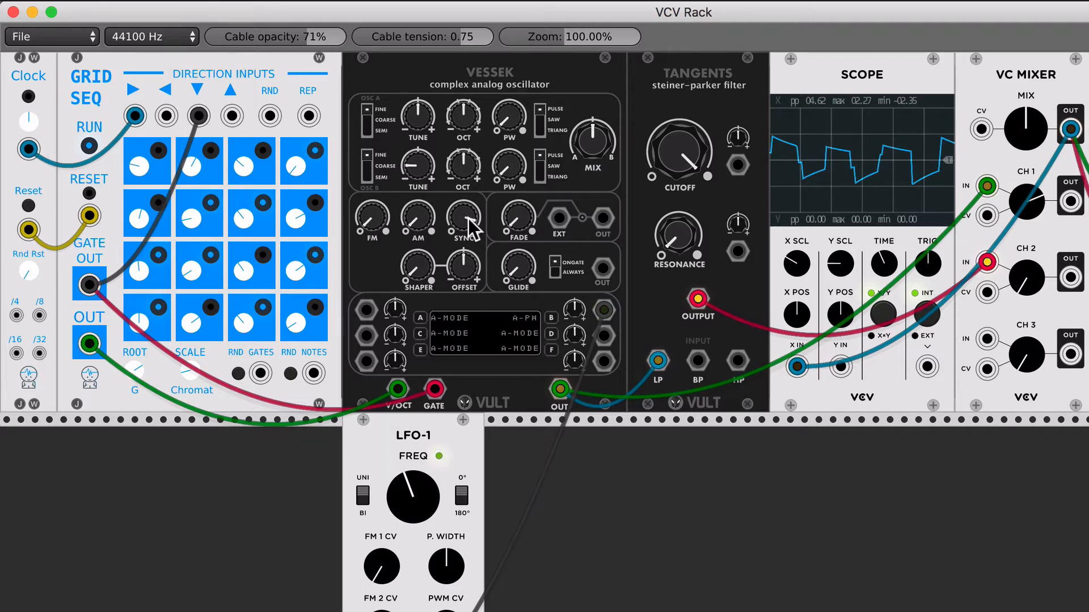
{"action": "left_click_drag", "start_coordinate": [468, 219], "coordinate": [468, 220]}
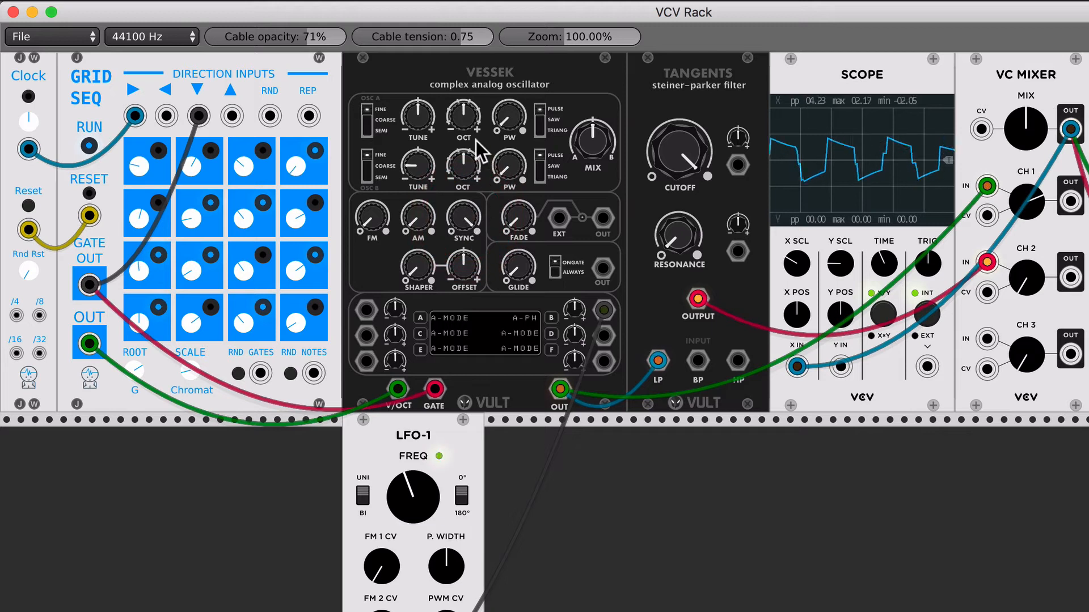
With sync at maximum, raise oscillator B's octave and sweep oscillator A's octave up and back near centre.
{"action": "left_click_drag", "start_coordinate": [466, 110], "coordinate": [466, 104]}
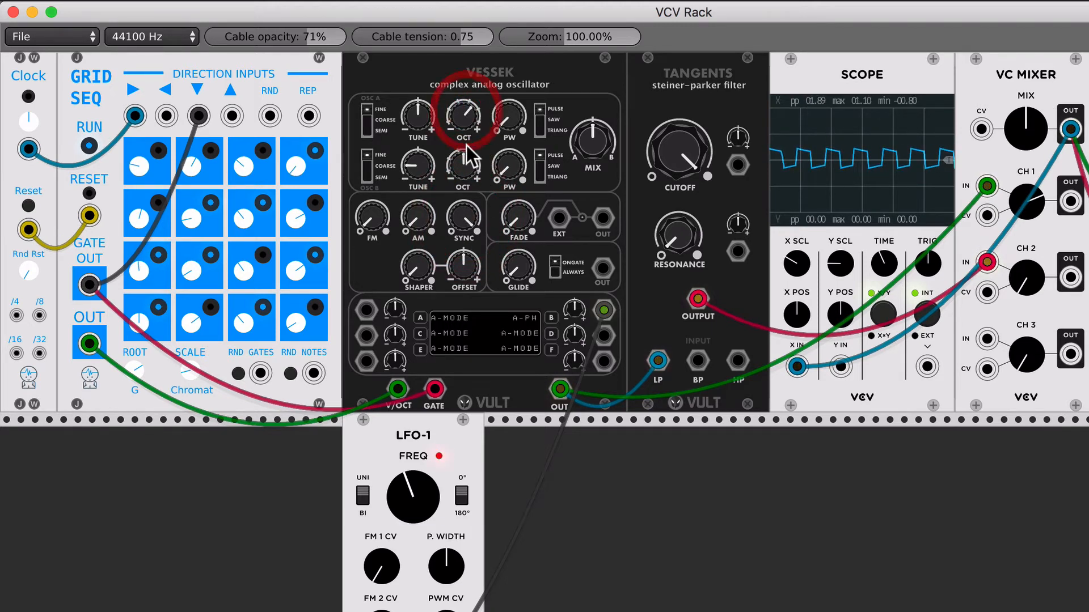
{"action": "left_click_drag", "start_coordinate": [467, 167], "coordinate": [466, 161]}
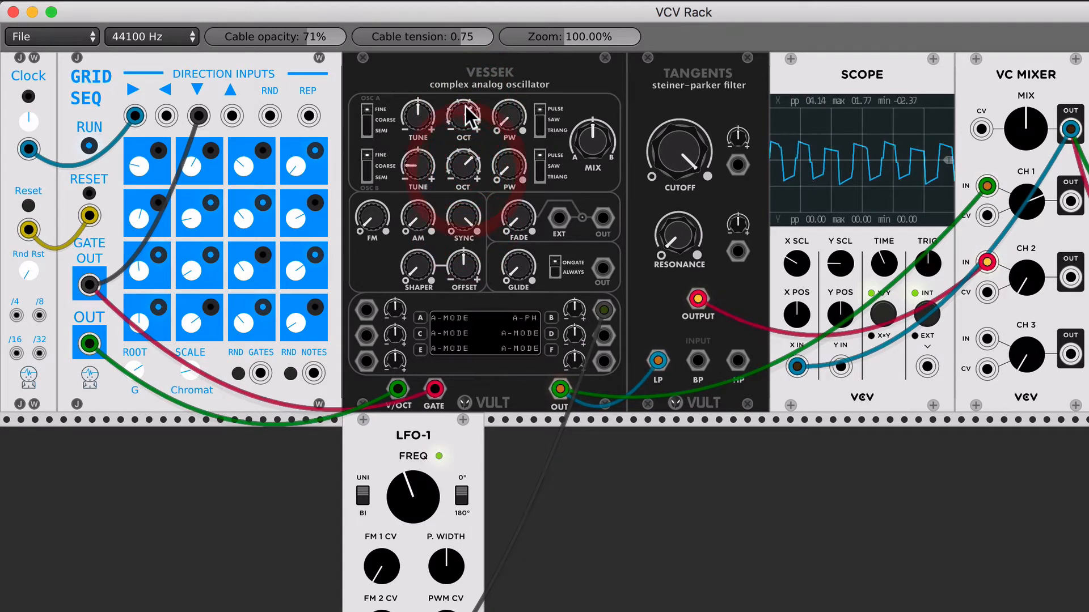
{"action": "left_click_drag", "start_coordinate": [468, 109], "coordinate": [468, 113]}
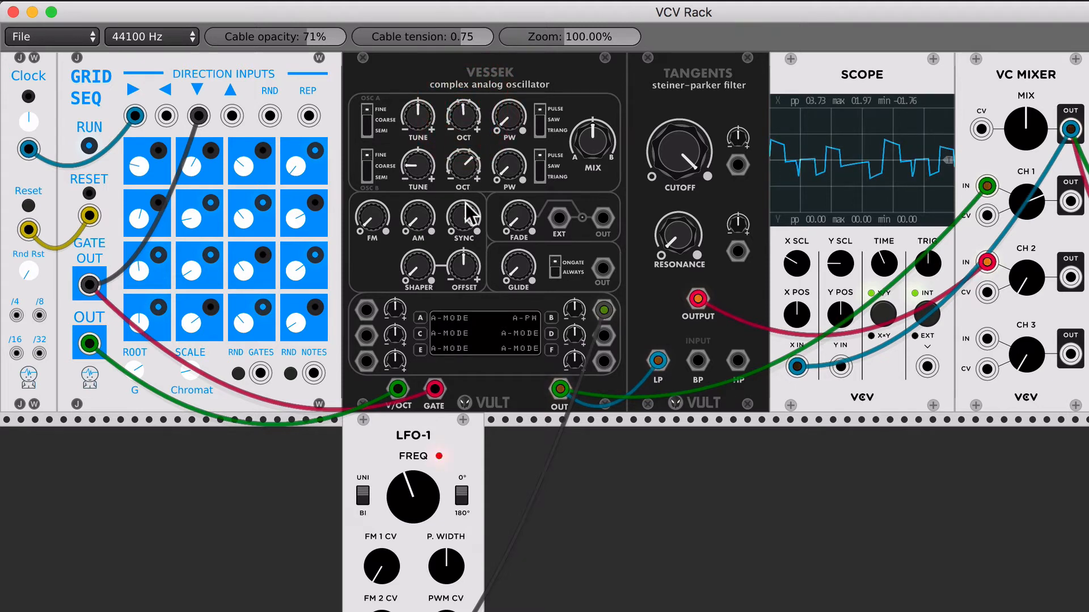
{"action": "mouse_move", "coordinate": [465, 214]}
{"action": "left_mouse_down"}
{"action": "mouse_move", "coordinate": [466, 224]}
{"action": "mouse_move", "coordinate": [465, 204]}
{"action": "left_mouse_up"}
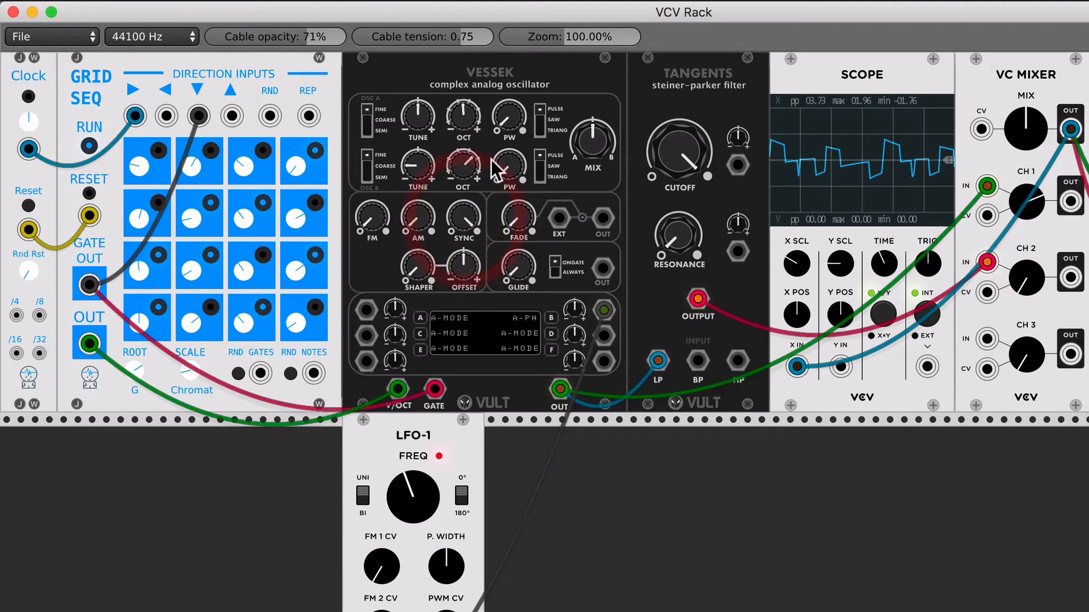
Lower oscillator B's tune and oscillator A's octave, raise oscillator B's octave further, and turn the sync amount down.
{"action": "mouse_move", "coordinate": [426, 164]}
{"action": "left_mouse_down"}
{"action": "mouse_move", "coordinate": [428, 177]}
{"action": "mouse_move", "coordinate": [426, 159]}
{"action": "mouse_move", "coordinate": [425, 169]}
{"action": "mouse_move", "coordinate": [475, 169]}
{"action": "left_mouse_up"}
{"action": "left_click_drag", "start_coordinate": [462, 116], "coordinate": [462, 121]}
{"action": "left_click_drag", "start_coordinate": [464, 222], "coordinate": [462, 212]}
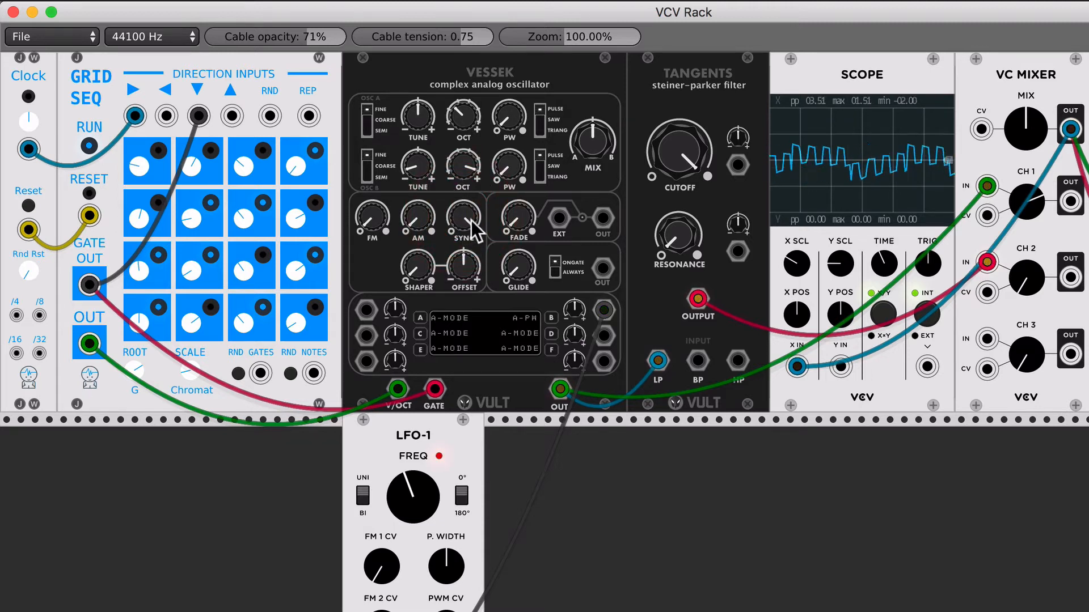
{"action": "left_click_drag", "start_coordinate": [462, 219], "coordinate": [462, 222]}
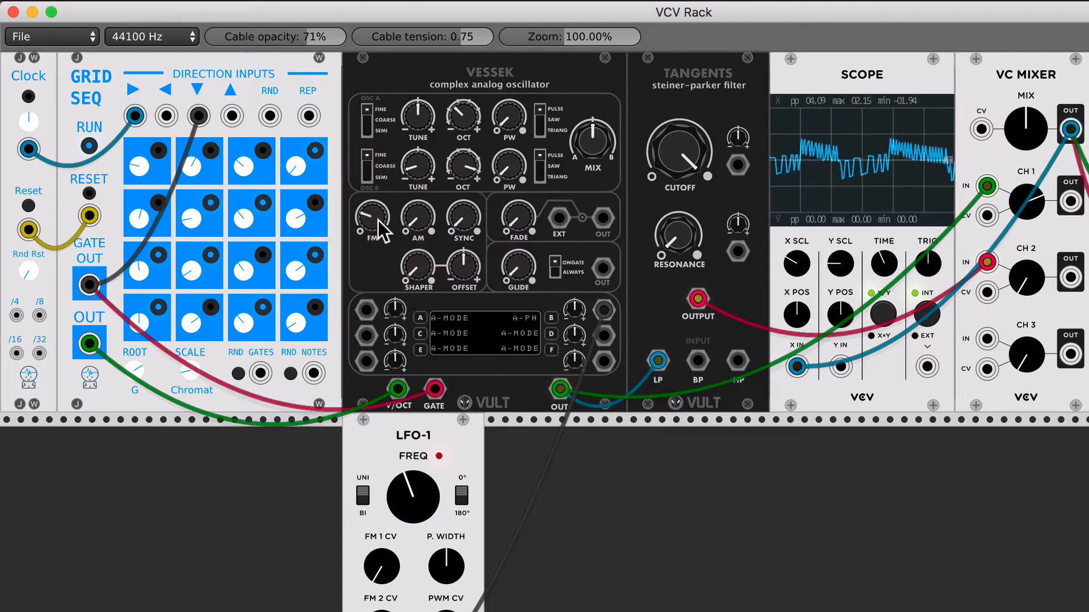
Lower oscillator B's octave and return sync to maximum while sweeping the FM amount up and back near minimum.
{"action": "left_click_drag", "start_coordinate": [454, 174], "coordinate": [460, 176]}
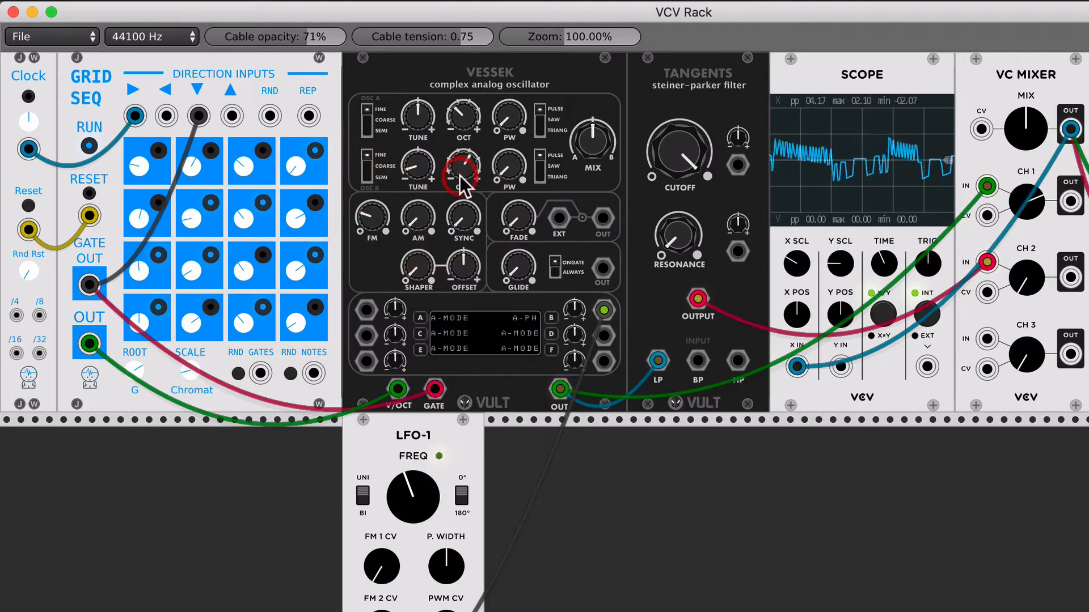
{"action": "left_click_drag", "start_coordinate": [374, 222], "coordinate": [378, 223]}
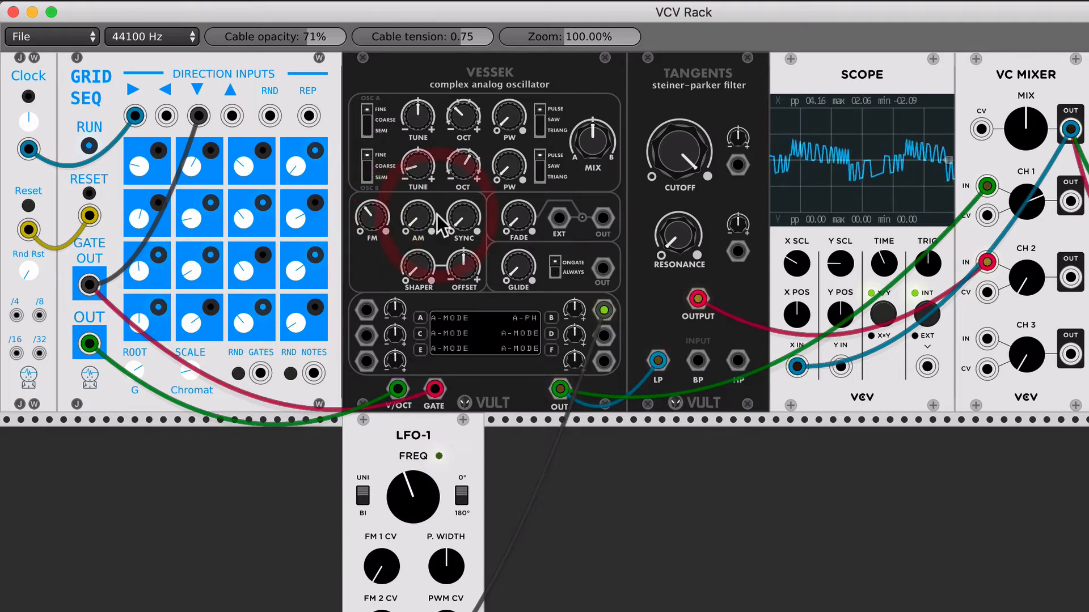
{"action": "left_click_drag", "start_coordinate": [466, 218], "coordinate": [467, 220]}
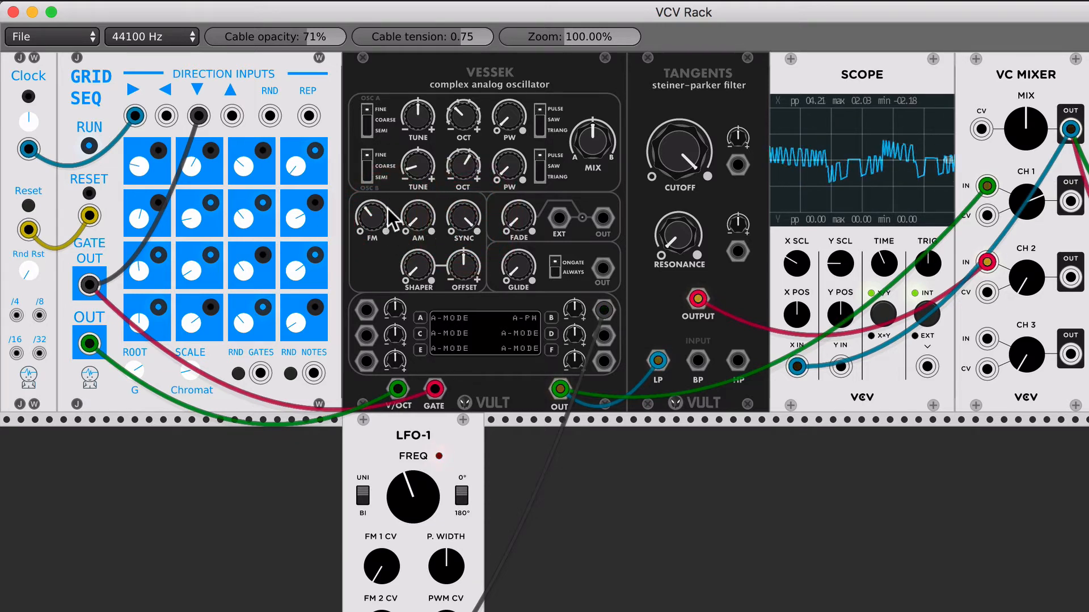
{"action": "left_click_drag", "start_coordinate": [370, 229], "coordinate": [370, 229]}
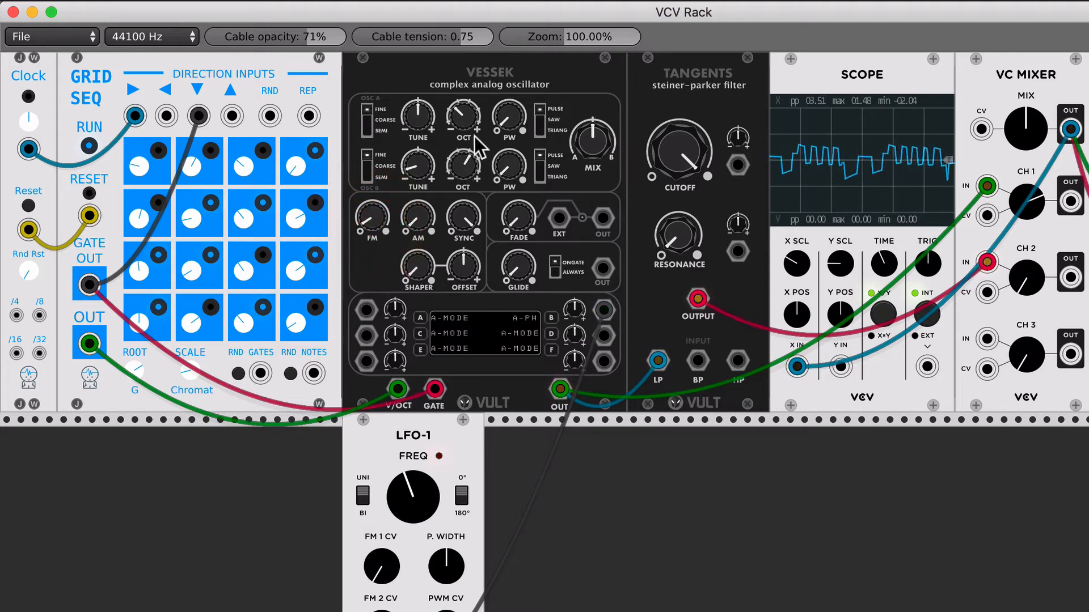
Bring both oscillators' octaves near centre, switch both waveforms to saw, and raise the FM amount to about halfway.
{"action": "left_click_drag", "start_coordinate": [470, 108], "coordinate": [472, 112]}
{"action": "left_click_drag", "start_coordinate": [470, 159], "coordinate": [472, 161]}
{"action": "left_click_drag", "start_coordinate": [372, 220], "coordinate": [376, 227]}
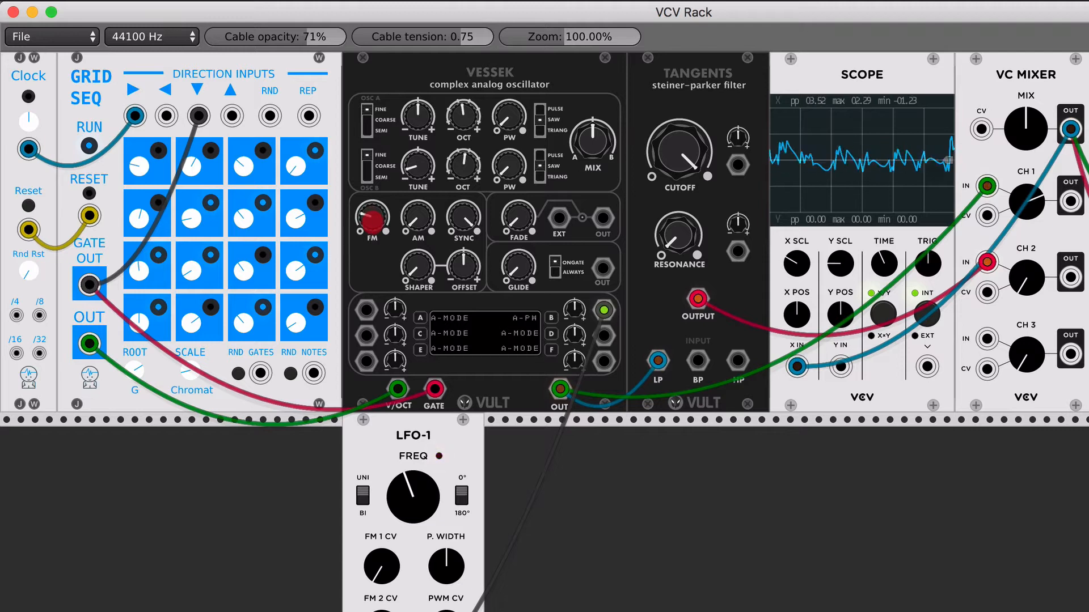
{"action": "left_click_drag", "start_coordinate": [372, 221], "coordinate": [372, 221]}
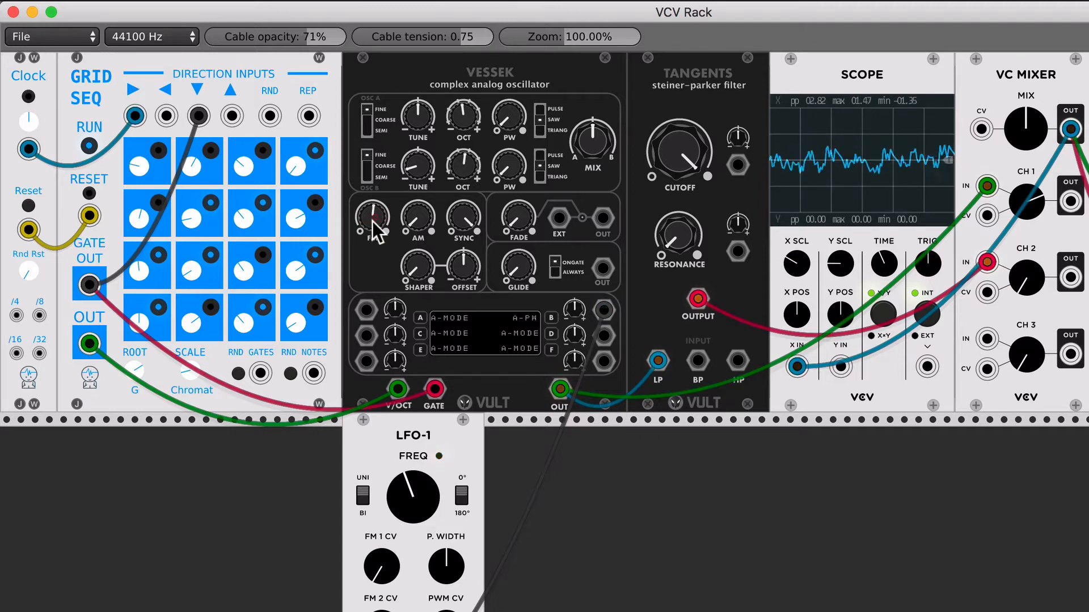
Switch both oscillators to triangle and readjust the FM and AM amounts, raising AM above halfway.
{"action": "left_click", "coordinate": [539, 135]}
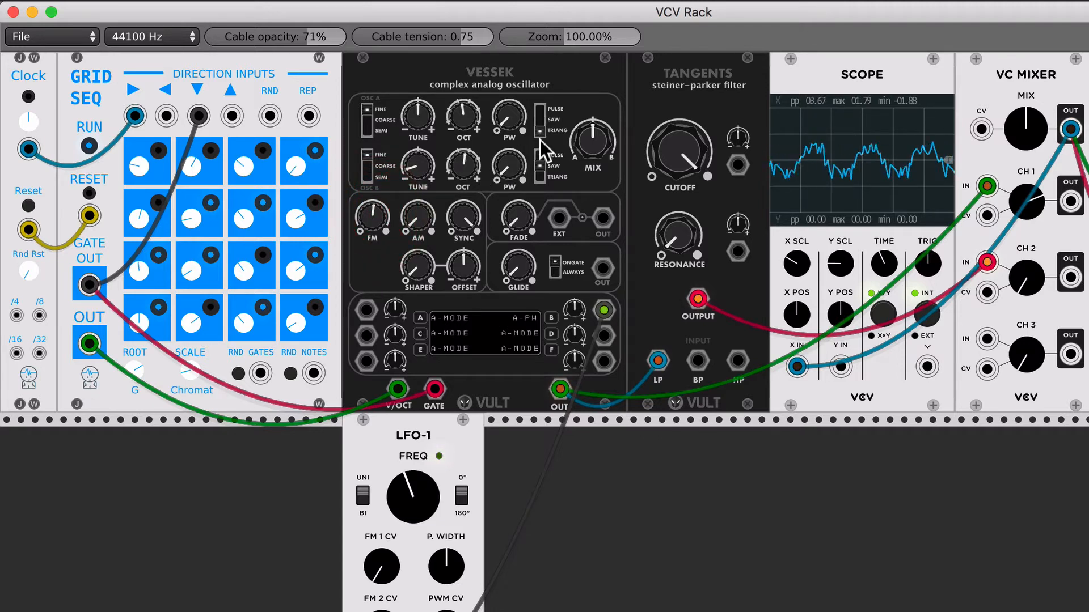
{"action": "left_click", "coordinate": [540, 176]}
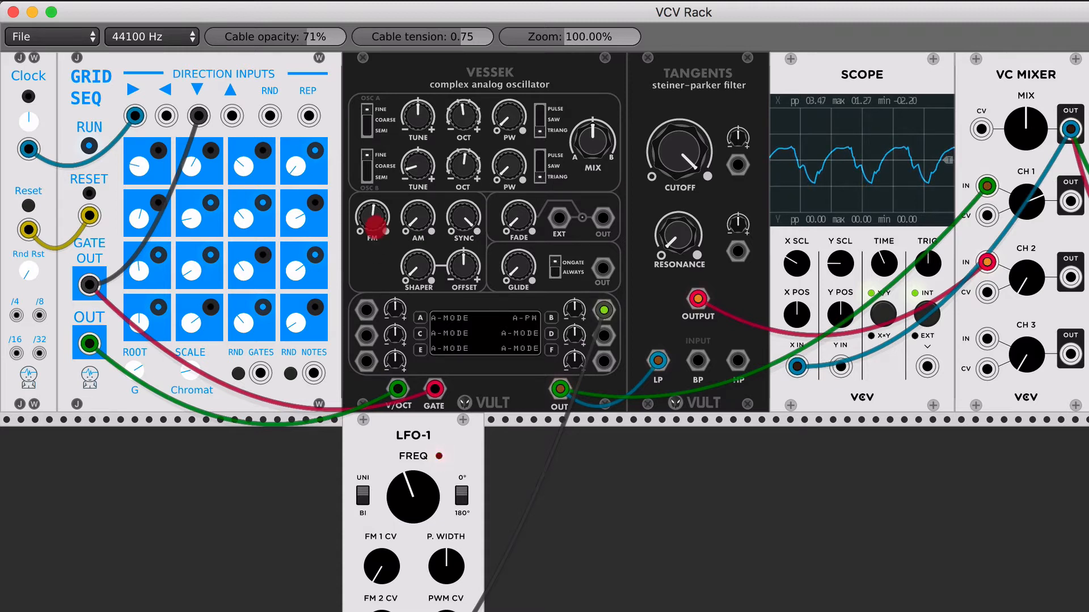
{"action": "left_click_drag", "start_coordinate": [375, 225], "coordinate": [419, 231]}
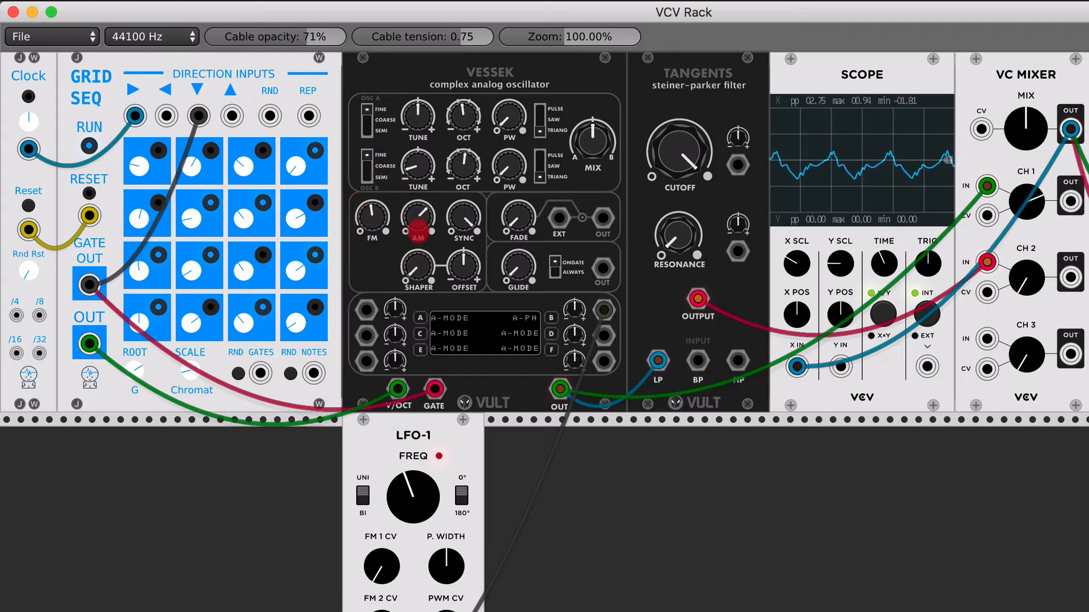
Switch oscillator B to saw and shift the mix toward oscillator A.
{"action": "left_click", "coordinate": [538, 166]}
{"action": "left_click", "coordinate": [587, 139]}
{"action": "mouse_move", "coordinate": [587, 139]}
{"action": "left_mouse_down"}
{"action": "mouse_move", "coordinate": [587, 175]}
{"action": "mouse_move", "coordinate": [601, 136]}
{"action": "left_mouse_up"}
{"action": "left_click", "coordinate": [545, 164]}
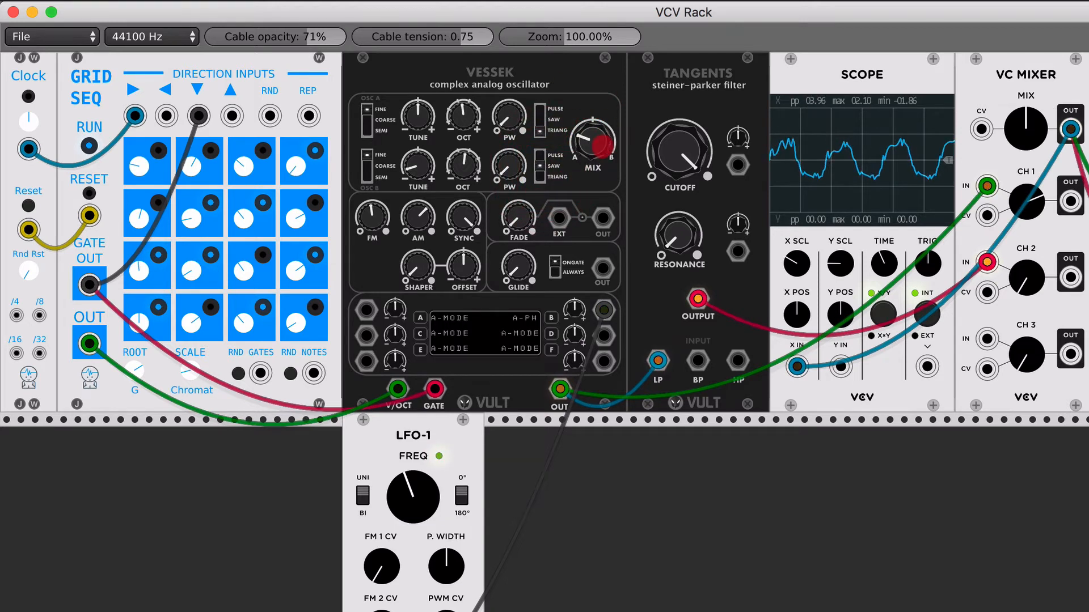
Turn down Vessek's FM, AM and sync amounts, and centre oscillator B's tuning, both octaves and the mix.
{"action": "left_click_drag", "start_coordinate": [360, 218], "coordinate": [360, 258]}
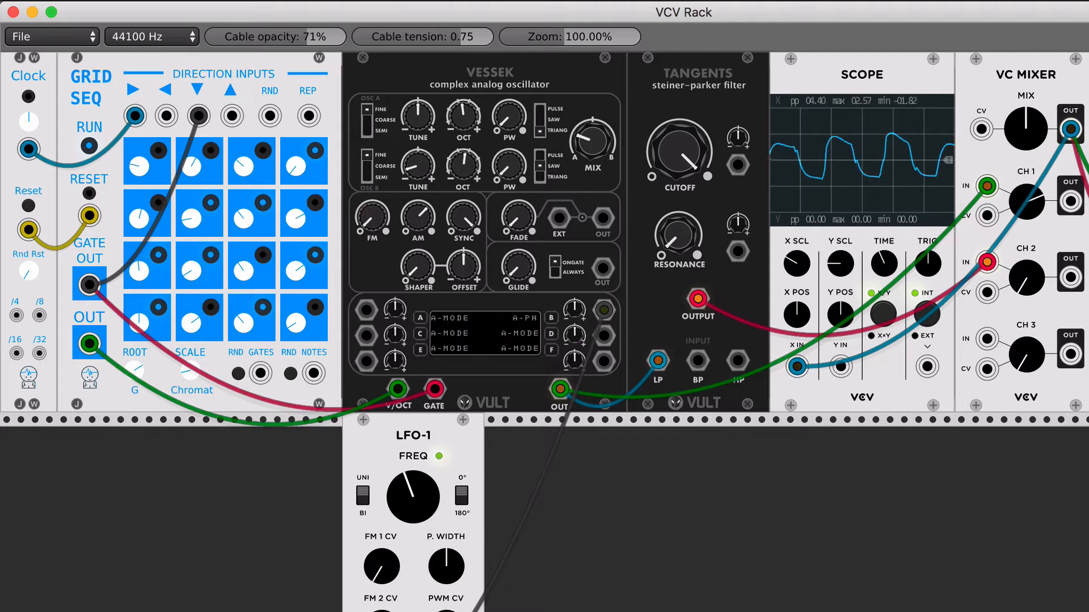
{"action": "left_click_drag", "start_coordinate": [423, 219], "coordinate": [423, 266]}
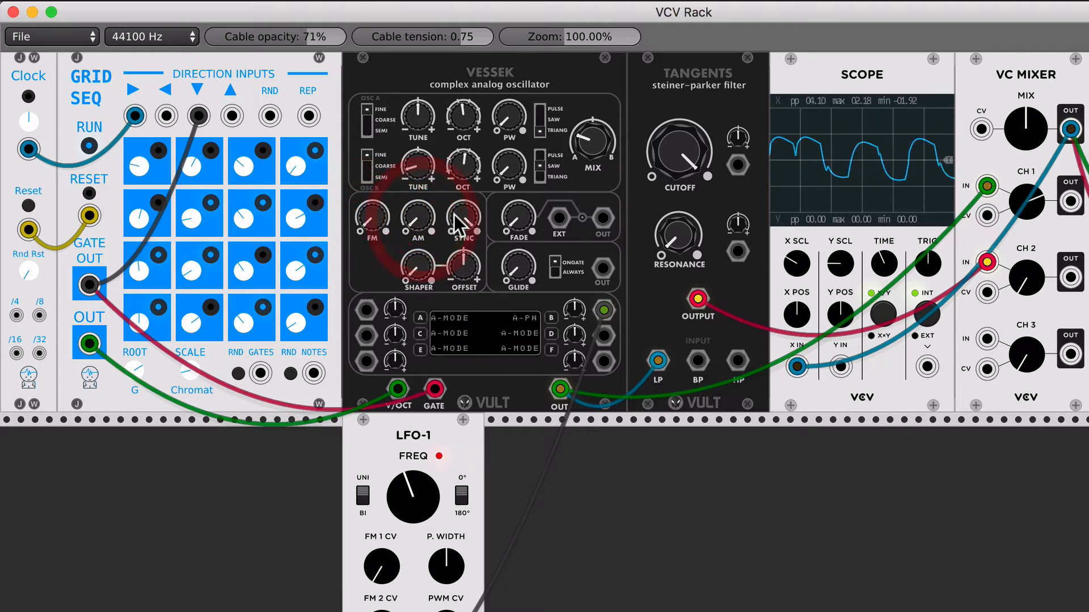
{"action": "left_click", "coordinate": [454, 213]}
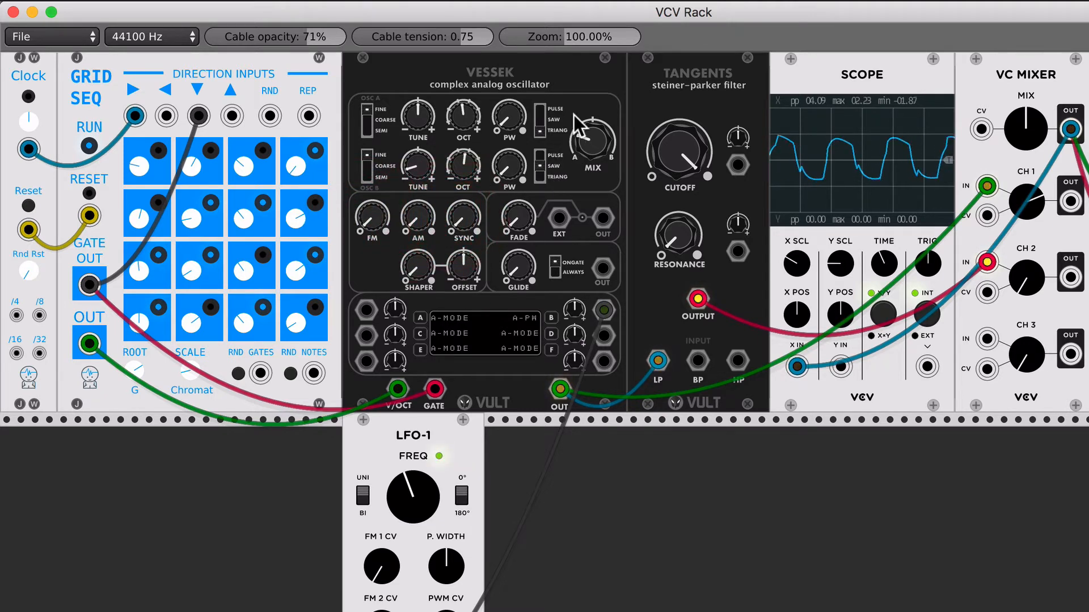
{"action": "key", "text": "super+i"}
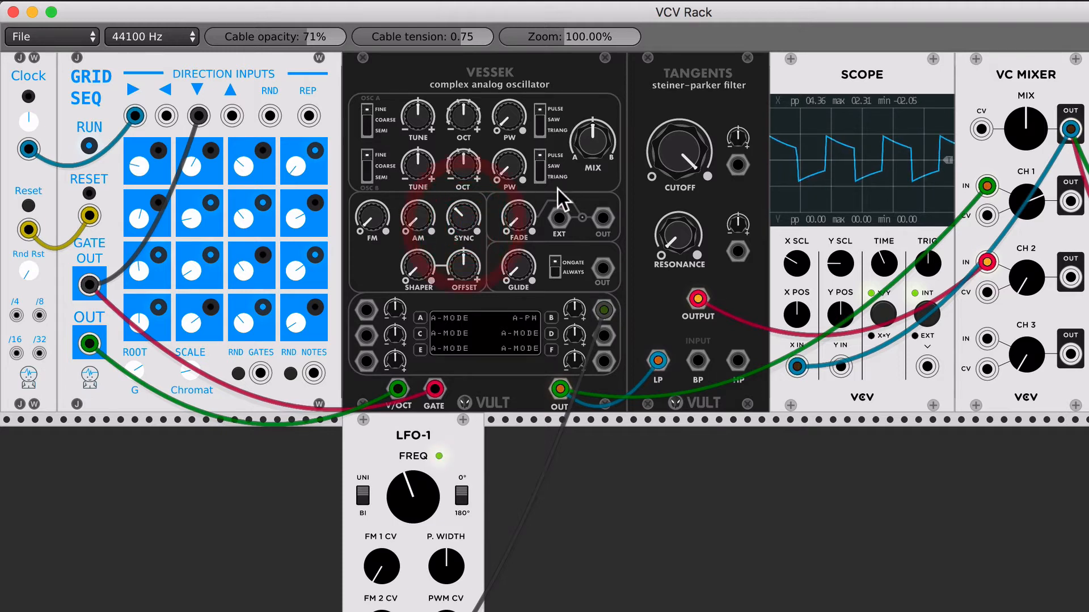
Step oscillator B's waveform through saw to triangle and raise the FM amount to just below halfway.
{"action": "left_click", "coordinate": [540, 181]}
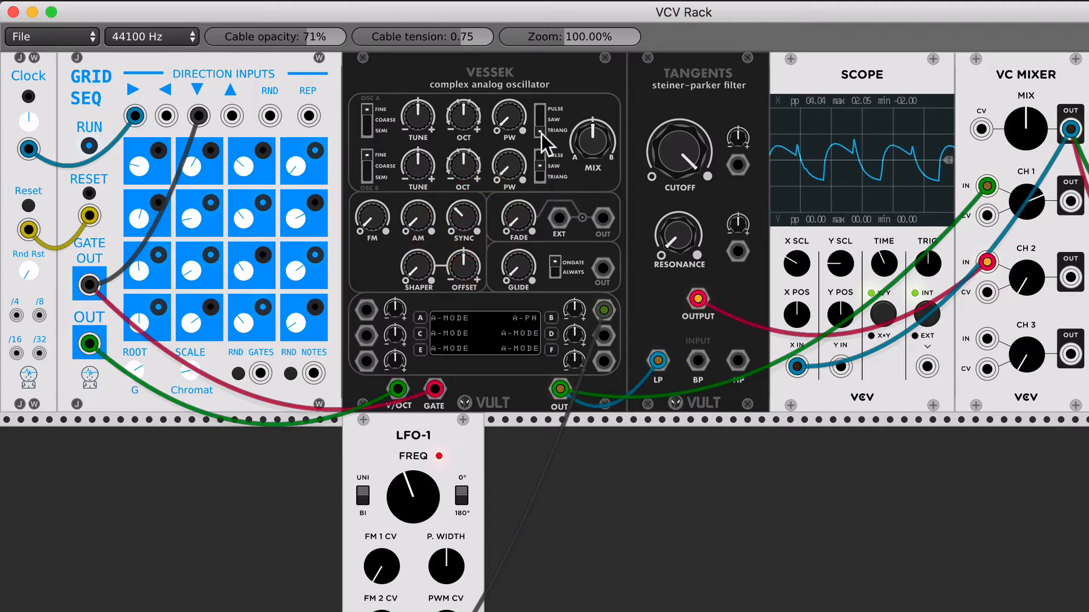
{"action": "left_click", "coordinate": [540, 177]}
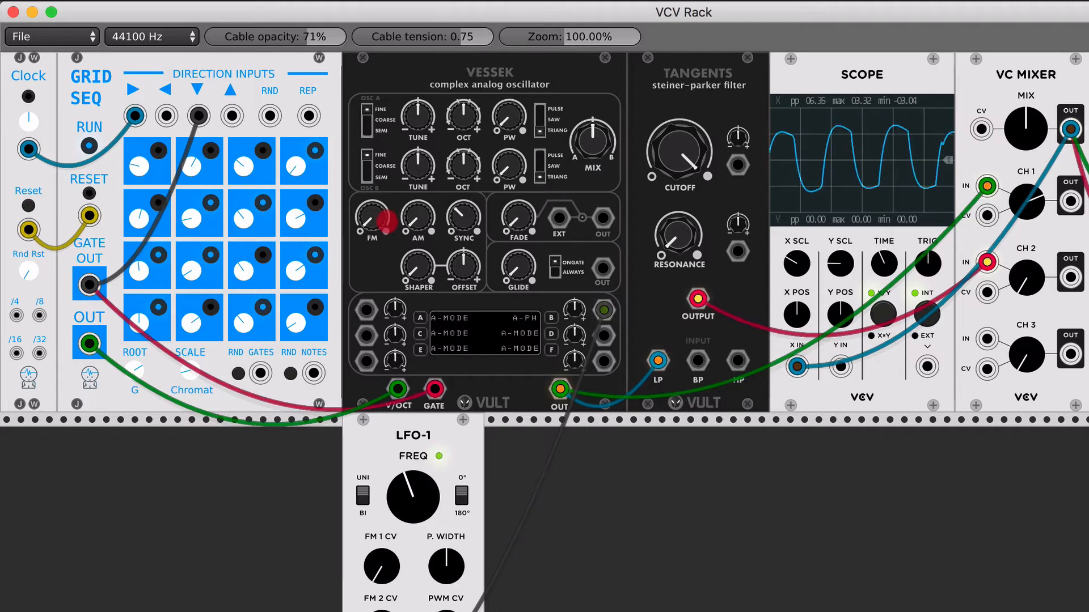
{"action": "left_click_drag", "start_coordinate": [386, 222], "coordinate": [386, 205]}
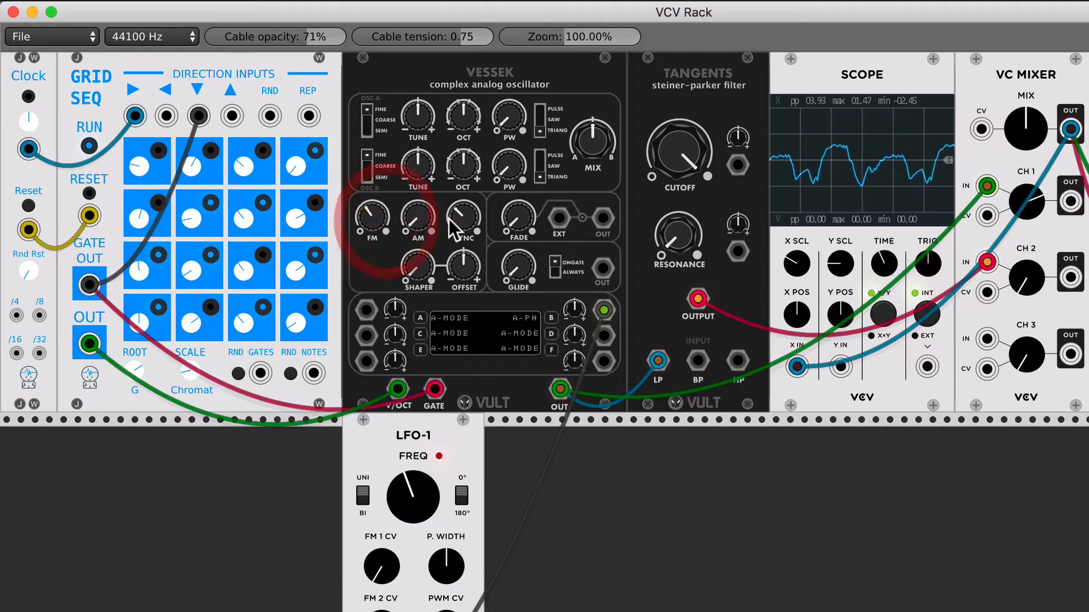
Turn sync up to maximum and raise the AM amount to just below halfway.
{"action": "left_click", "coordinate": [449, 161]}
{"action": "left_click_drag", "start_coordinate": [458, 218], "coordinate": [459, 168]}
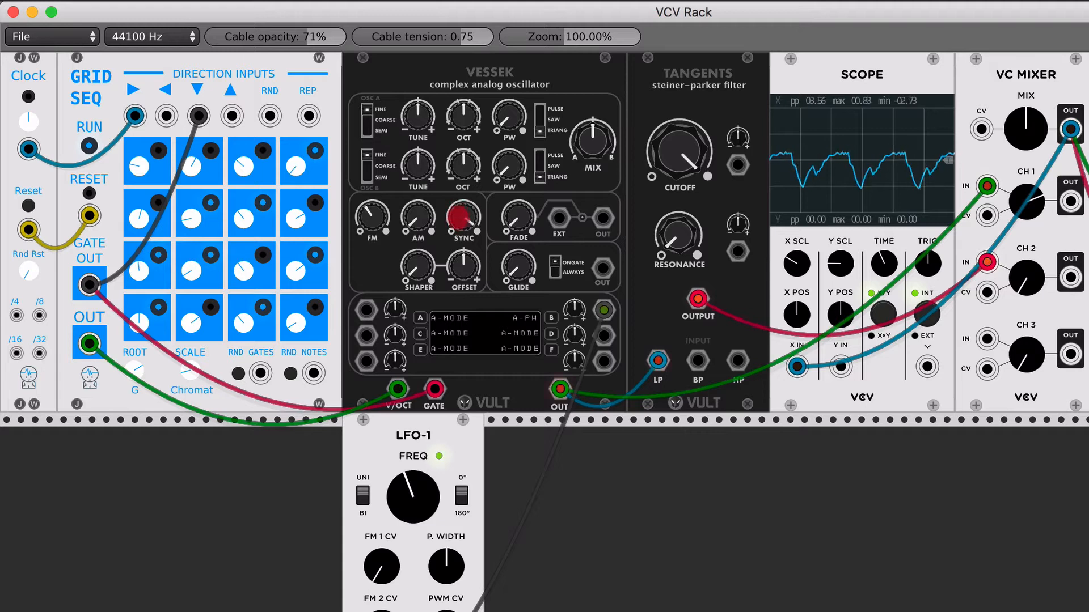
{"action": "left_click_drag", "start_coordinate": [458, 219], "coordinate": [420, 198]}
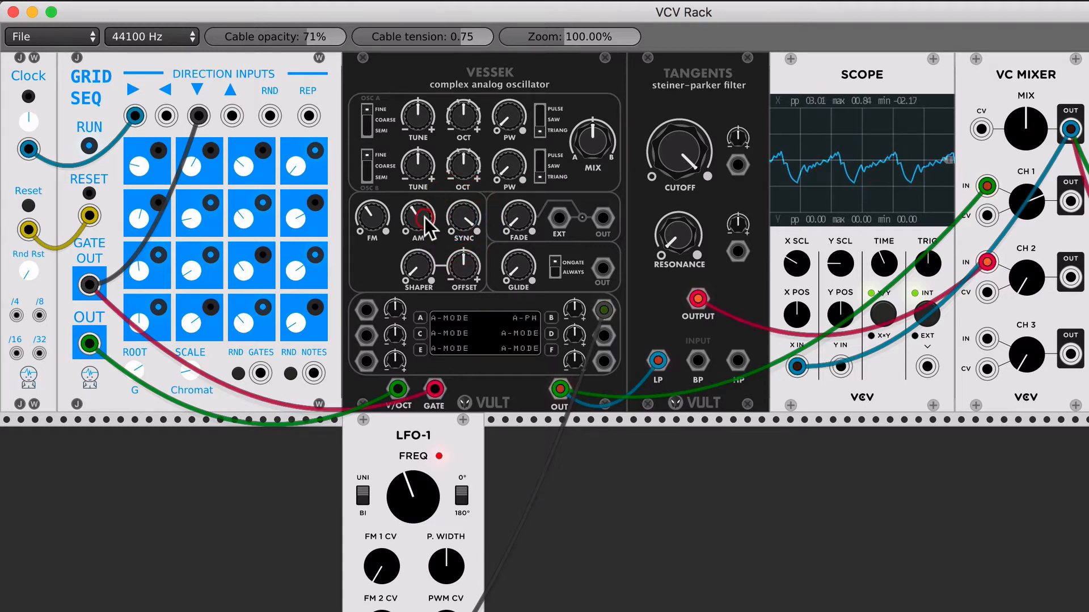
Return the FM, AM and sync amounts to minimum and set both oscillators to triangle.
{"action": "left_click", "coordinate": [372, 215]}
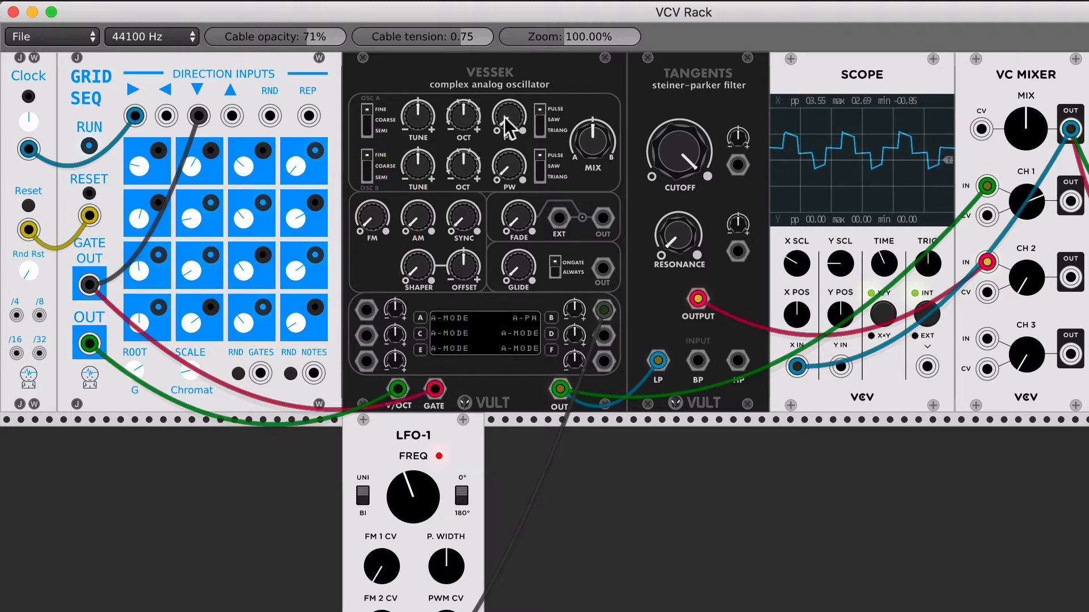
{"action": "left_click", "coordinate": [539, 171]}
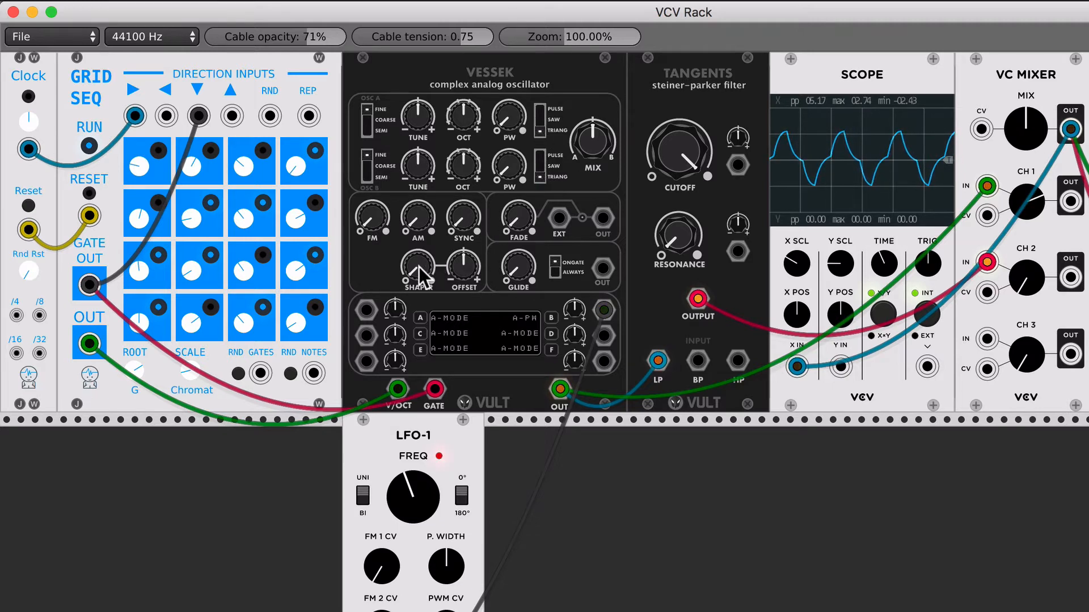
Raise the shaper to nearly halfway and assign modulation slot B to OFFSET with a positive modulation amount.
{"action": "mouse_move", "coordinate": [416, 269]}
{"action": "left_mouse_down"}
{"action": "mouse_move", "coordinate": [417, 255]}
{"action": "mouse_move", "coordinate": [417, 286]}
{"action": "mouse_move", "coordinate": [417, 253]}
{"action": "mouse_move", "coordinate": [416, 270]}
{"action": "mouse_move", "coordinate": [464, 265]}
{"action": "left_mouse_up"}
{"action": "left_click", "coordinate": [551, 318]}
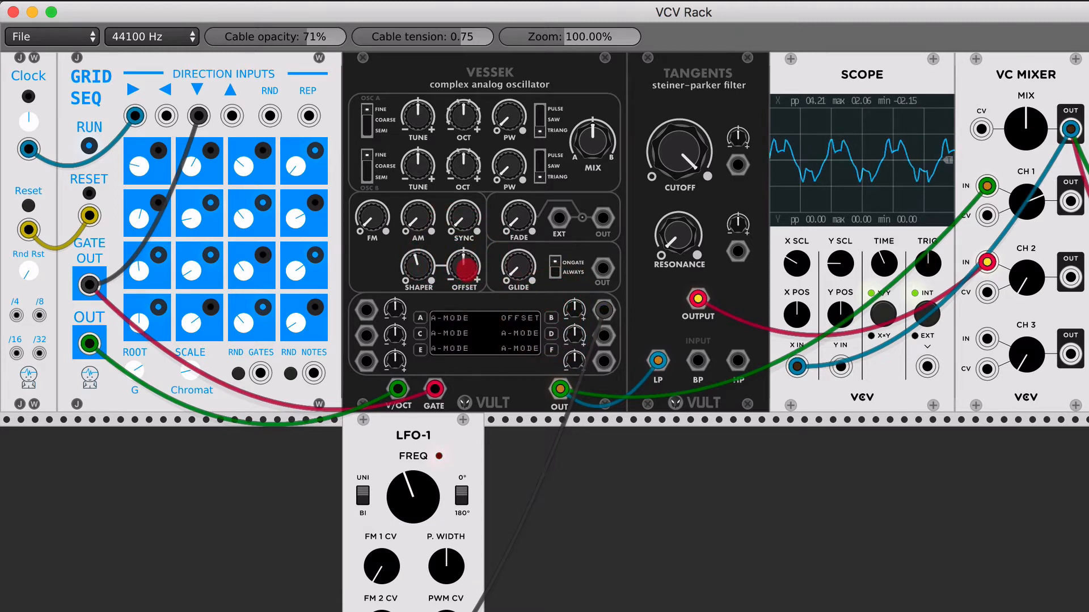
{"action": "left_click_drag", "start_coordinate": [574, 310], "coordinate": [574, 312]}
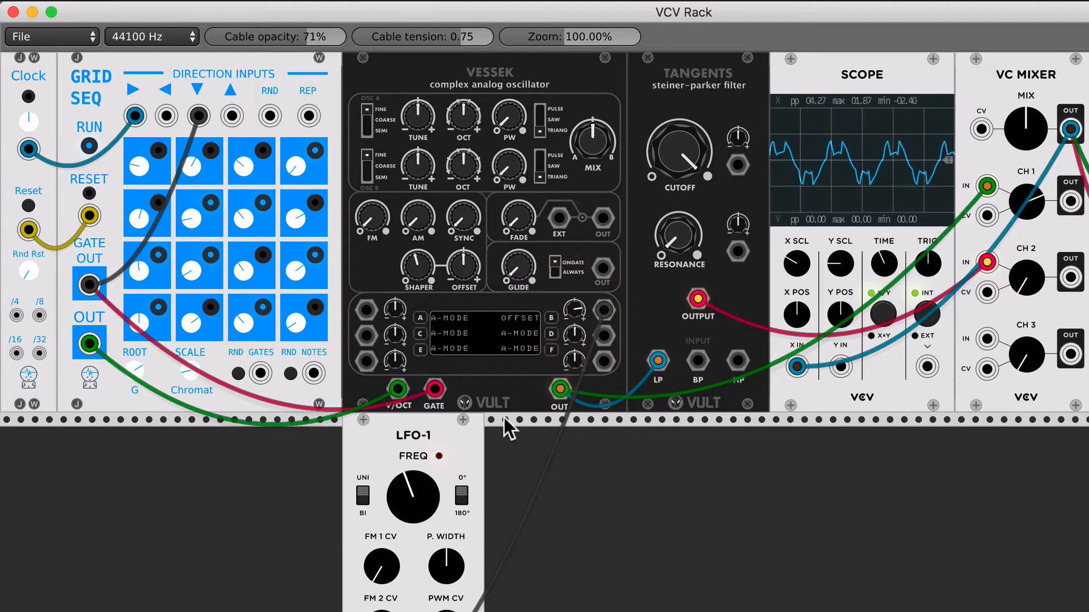
Raise slot B's modulation amount to maximum, and set LFO-1 to bipolar with its frequency just below centre.
{"action": "left_click_drag", "start_coordinate": [420, 495], "coordinate": [420, 463]}
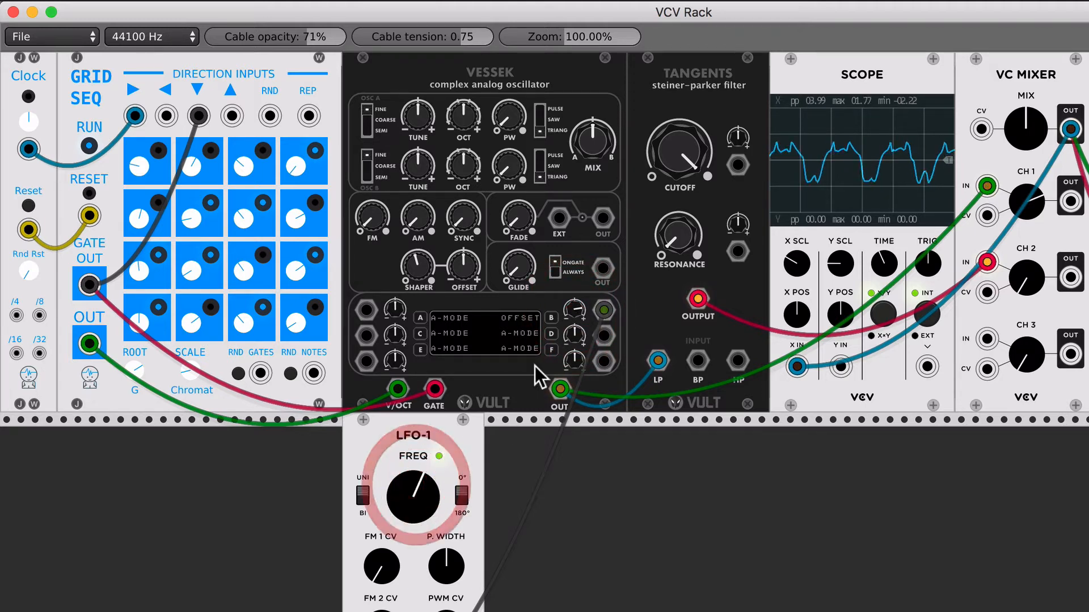
{"action": "left_click_drag", "start_coordinate": [571, 319], "coordinate": [572, 315]}
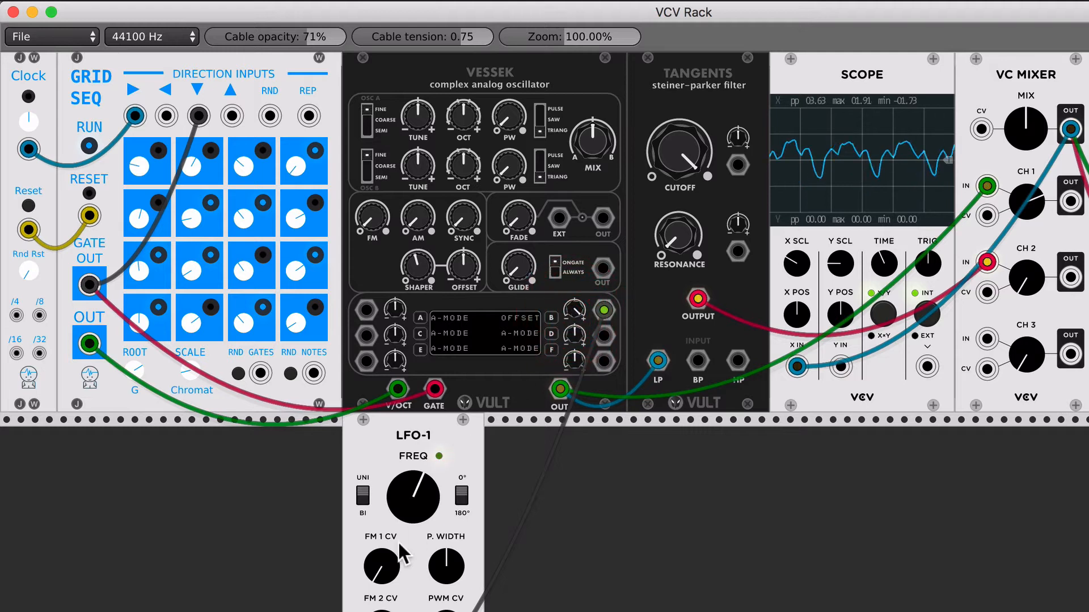
{"action": "left_click", "coordinate": [362, 499]}
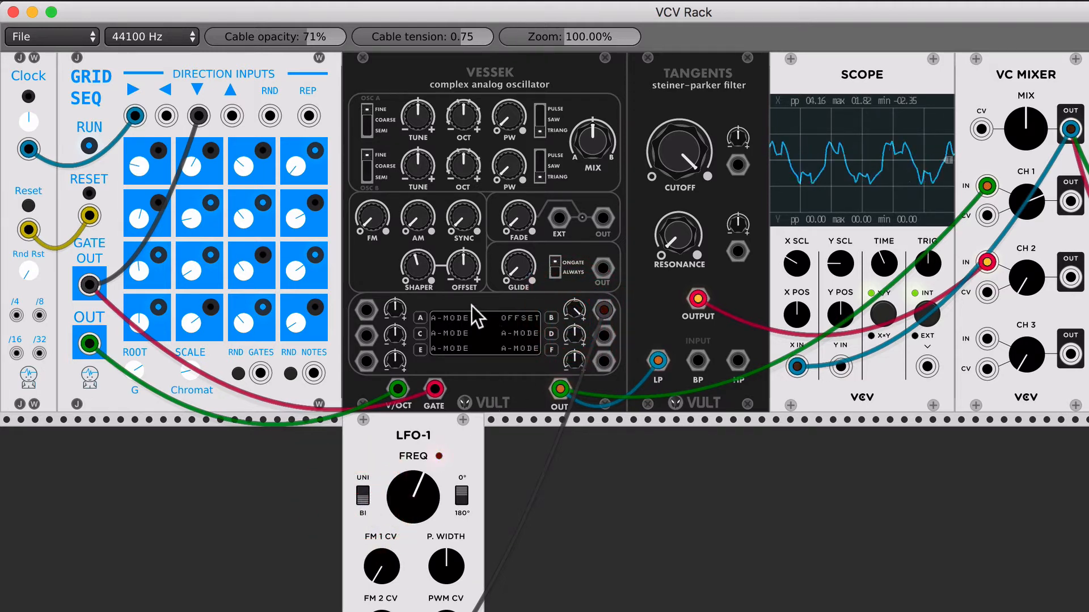
{"action": "left_click_drag", "start_coordinate": [422, 479], "coordinate": [418, 491]}
Raise the shaper to about three quarters, then try oscillator A's pulse and saw waveforms while shifting the mix between B and A.
{"action": "left_click_drag", "start_coordinate": [418, 275], "coordinate": [417, 255]}
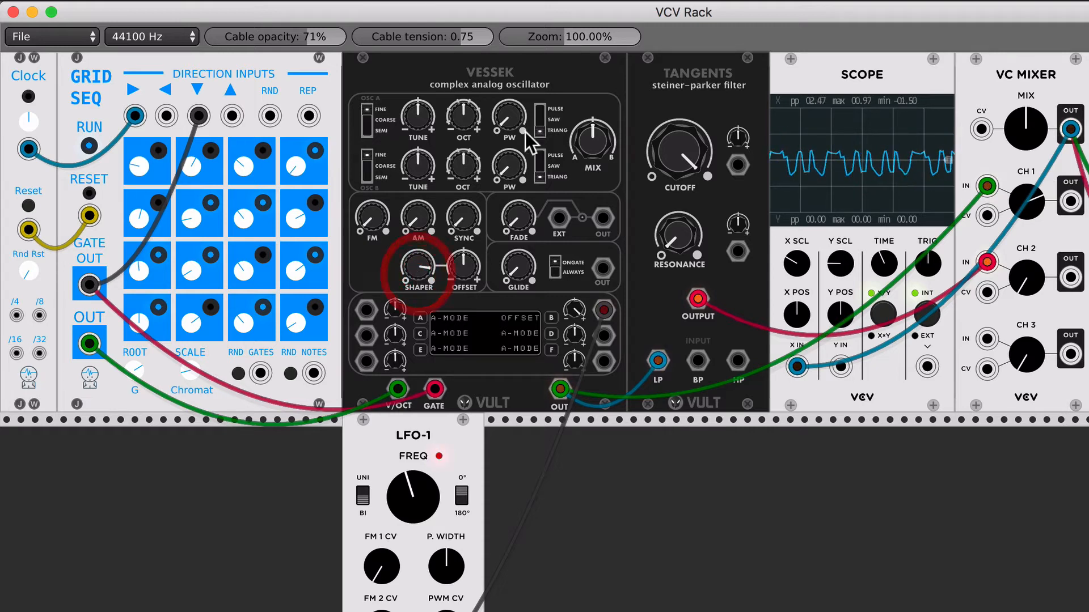
{"action": "mouse_move", "coordinate": [606, 140]}
{"action": "left_mouse_down"}
{"action": "mouse_move", "coordinate": [606, 125]}
{"action": "mouse_move", "coordinate": [607, 139]}
{"action": "left_mouse_up"}
{"action": "left_click", "coordinate": [541, 125]}
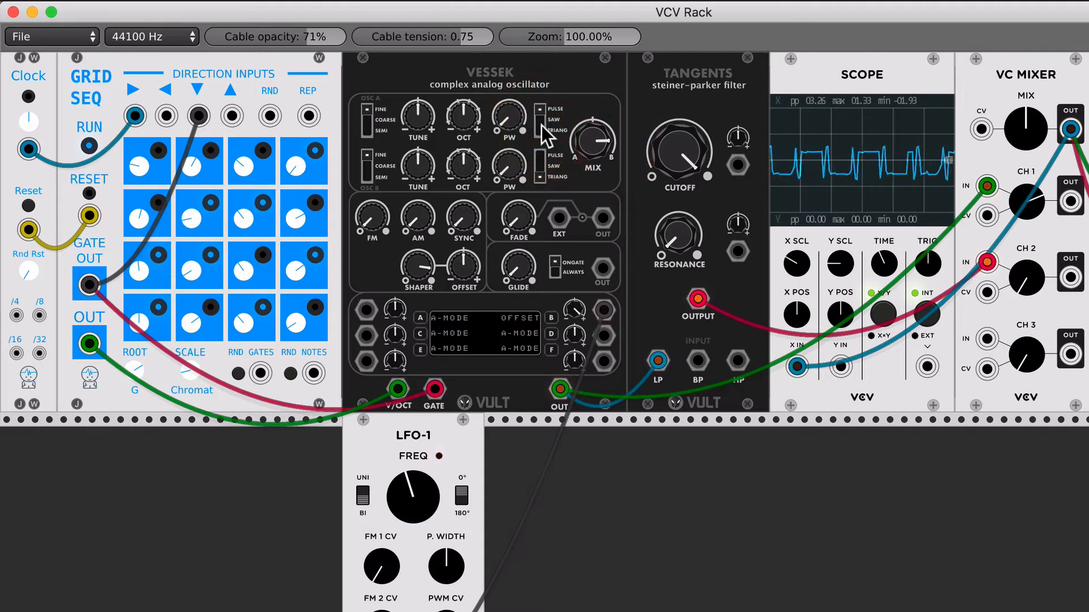
{"action": "mouse_move", "coordinate": [607, 139]}
{"action": "left_mouse_down"}
{"action": "mouse_move", "coordinate": [607, 162]}
{"action": "mouse_move", "coordinate": [593, 140]}
{"action": "left_mouse_up"}
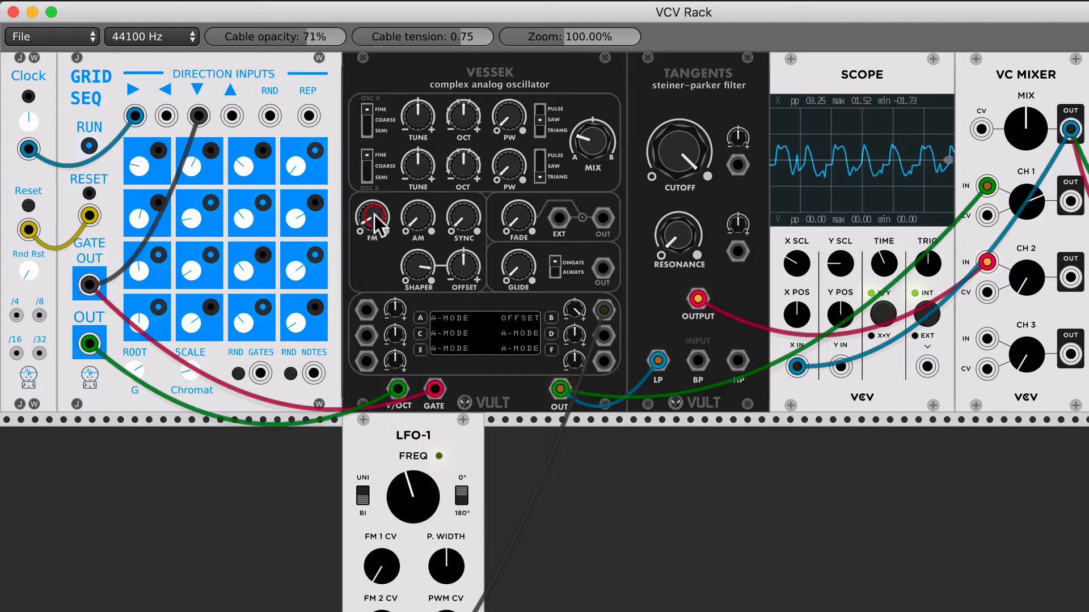
Readjust the shaper, turn sync up to maximum and shift the mix toward oscillator B.
{"action": "left_click_drag", "start_coordinate": [430, 278], "coordinate": [422, 268]}
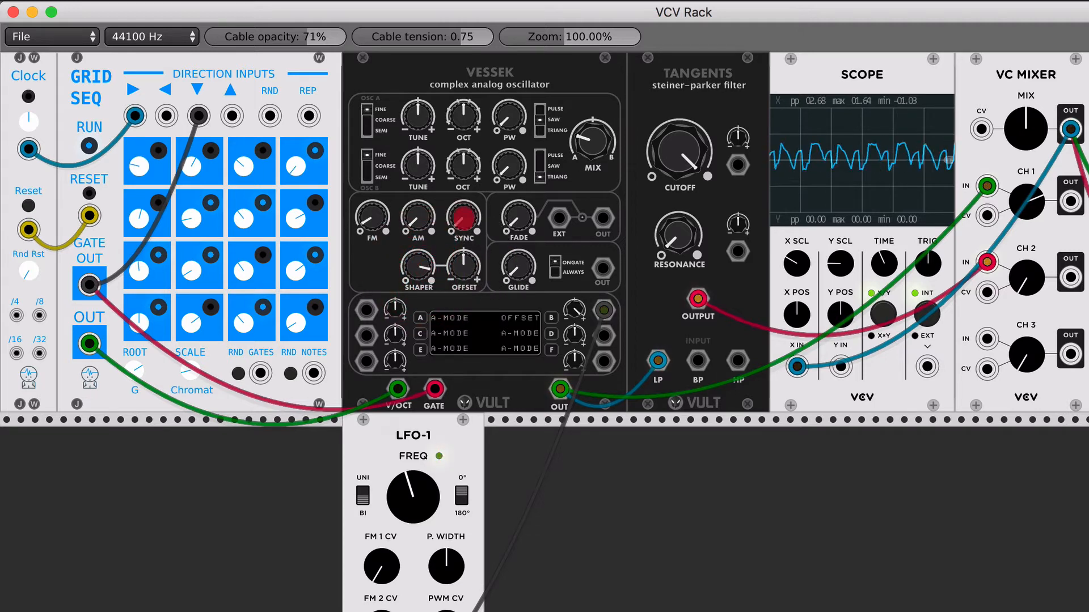
{"action": "left_click_drag", "start_coordinate": [463, 216], "coordinate": [413, 219]}
{"action": "left_click_drag", "start_coordinate": [581, 142], "coordinate": [581, 132]}
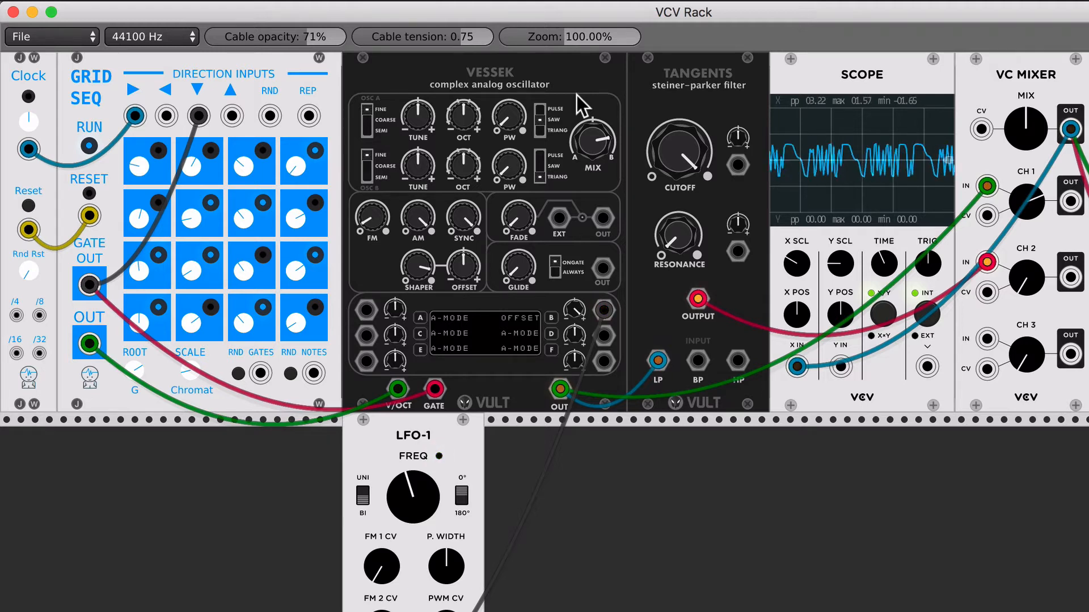
Randomize all of the Vessek module's parameters repeatedly to audition different sounds and modulation assignments.
{"action": "key", "text": "ctrl+r"}
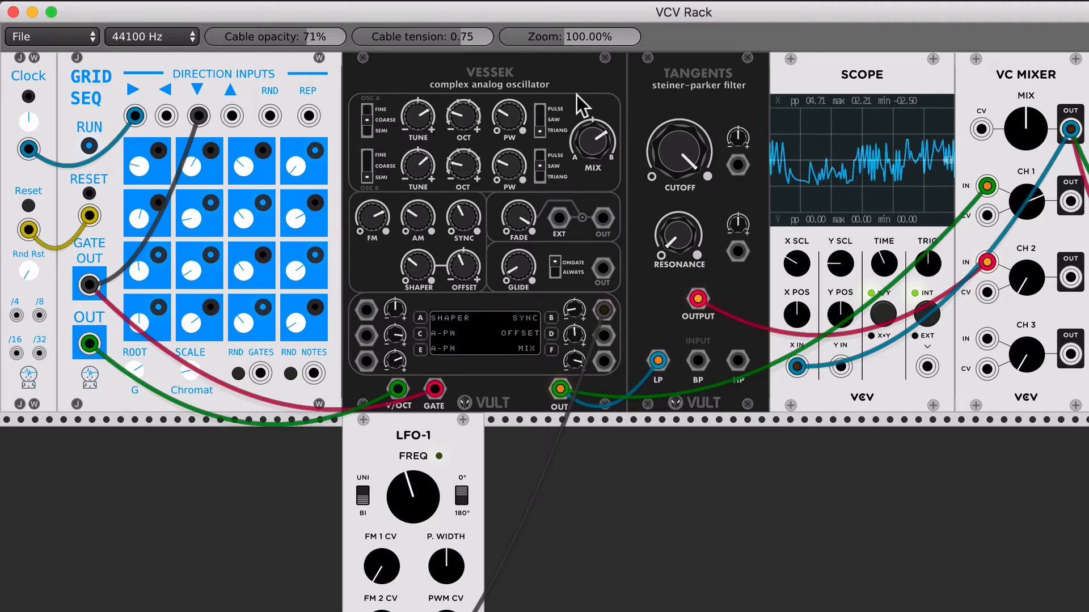
{"action": "key", "text": "ctrl+r"}
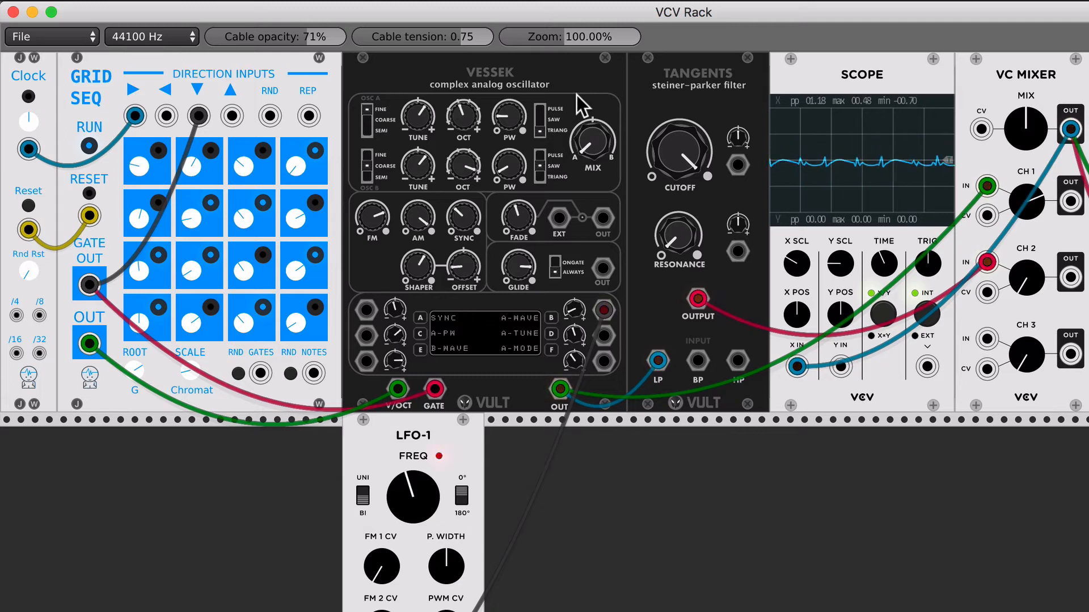
{"action": "key", "text": "ctrl+r"}
{"action": "key", "text": "ctrl+r"}
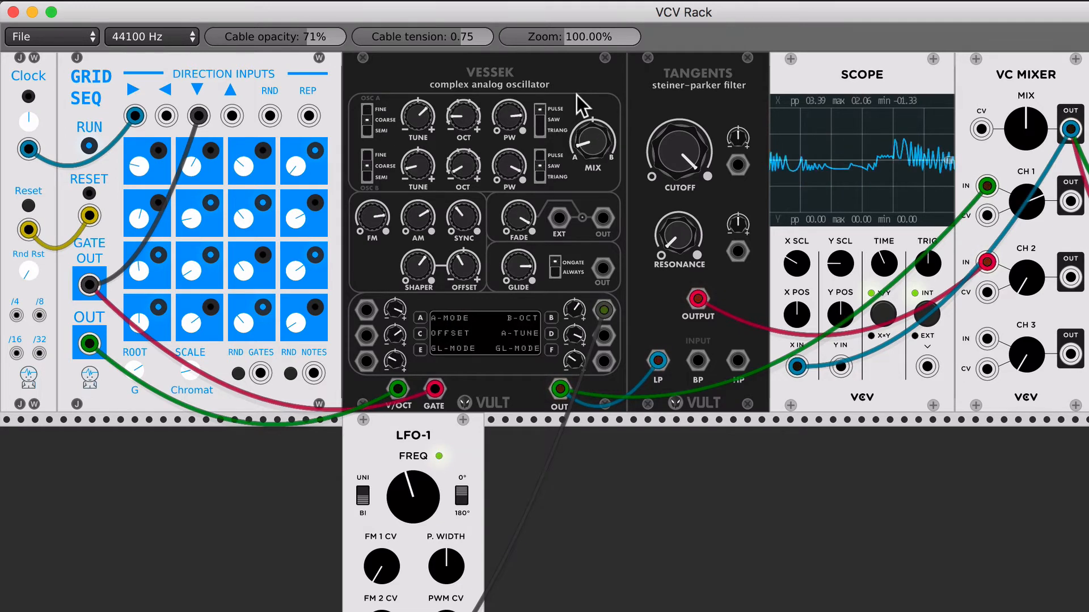
{"action": "key", "text": "ctrl+r"}
{"action": "key", "text": "ctrl+r"}
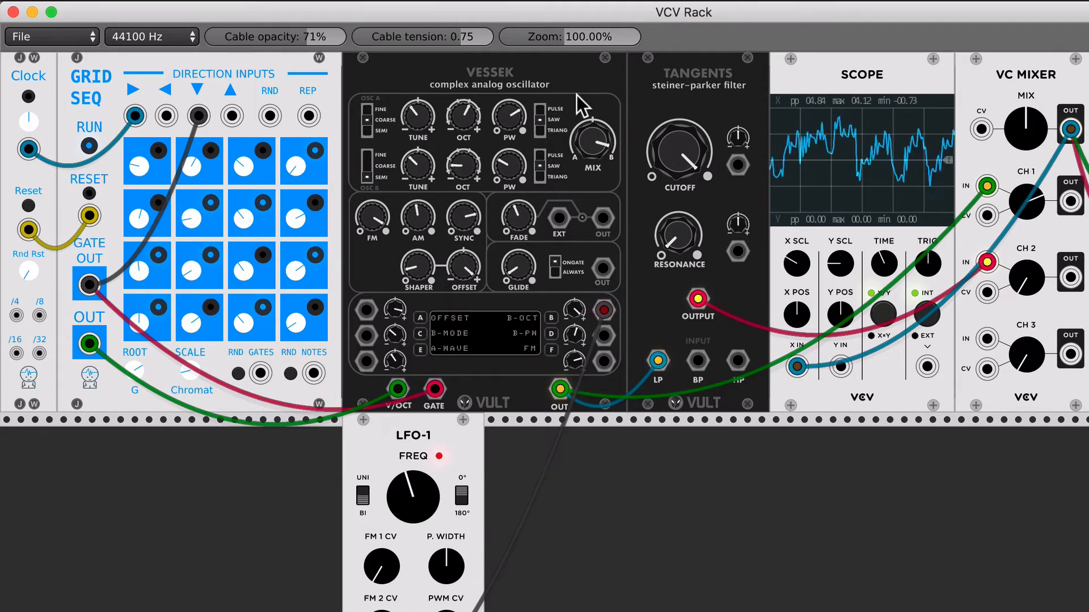
{"action": "key", "text": "ctrl+r"}
{"action": "key", "text": "ctrl+r"}
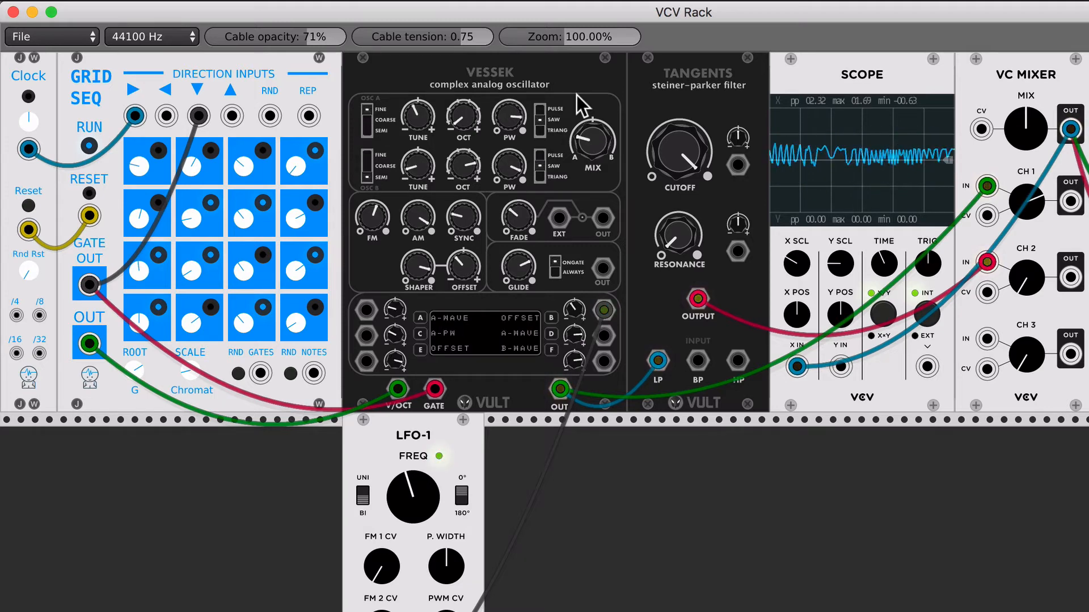
{"action": "key", "text": "ctrl+r"}
{"action": "key", "text": "ctrl+r"}
{"action": "key", "text": "ctrl+r"}
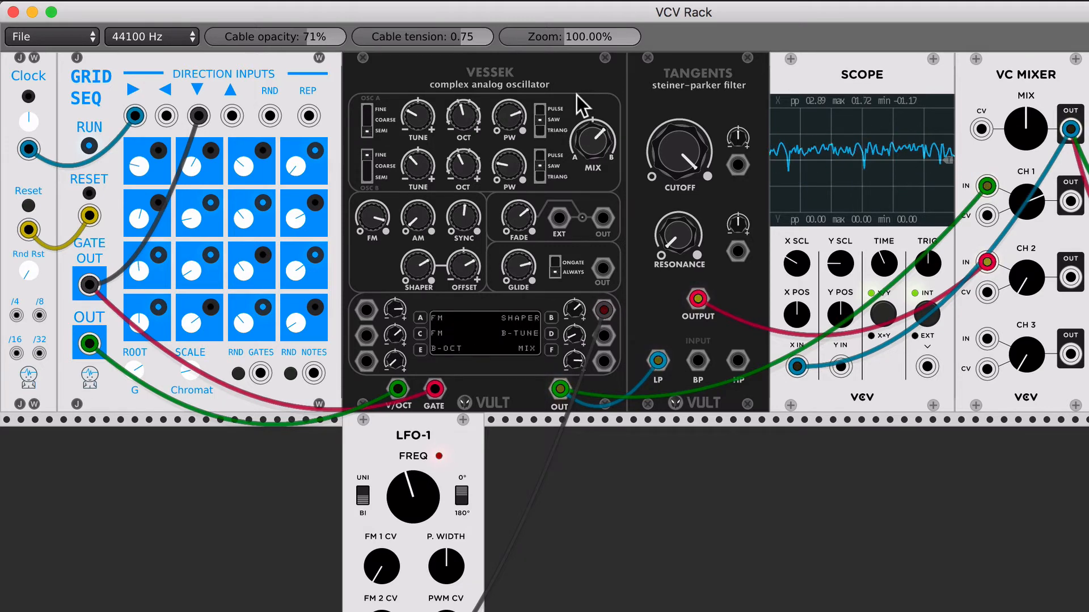
{"action": "key", "text": "ctrl+r"}
{"action": "key", "text": "ctrl+r"}
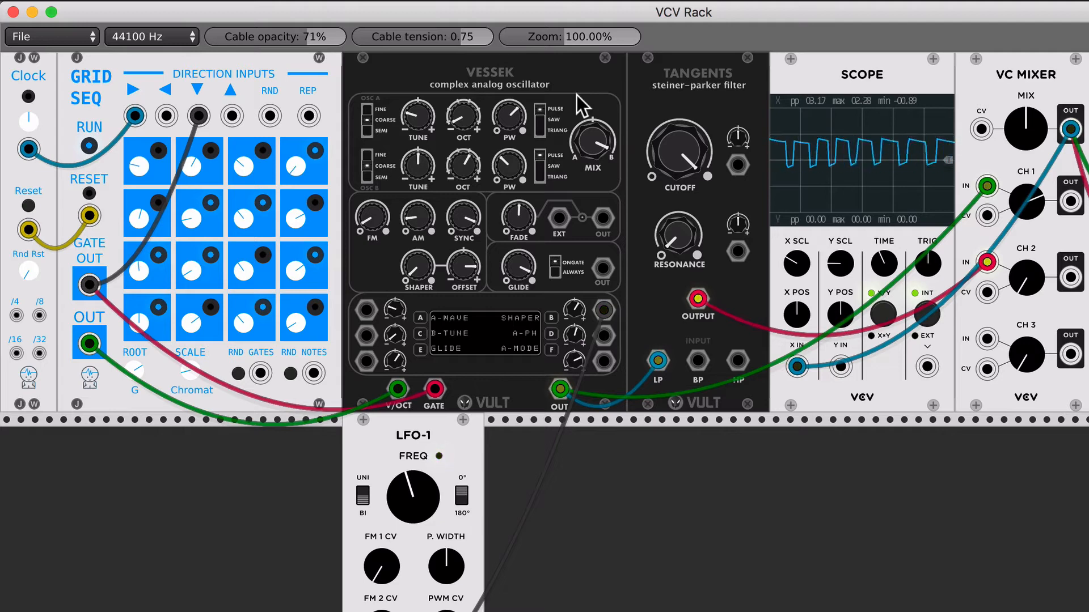
{"action": "key", "text": "ctrl+r"}
{"action": "key", "text": "ctrl+r"}
{"action": "key", "text": "ctrl+r"}
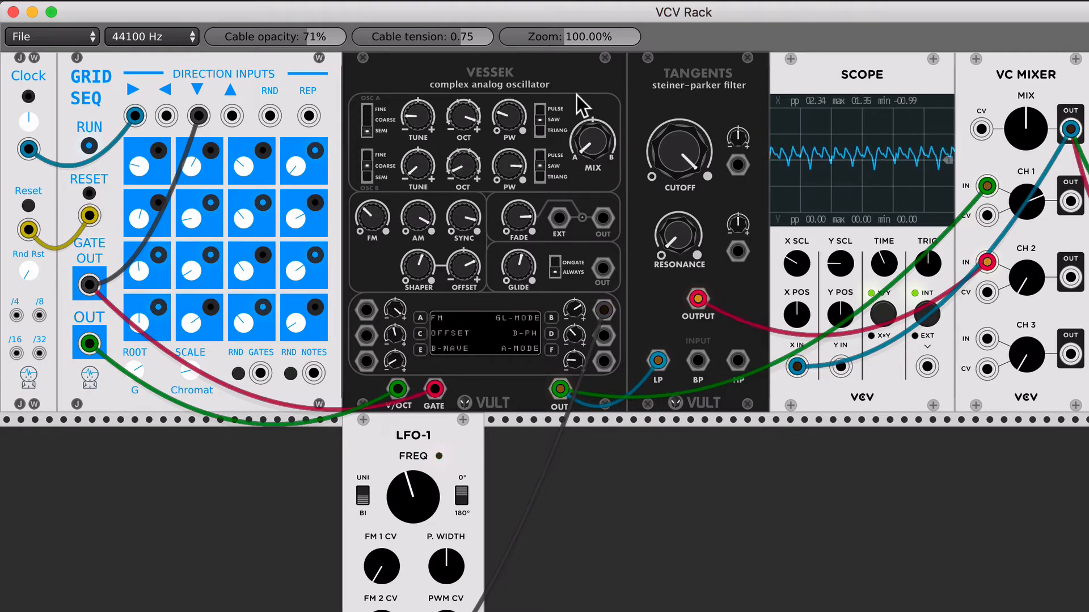
{"action": "key", "text": "ctrl+r"}
{"action": "key", "text": "ctrl+r"}
{"action": "key", "text": "ctrl+r"}
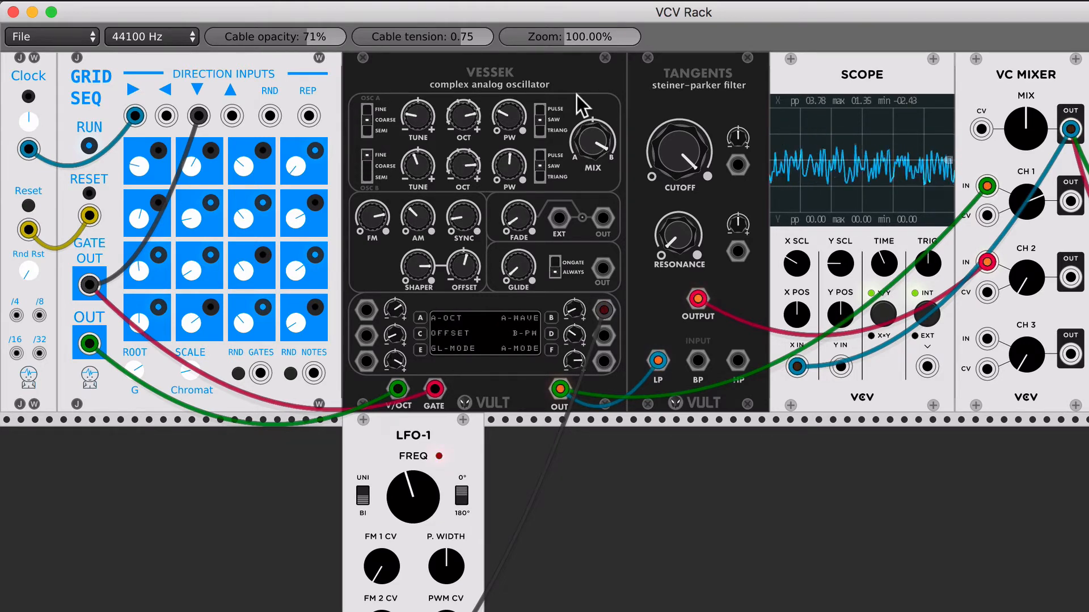
{"action": "key", "text": "ctrl+r"}
{"action": "key", "text": "ctrl+r"}
{"action": "key", "text": "ctrl+r"}
{"action": "key", "text": "ctrl+r"}
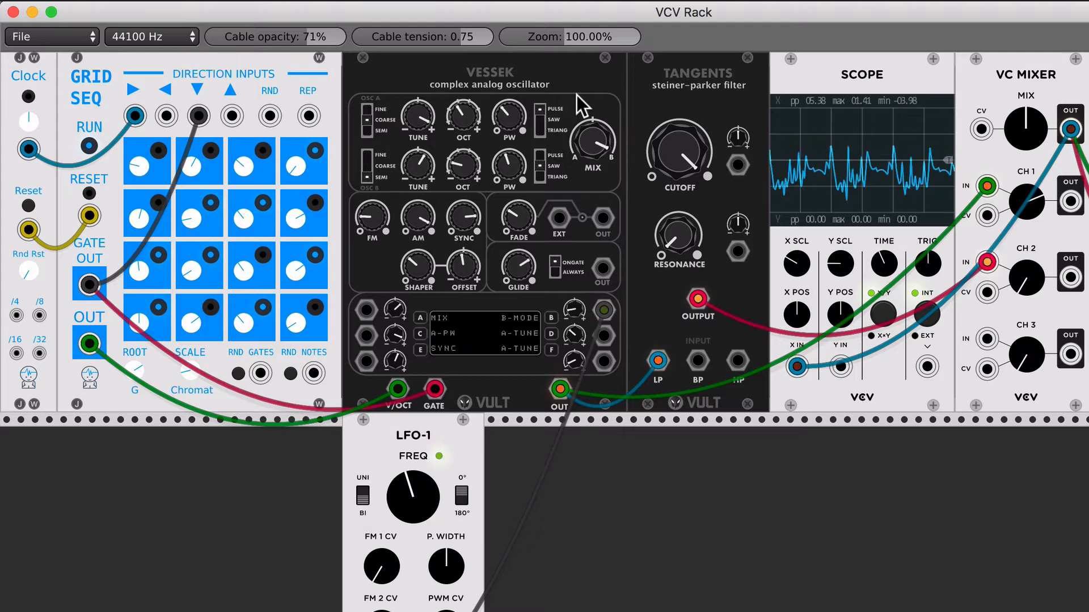
{"action": "key", "text": "ctrl+r"}
{"action": "key", "text": "ctrl+r"}
{"action": "key", "text": "ctrl+r"}
{"action": "key", "text": "ctrl+r"}
{"action": "key", "text": "ctrl+r"}
{"action": "key", "text": "ctrl+r"}
{"action": "key", "text": "ctrl+r"}
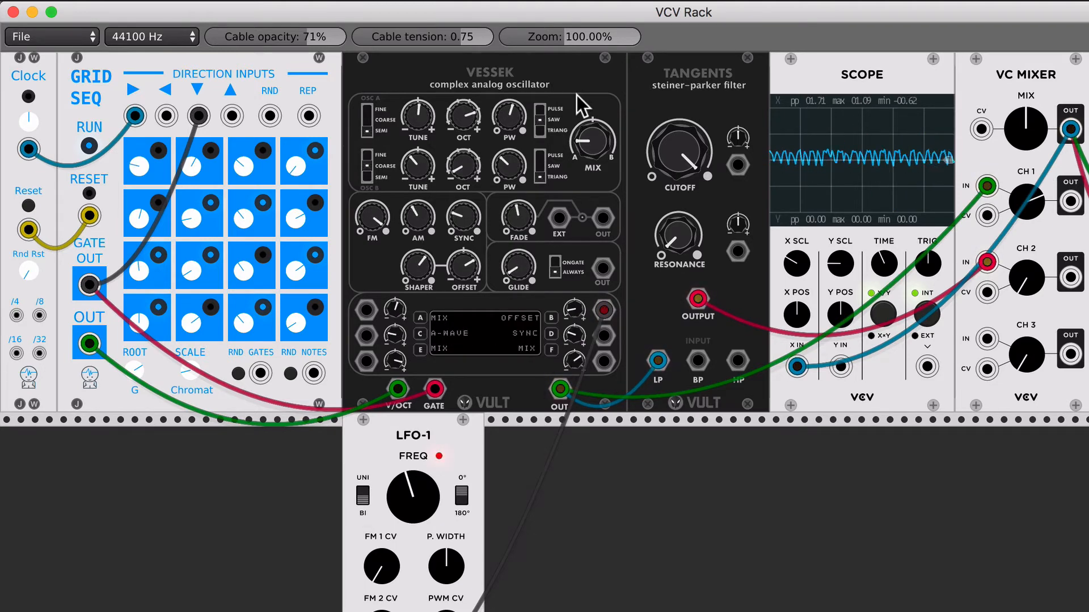
{"action": "key", "text": "ctrl+r"}
{"action": "key", "text": "ctrl+r"}
{"action": "key", "text": "ctrl+r"}
{"action": "key", "text": "ctrl+r"}
{"action": "key", "text": "ctrl+r"}
{"action": "key", "text": "ctrl+r"}
{"action": "key", "text": "ctrl+r"}
{"action": "key", "text": "ctrl+r"}
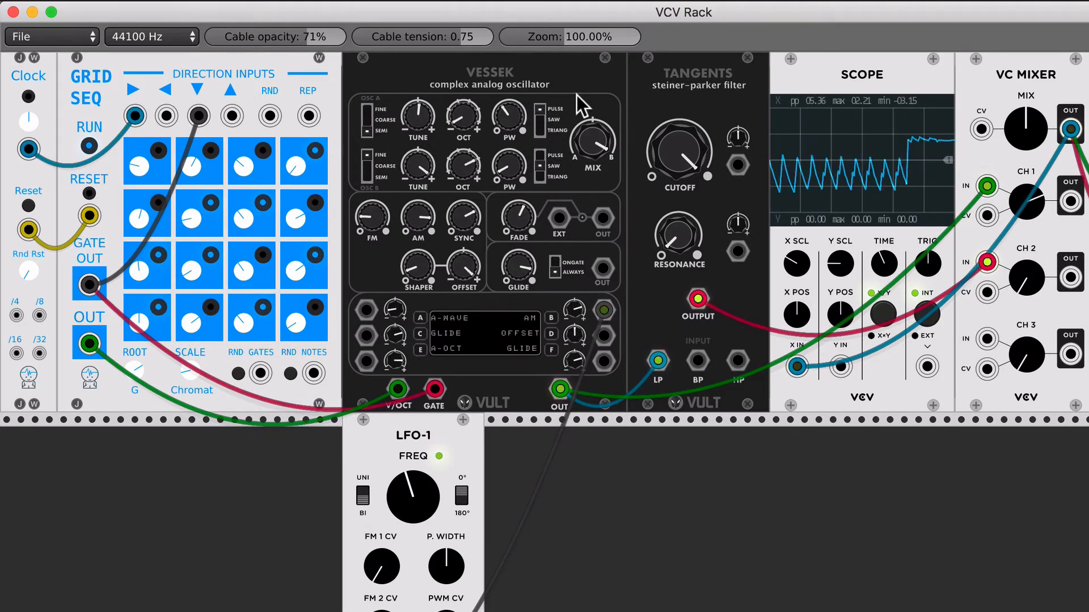
{"action": "key", "text": "ctrl+r"}
{"action": "key", "text": "ctrl+r"}
{"action": "key", "text": "ctrl+r"}
{"action": "key", "text": "ctrl+r"}
{"action": "key", "text": "ctrl+r"}
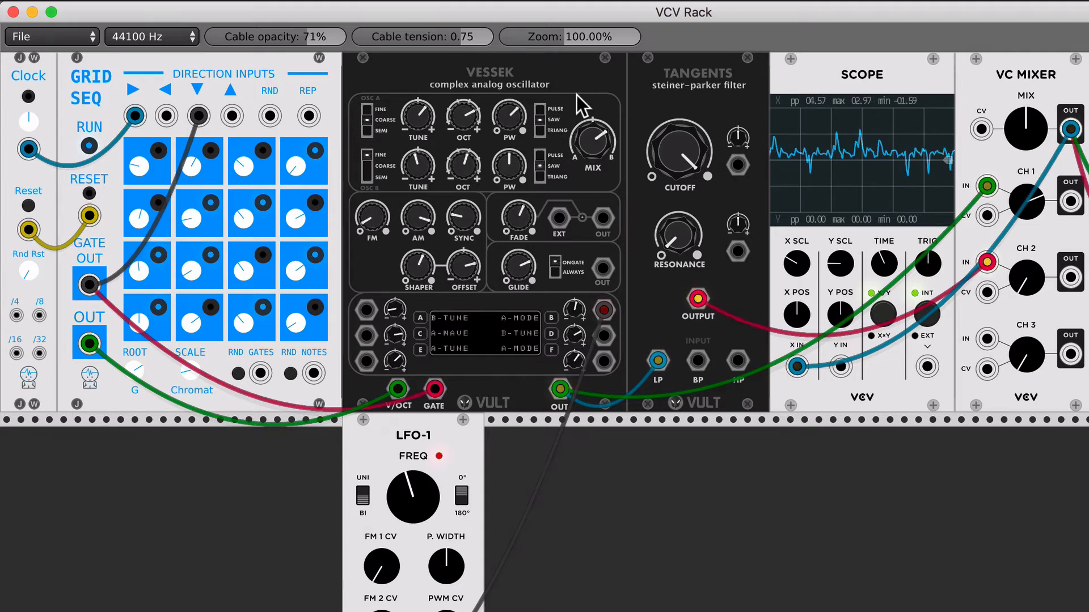
{"action": "key", "text": "ctrl+r"}
{"action": "key", "text": "ctrl+r"}
{"action": "key", "text": "ctrl+r"}
{"action": "key", "text": "ctrl+r"}
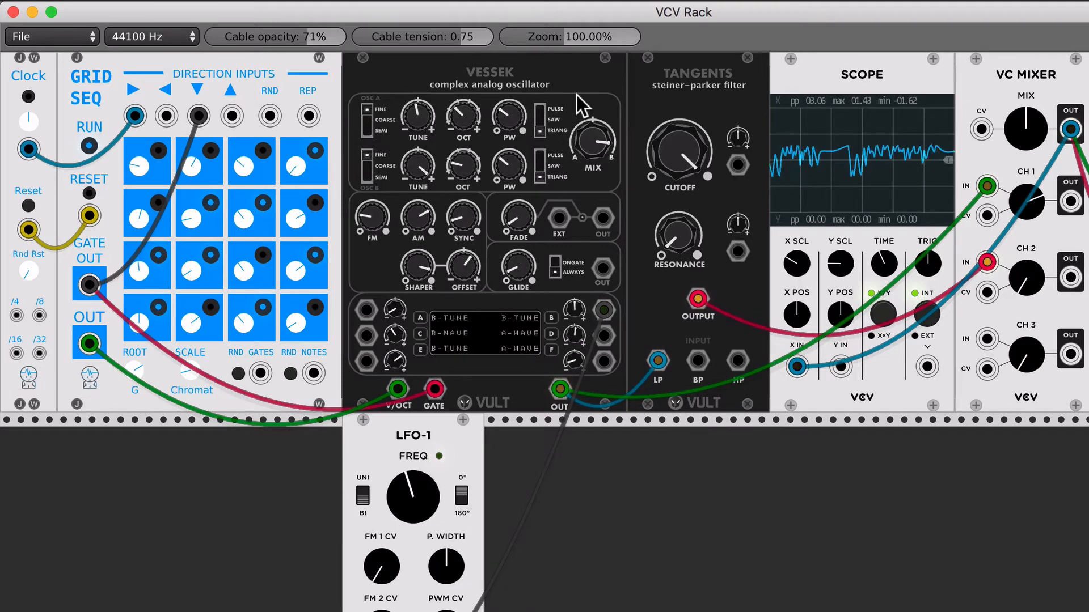
Reset the Vessek module to its default settings, detune oscillator B slightly and start the clock.
{"action": "key", "text": "ctrl+r"}
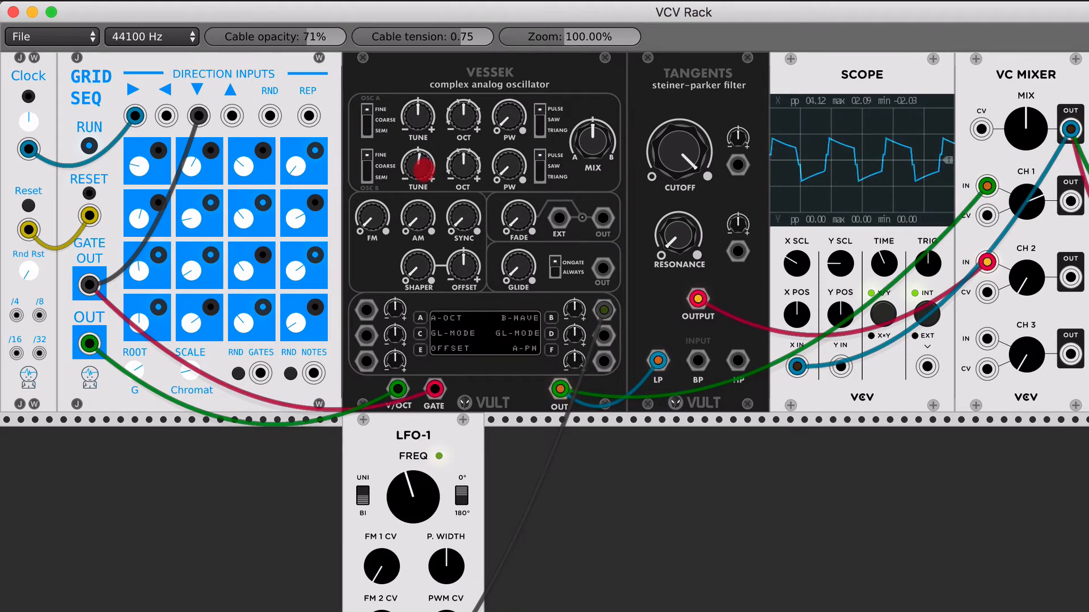
{"action": "left_click_drag", "start_coordinate": [424, 169], "coordinate": [424, 167]}
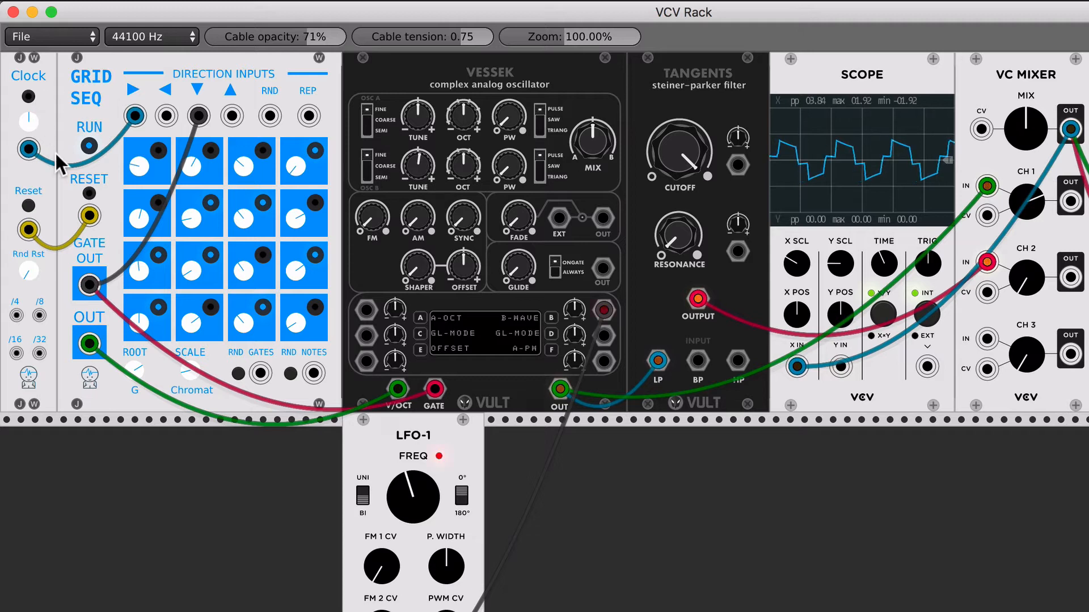
{"action": "left_click", "coordinate": [28, 98]}
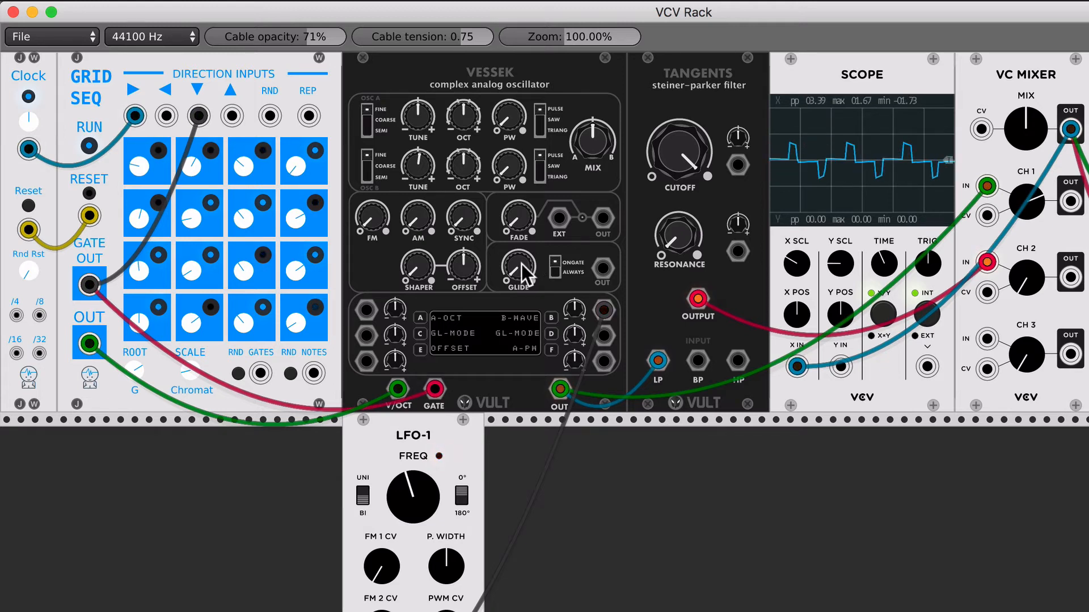
Compare the glide's ALWAYS and ONGATE modes at varying amounts, finishing on ONGATE with glide at about a quarter.
{"action": "mouse_move", "coordinate": [522, 264]}
{"action": "left_mouse_down"}
{"action": "mouse_move", "coordinate": [522, 275]}
{"action": "mouse_move", "coordinate": [522, 259]}
{"action": "left_mouse_up"}
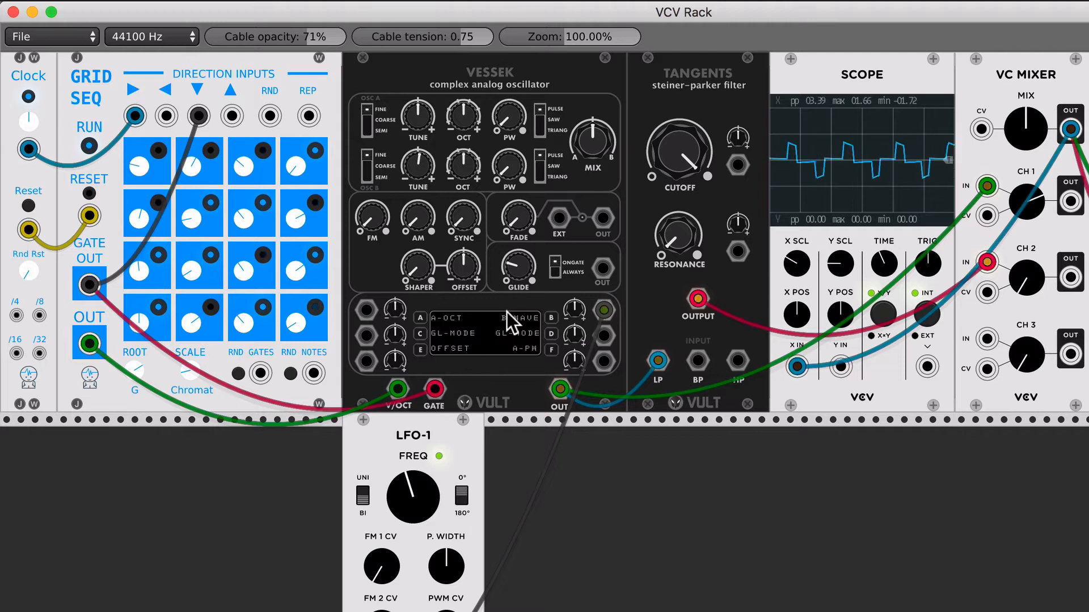
{"action": "left_click", "coordinate": [559, 272]}
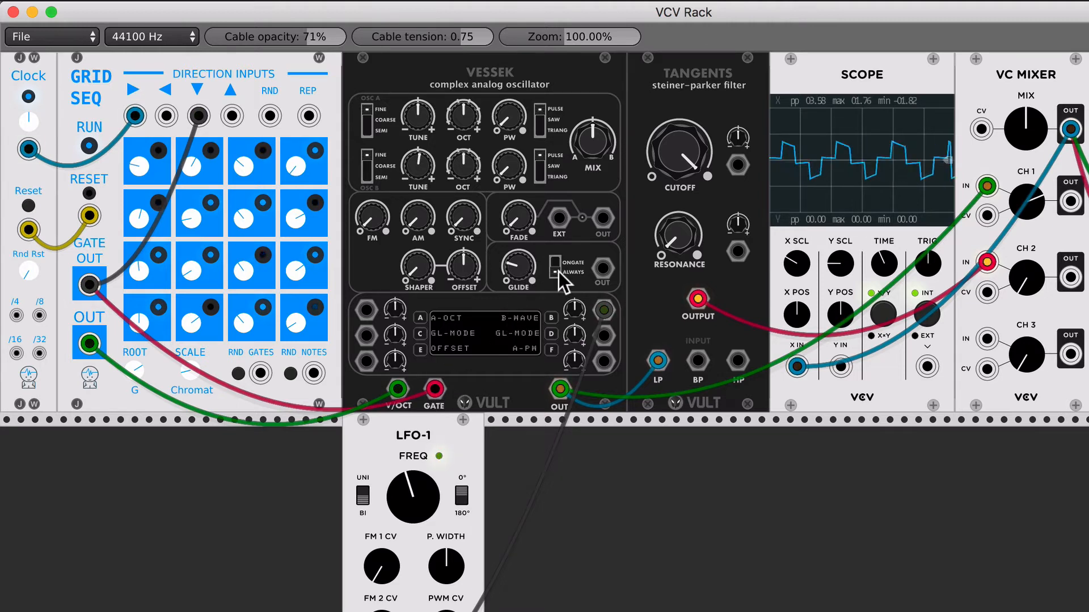
{"action": "left_click_drag", "start_coordinate": [509, 267], "coordinate": [512, 268]}
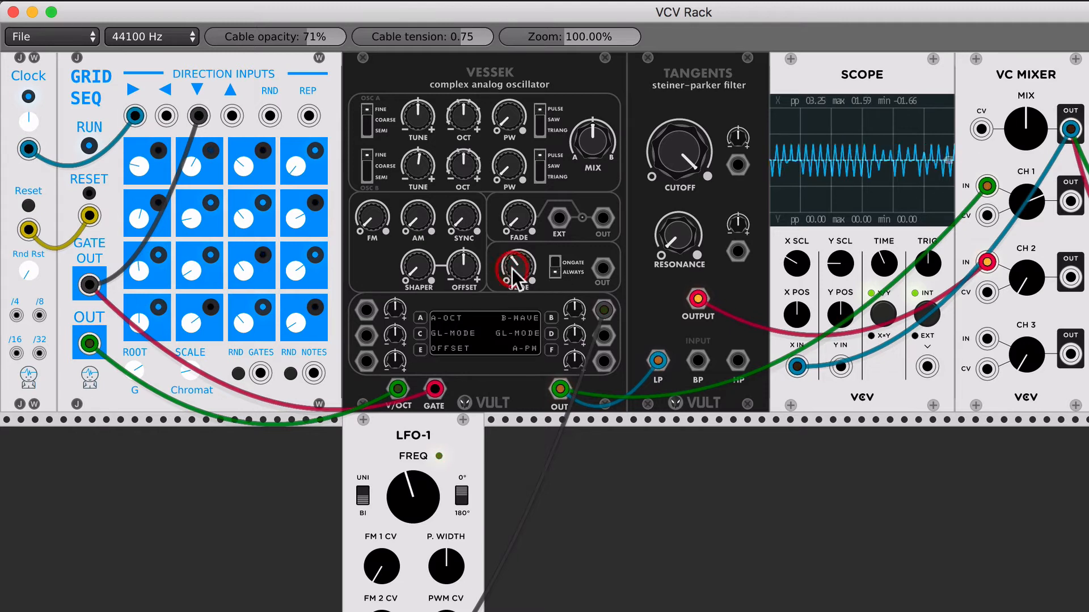
{"action": "left_click", "coordinate": [559, 262]}
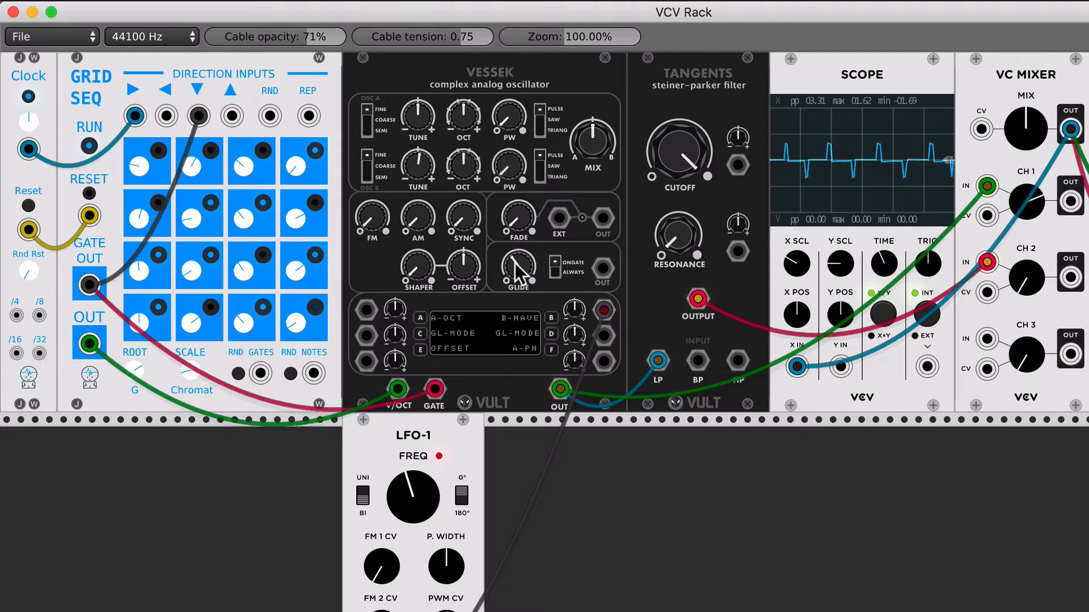
{"action": "mouse_move", "coordinate": [515, 263]}
{"action": "left_mouse_down"}
{"action": "mouse_move", "coordinate": [515, 276]}
{"action": "mouse_move", "coordinate": [516, 240]}
{"action": "mouse_move", "coordinate": [517, 278]}
{"action": "left_mouse_up"}
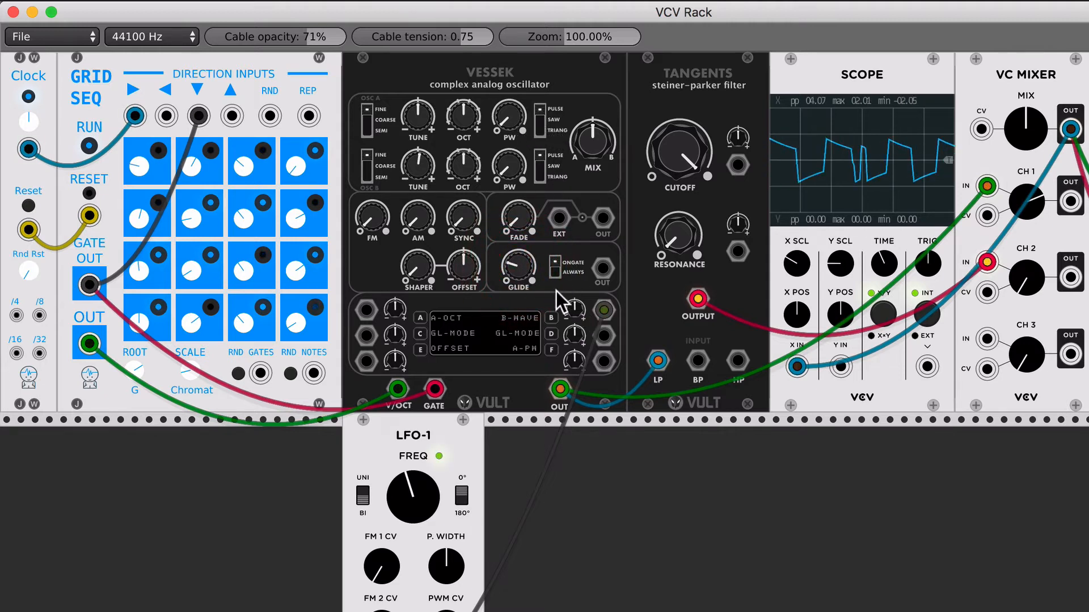
Assign modulation slot B to oscillator A's pulse width and raise the slot's amount to about three quarters.
{"action": "left_click", "coordinate": [552, 318]}
{"action": "left_click", "coordinate": [510, 118]}
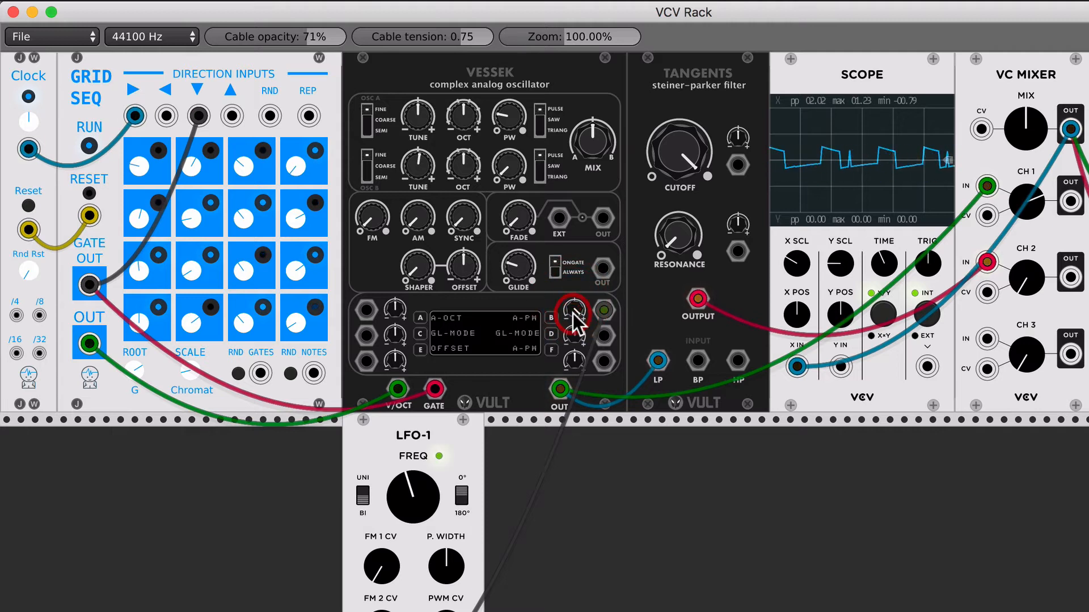
{"action": "left_click_drag", "start_coordinate": [572, 314], "coordinate": [573, 312]}
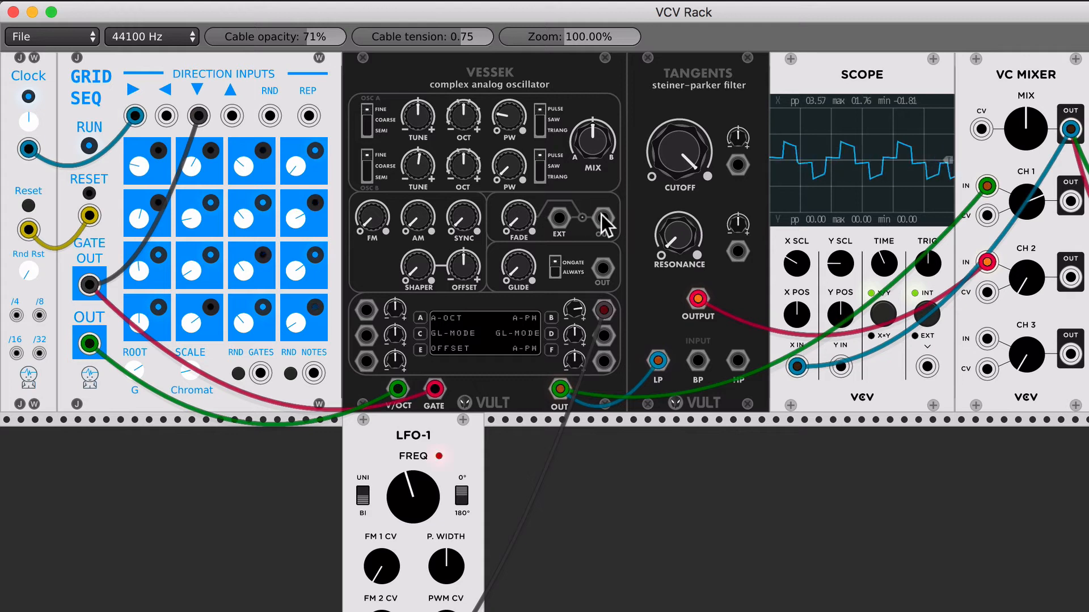
Patch the fade output to the scope's Y input, slow the scope's time setting and raise fade to about a quarter.
{"action": "mouse_move", "coordinate": [602, 218]}
{"action": "left_mouse_down"}
{"action": "mouse_move", "coordinate": [770, 339]}
{"action": "mouse_move", "coordinate": [841, 367]}
{"action": "left_mouse_up"}
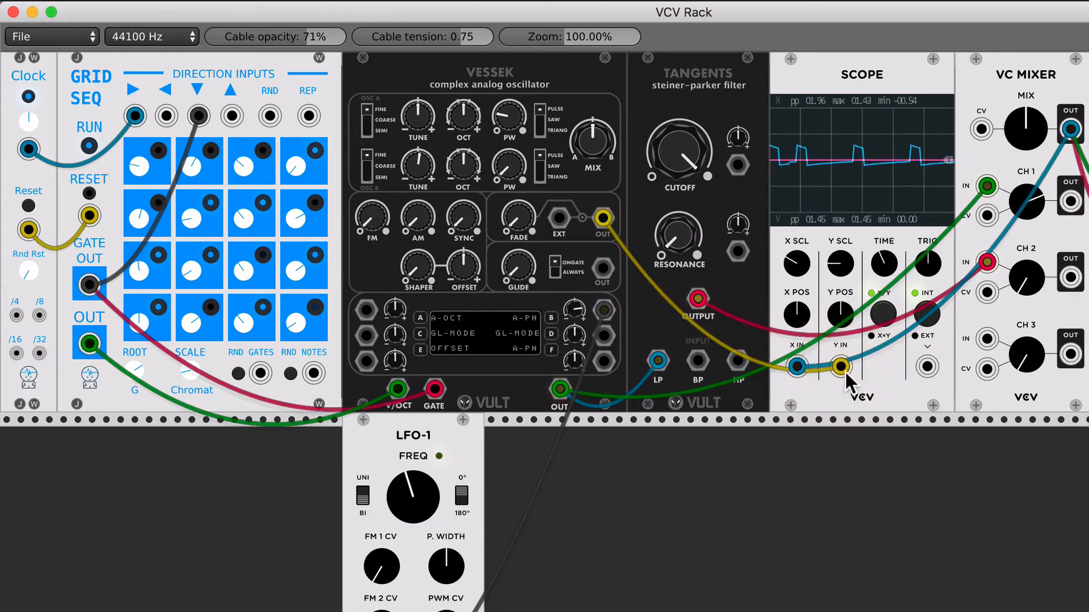
{"action": "left_click_drag", "start_coordinate": [889, 259], "coordinate": [894, 256]}
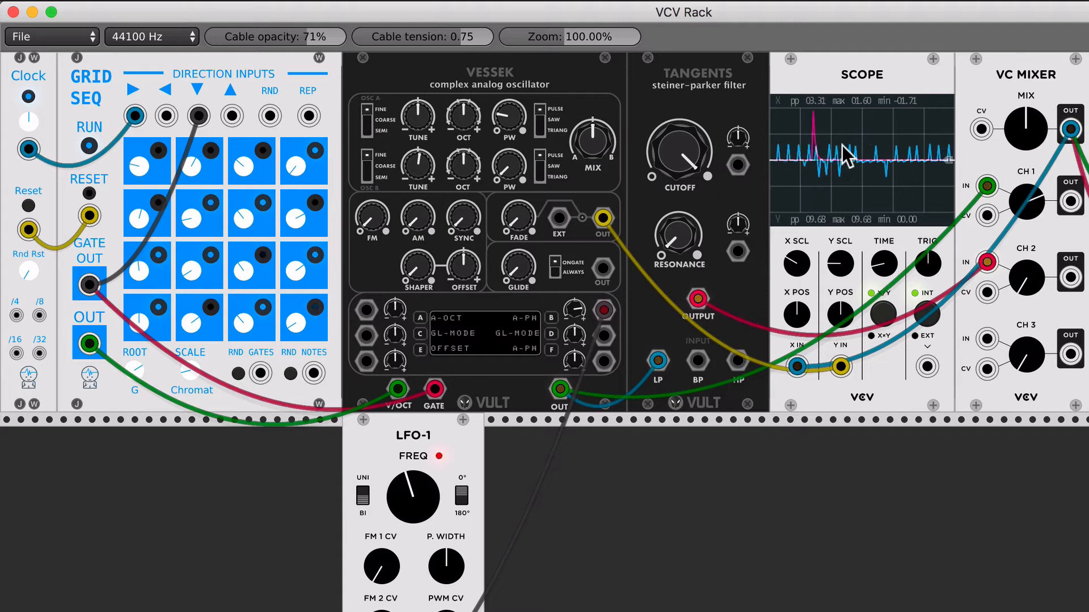
{"action": "mouse_move", "coordinate": [518, 220]}
{"action": "left_mouse_down"}
{"action": "mouse_move", "coordinate": [518, 197]}
{"action": "mouse_move", "coordinate": [518, 219]}
{"action": "left_mouse_up"}
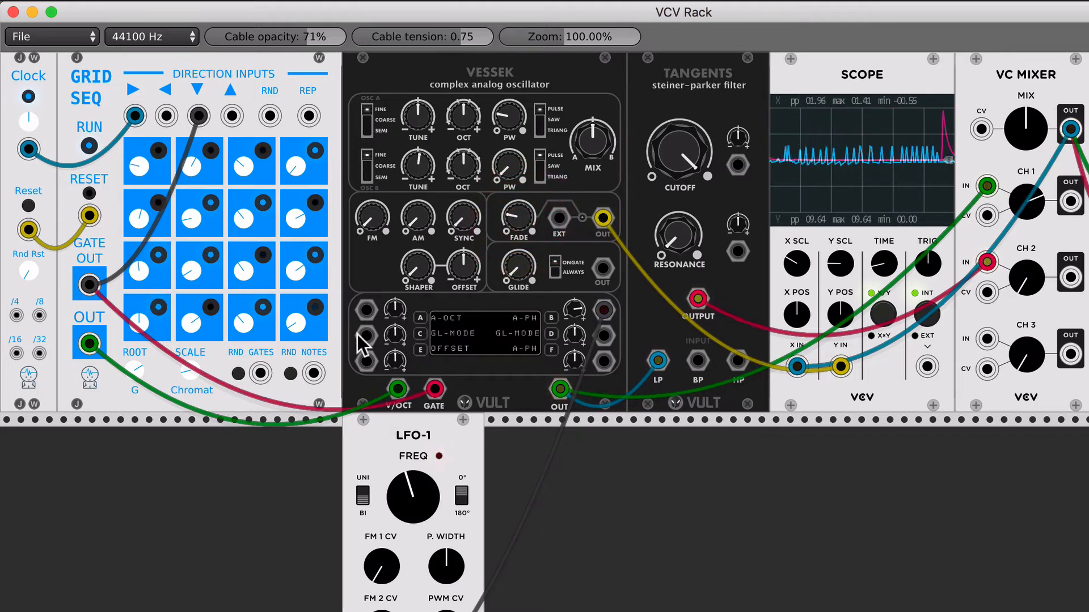
Stop the clock and repatch the fade output from the scope's Y input to modulation slot D's input.
{"action": "left_click", "coordinate": [28, 97]}
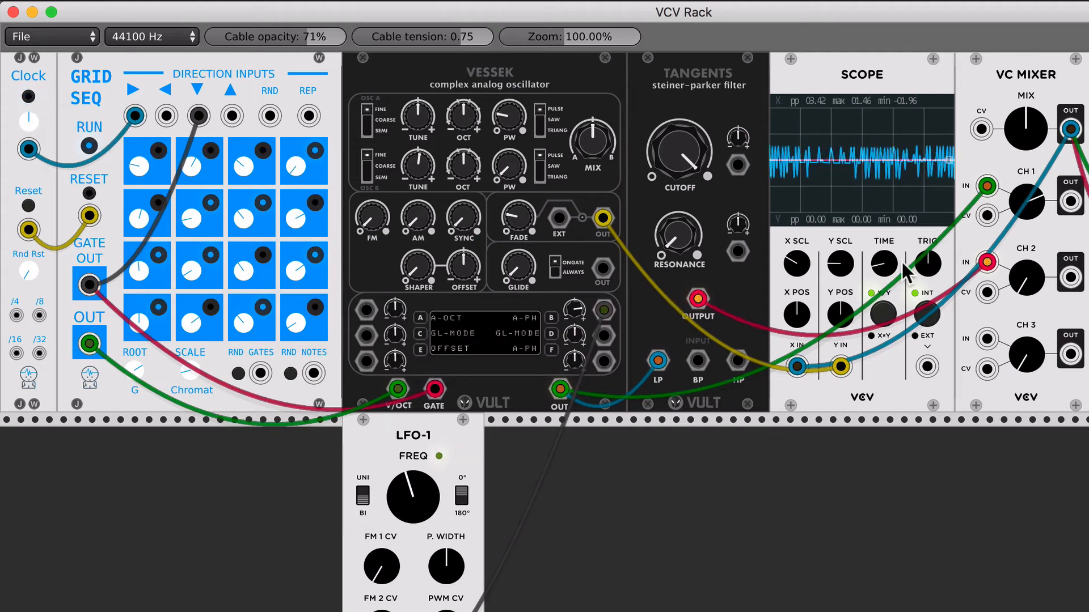
{"action": "left_click_drag", "start_coordinate": [838, 369], "coordinate": [809, 528]}
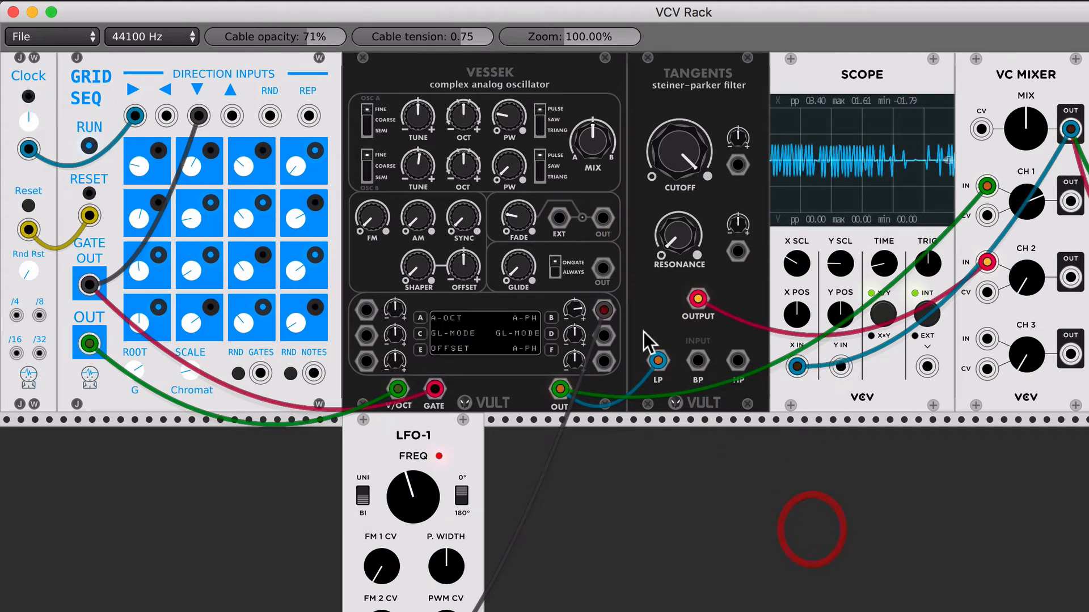
{"action": "left_click_drag", "start_coordinate": [603, 219], "coordinate": [608, 338]}
Assign slot D to FM, raise its modulation amount and restart the clock.
{"action": "left_click", "coordinate": [552, 333]}
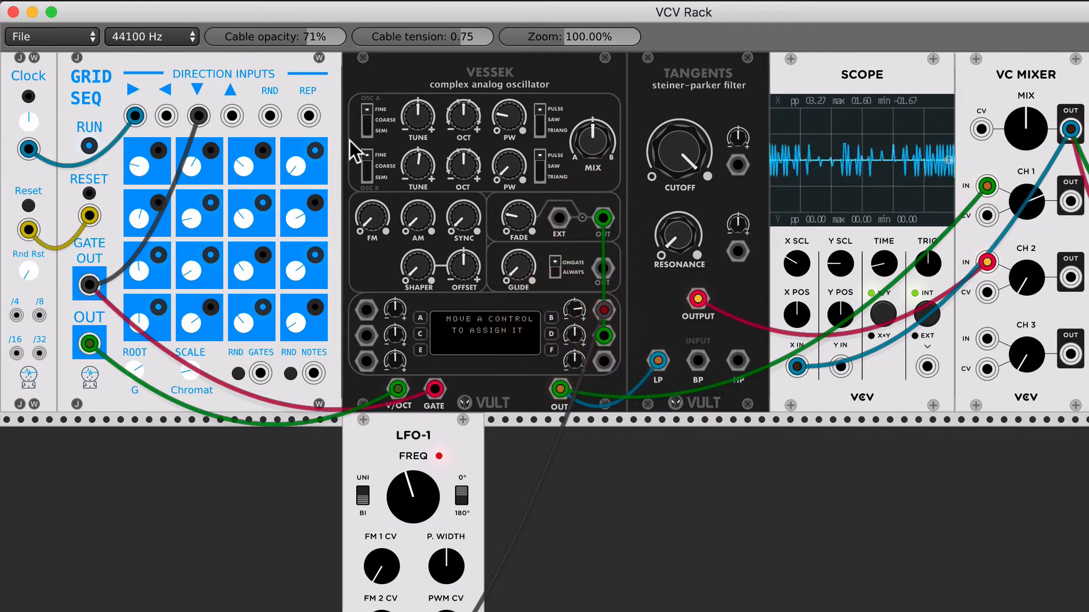
{"action": "left_click_drag", "start_coordinate": [379, 227], "coordinate": [376, 223]}
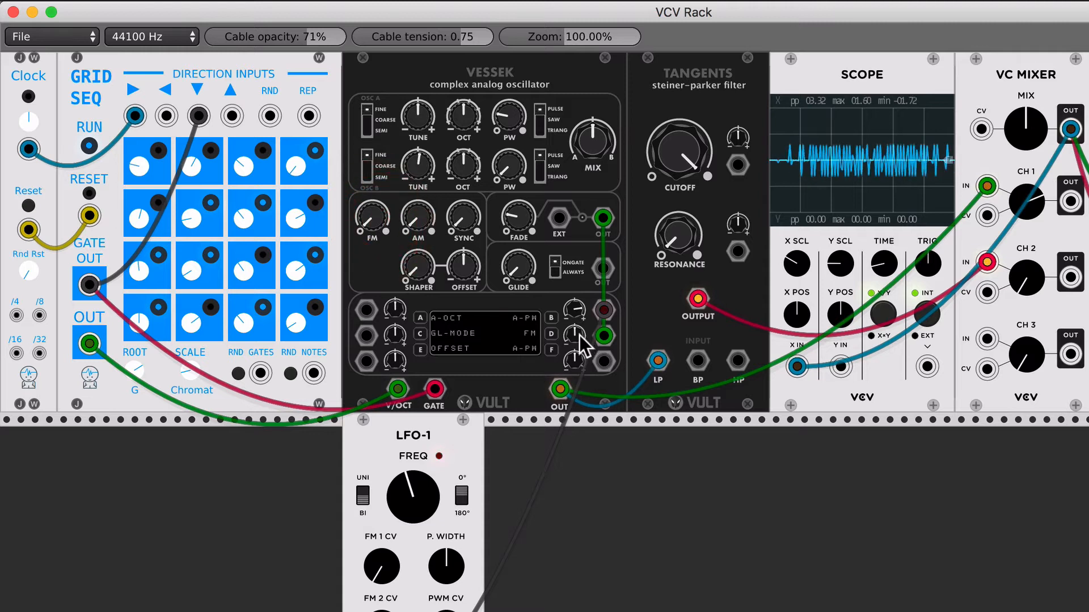
{"action": "left_click_drag", "start_coordinate": [576, 336], "coordinate": [578, 334]}
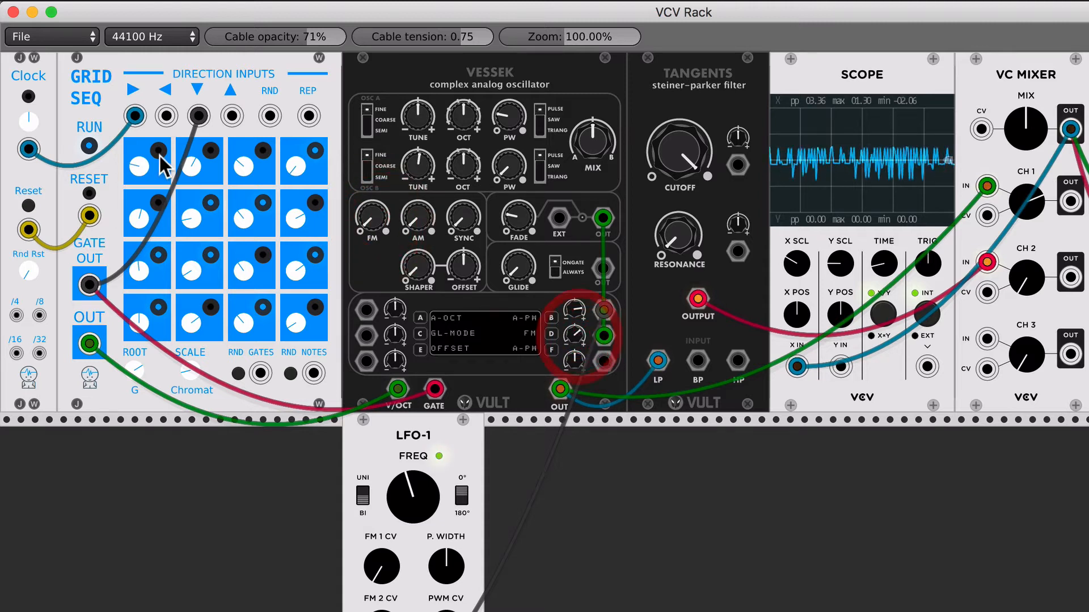
{"action": "left_click", "coordinate": [28, 95]}
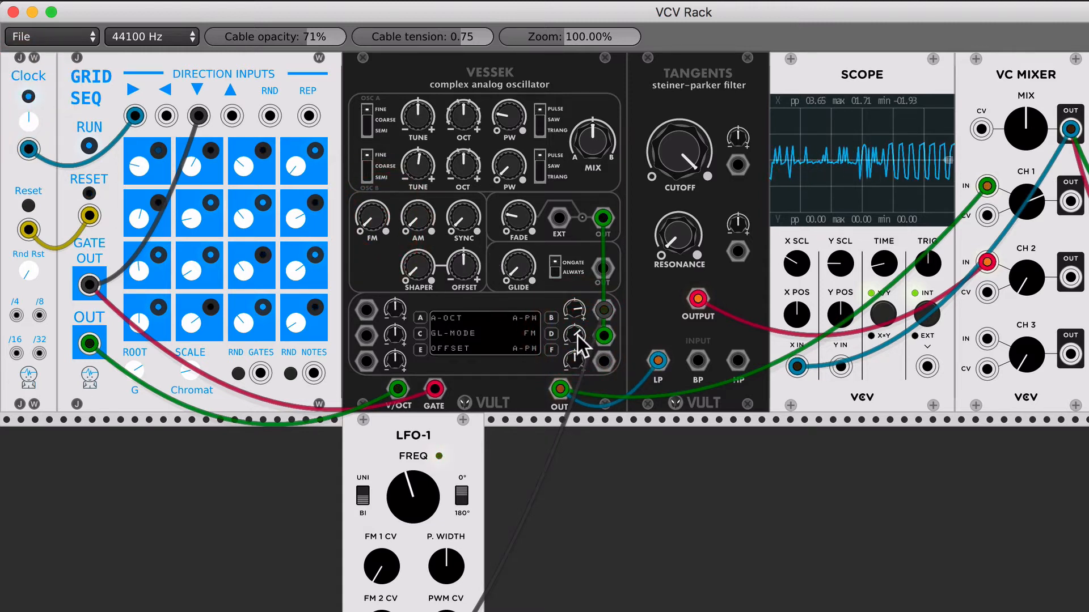
Turn slot D's modulation amount up to maximum and try shorter and longer fade times on the FM.
{"action": "left_click_drag", "start_coordinate": [519, 216], "coordinate": [518, 214]}
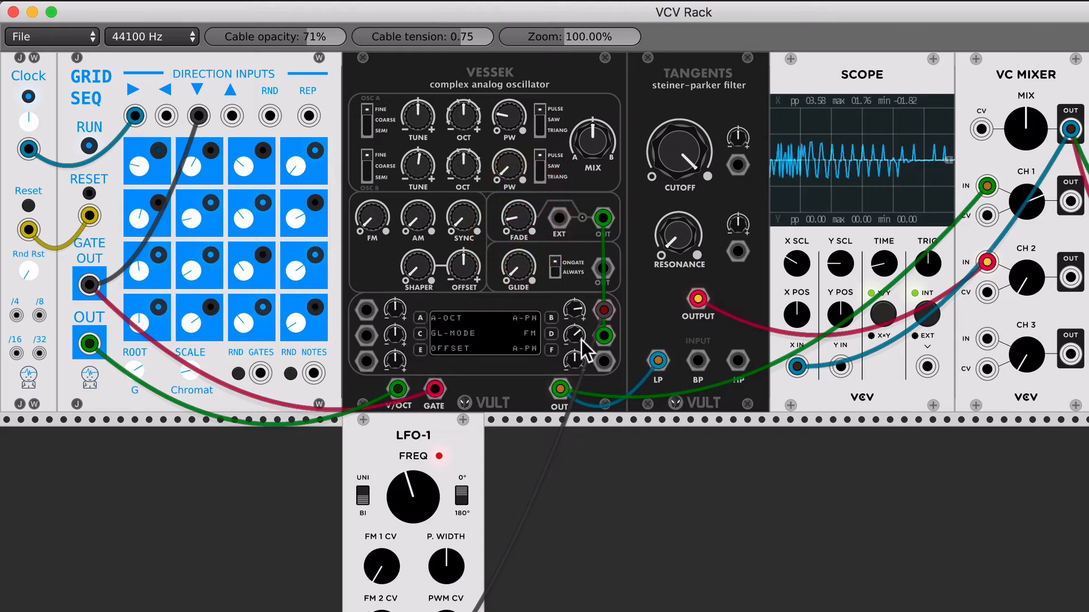
{"action": "left_click_drag", "start_coordinate": [578, 338], "coordinate": [579, 338]}
{"action": "left_click_drag", "start_coordinate": [518, 217], "coordinate": [522, 217]}
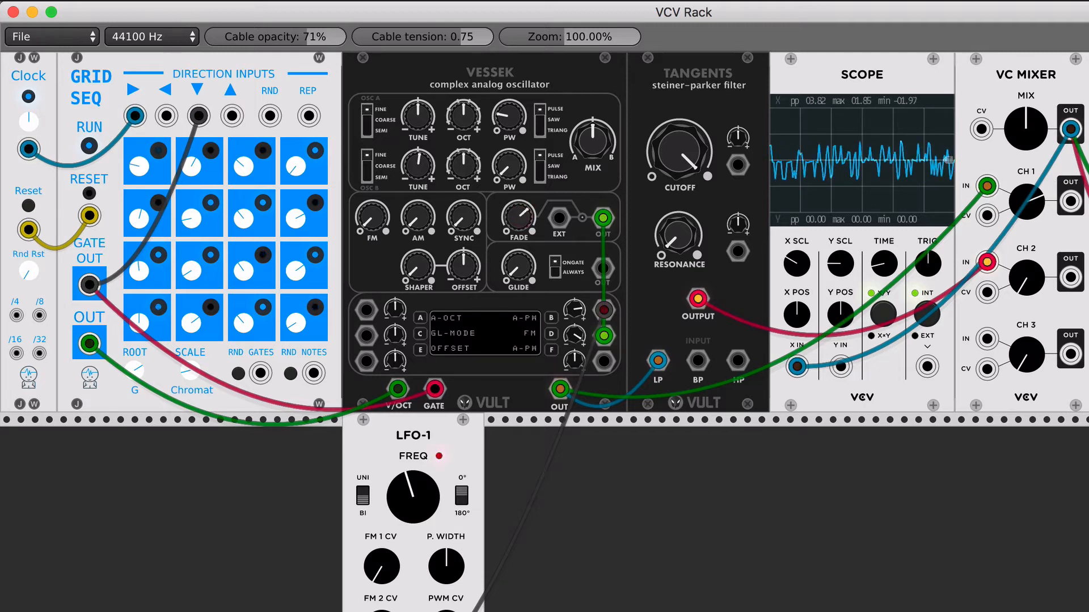
{"action": "left_click_drag", "start_coordinate": [517, 216], "coordinate": [518, 218]}
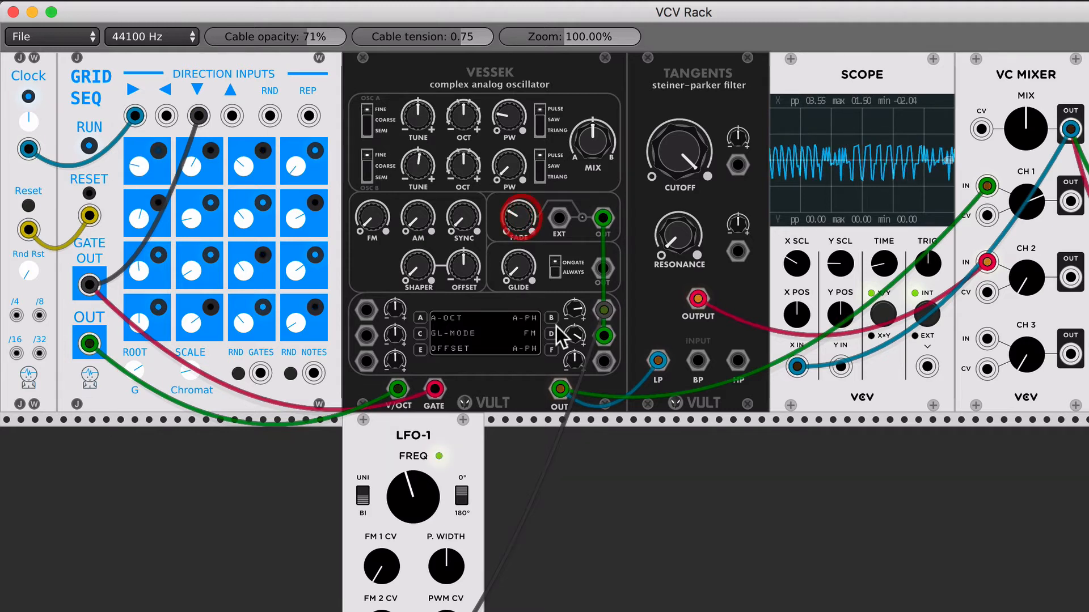
Reassign slot D to the shaper and raise oscillator A's octave.
{"action": "left_click", "coordinate": [552, 335]}
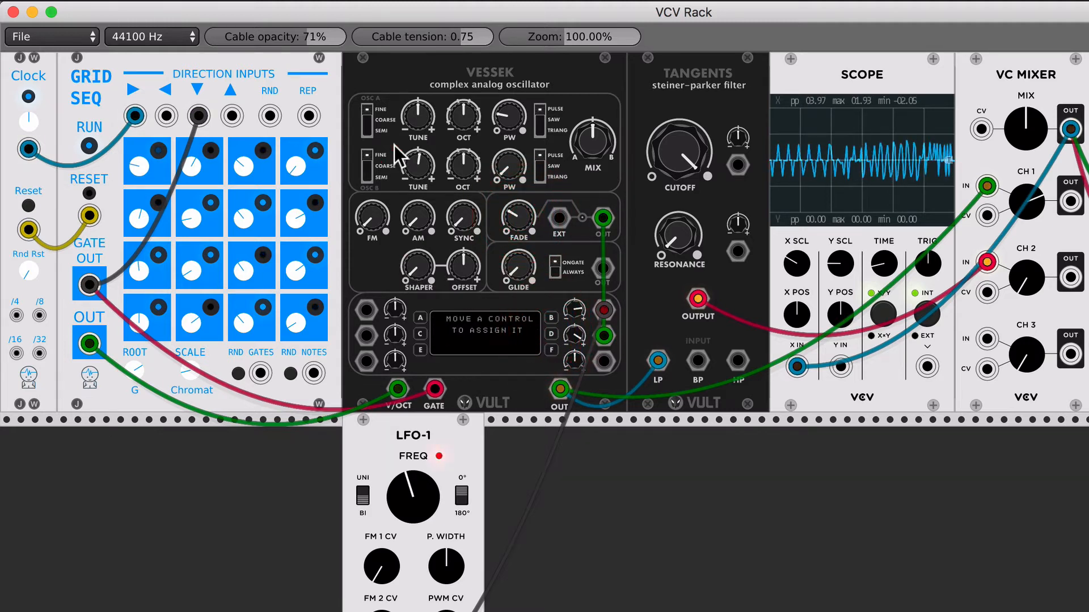
{"action": "left_click_drag", "start_coordinate": [419, 276], "coordinate": [419, 280]}
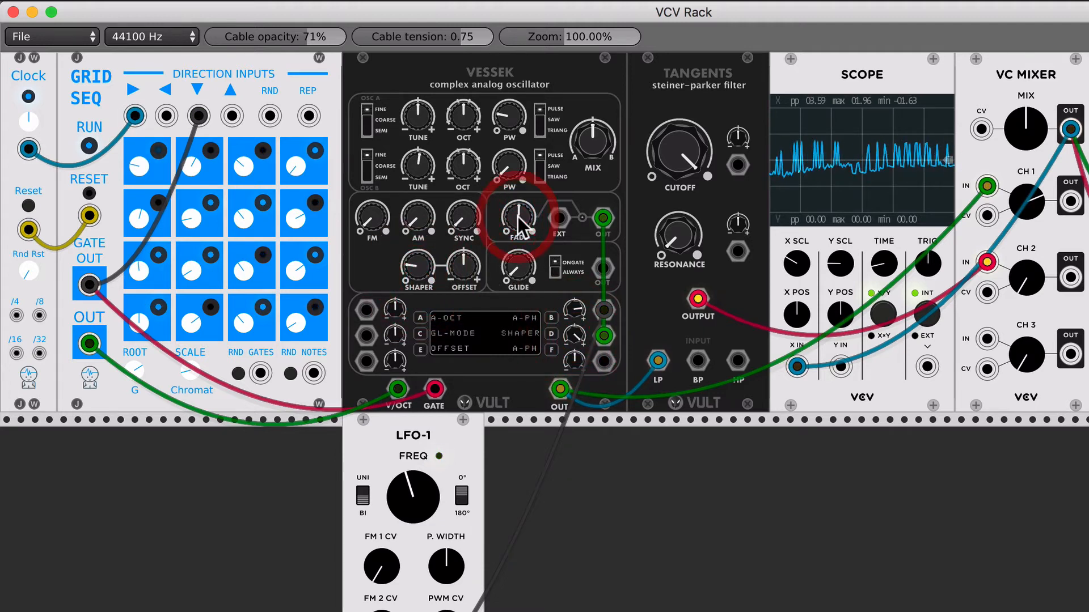
{"action": "left_click_drag", "start_coordinate": [466, 165], "coordinate": [467, 114]}
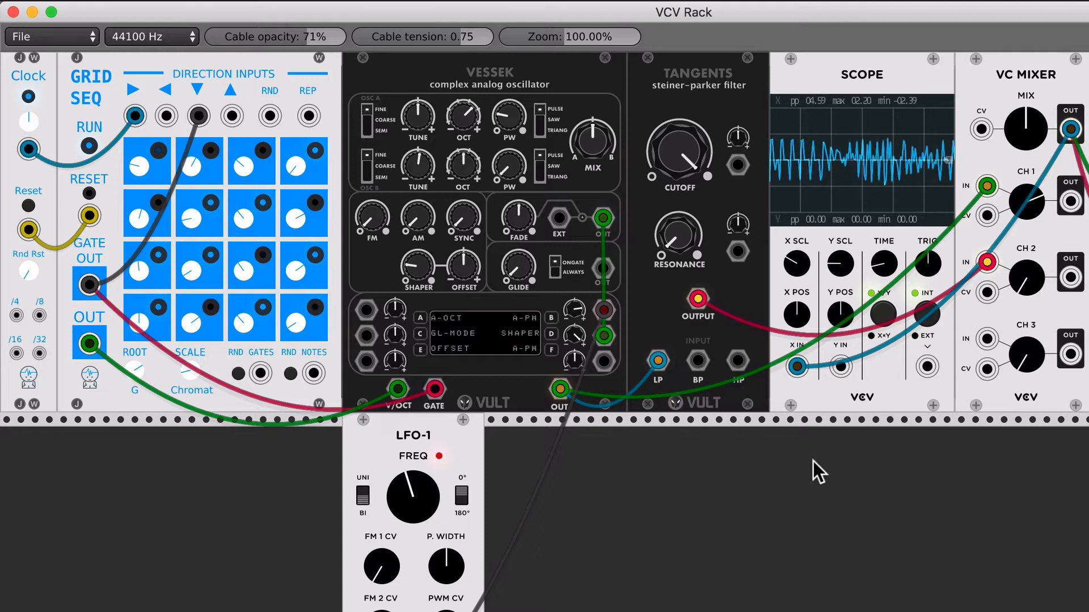
Unplug the scope's X input and the fade output, and turn mixer channel 1 down to zero.
{"action": "mouse_move", "coordinate": [800, 362]}
{"action": "left_mouse_down"}
{"action": "mouse_move", "coordinate": [901, 530]}
{"action": "mouse_move", "coordinate": [924, 539]}
{"action": "left_mouse_up"}
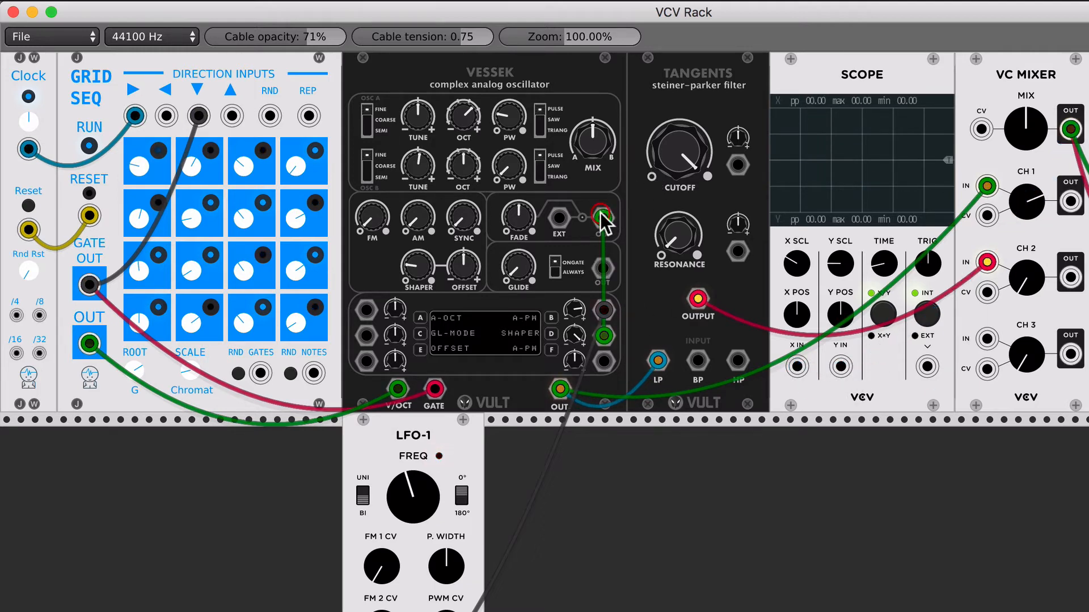
{"action": "left_click_drag", "start_coordinate": [1023, 196], "coordinate": [1023, 363]}
{"action": "left_click_drag", "start_coordinate": [607, 216], "coordinate": [765, 516]}
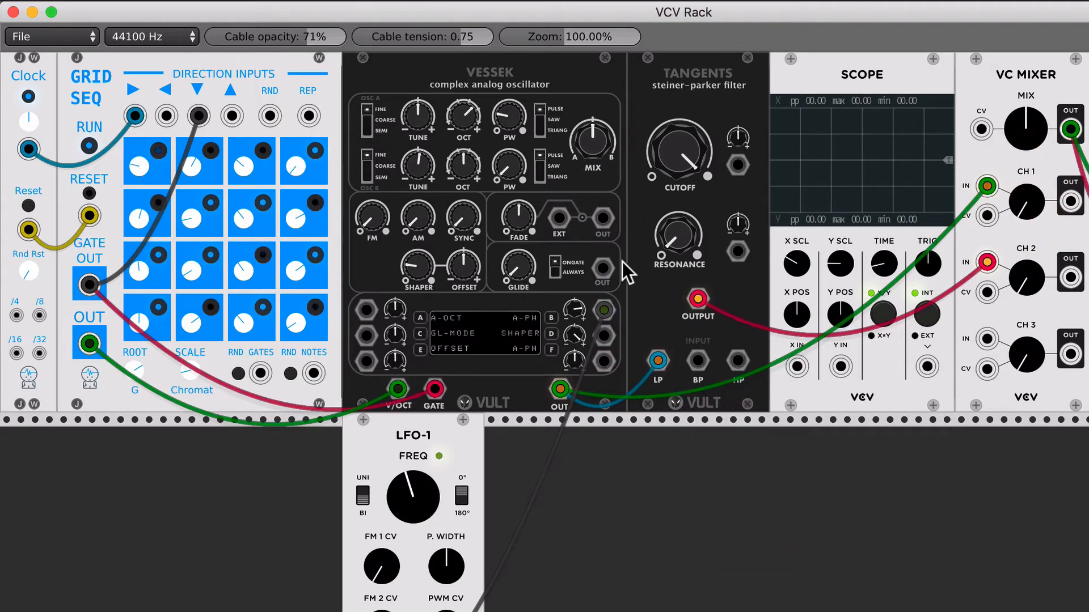
Patch the fade output to the scope's X input and reduce the scope's X scale and time settings.
{"action": "left_click_drag", "start_coordinate": [603, 217], "coordinate": [796, 366]}
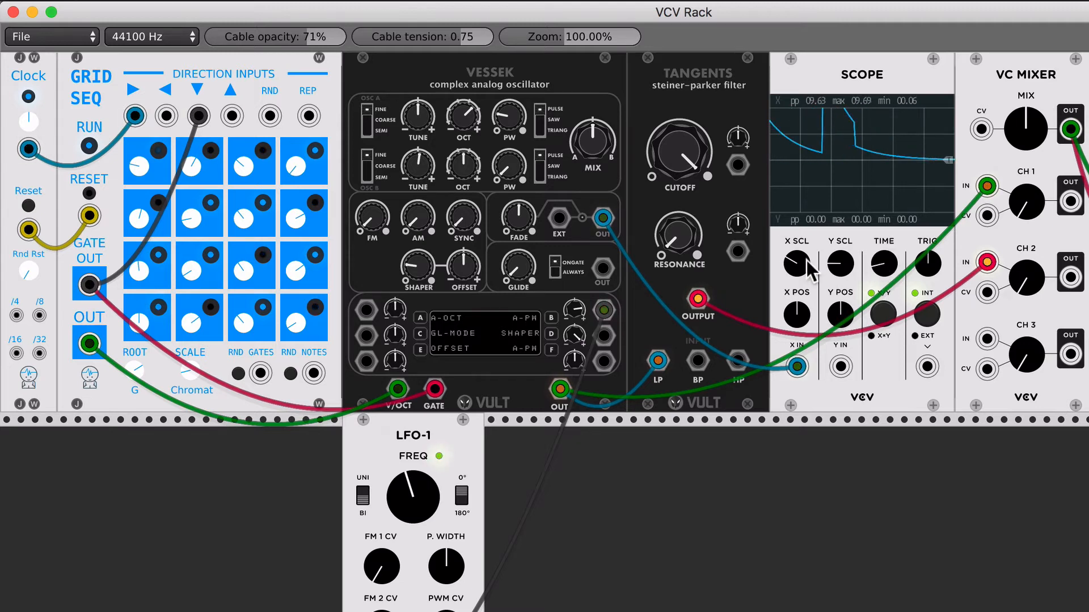
{"action": "left_click_drag", "start_coordinate": [807, 261], "coordinate": [807, 285]}
{"action": "left_click_drag", "start_coordinate": [888, 262], "coordinate": [892, 260]}
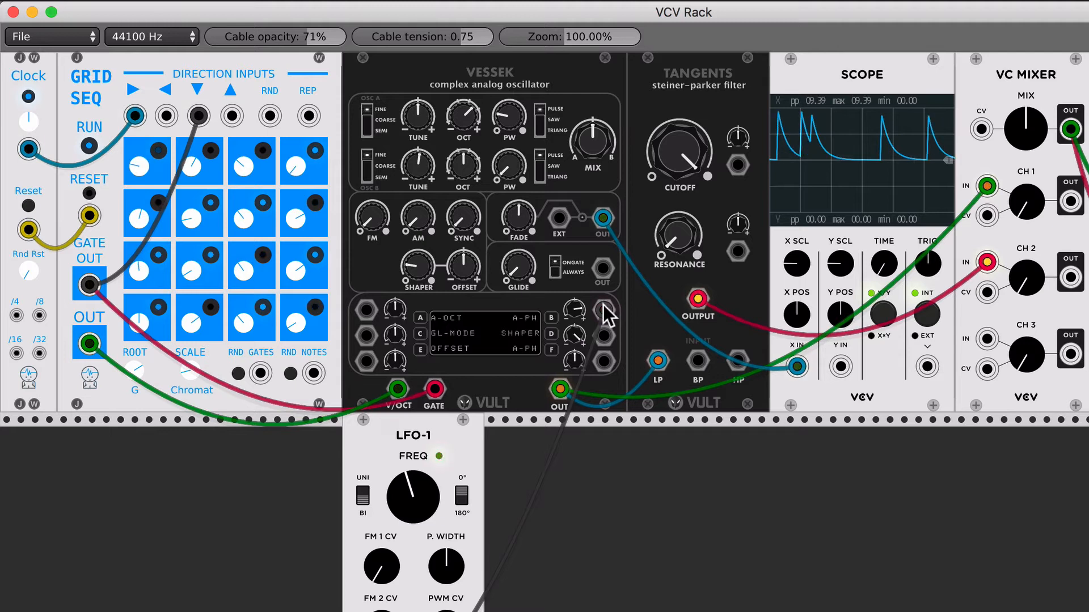
Move the LFO-1 cable from slot B to the fade's EXT input and raise the LFO-1 frequency to about three quarters.
{"action": "left_click_drag", "start_coordinate": [603, 304], "coordinate": [561, 213]}
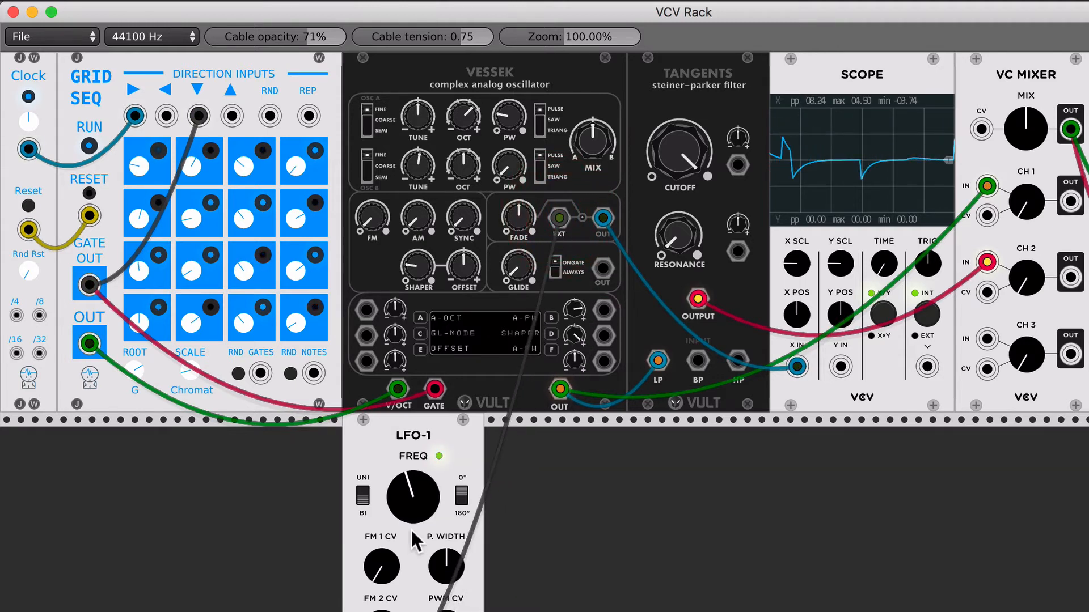
{"action": "left_click_drag", "start_coordinate": [411, 528], "coordinate": [411, 442]}
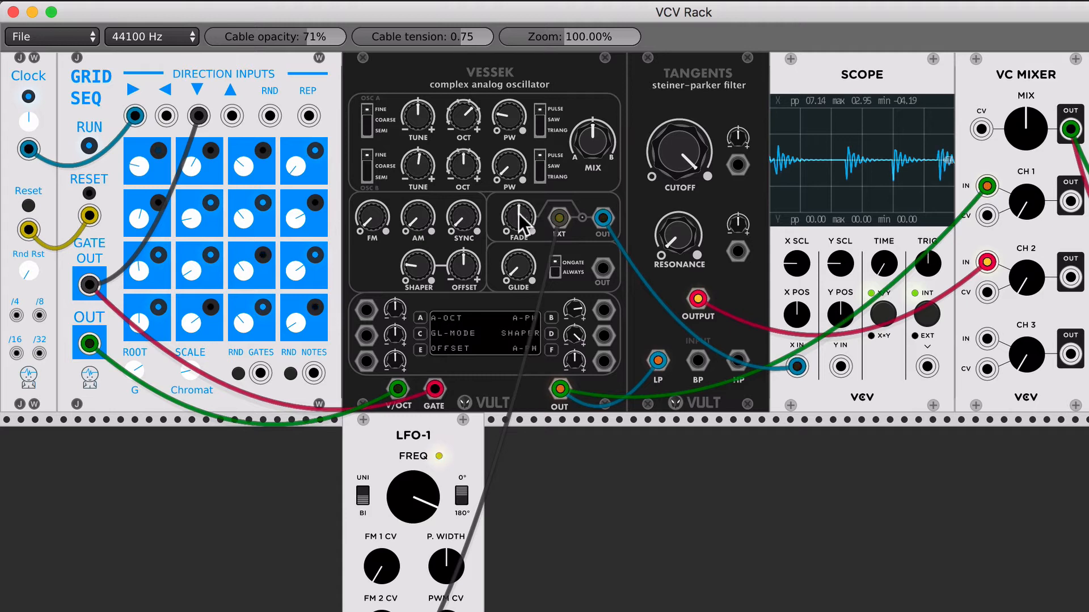
{"action": "left_click_drag", "start_coordinate": [429, 492], "coordinate": [429, 496]}
Repatch the fade output from the scope to slot B, and assign slot B to oscillator A's tune with the SEMI range.
{"action": "left_click_drag", "start_coordinate": [792, 367], "coordinate": [738, 484]}
{"action": "left_click_drag", "start_coordinate": [604, 218], "coordinate": [602, 307]}
{"action": "left_click", "coordinate": [553, 319]}
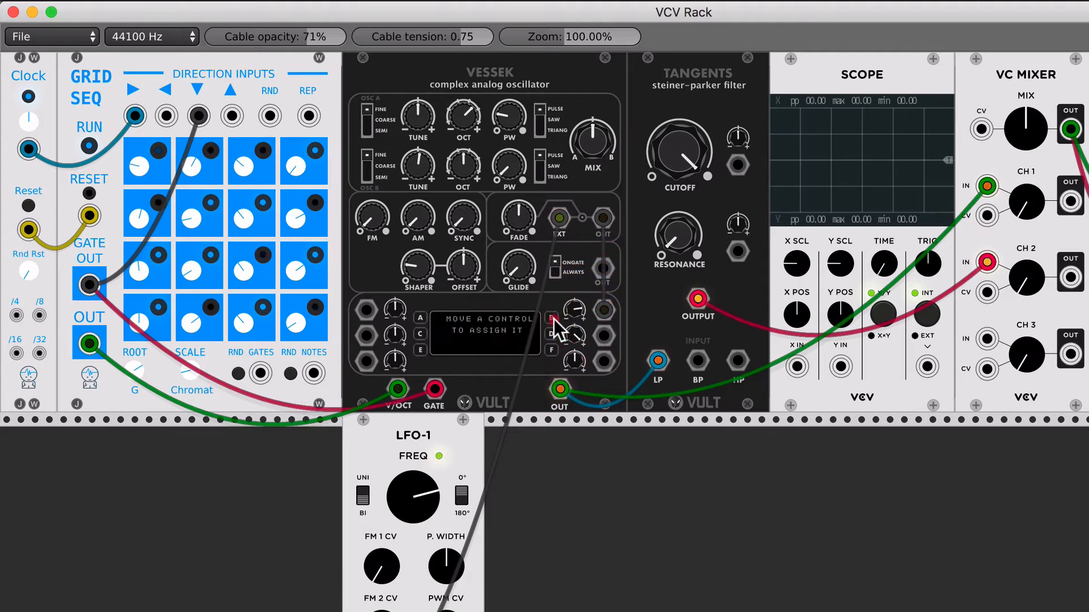
{"action": "left_click_drag", "start_coordinate": [417, 111], "coordinate": [418, 106]}
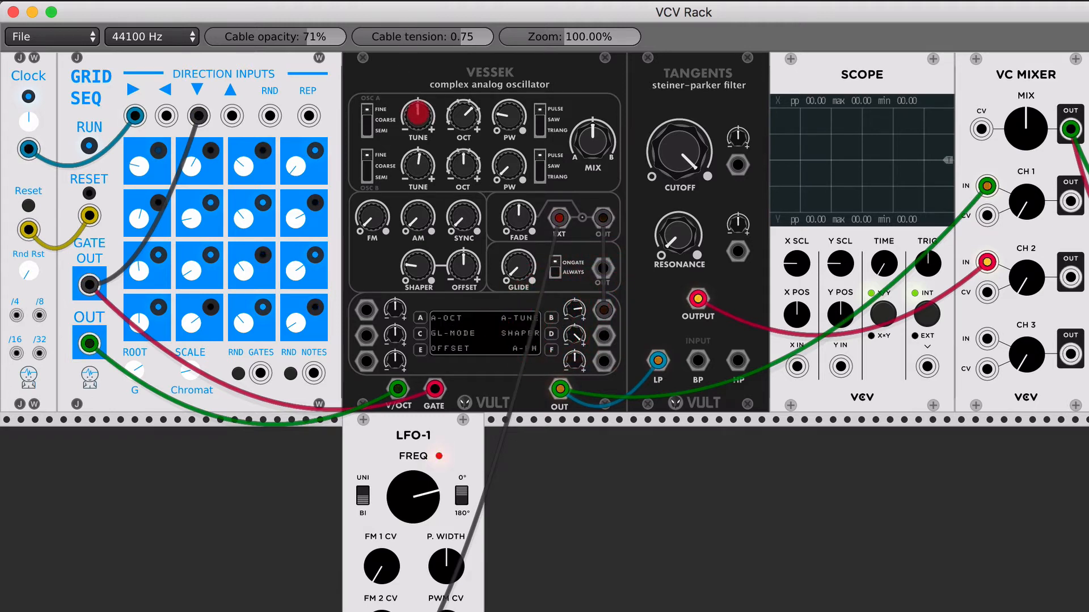
{"action": "left_click", "coordinate": [372, 126]}
Raise mixer channel 1 to about three quarters and lower the LFO-1 frequency to just above centre.
{"action": "left_click_drag", "start_coordinate": [1024, 201], "coordinate": [1024, 133]}
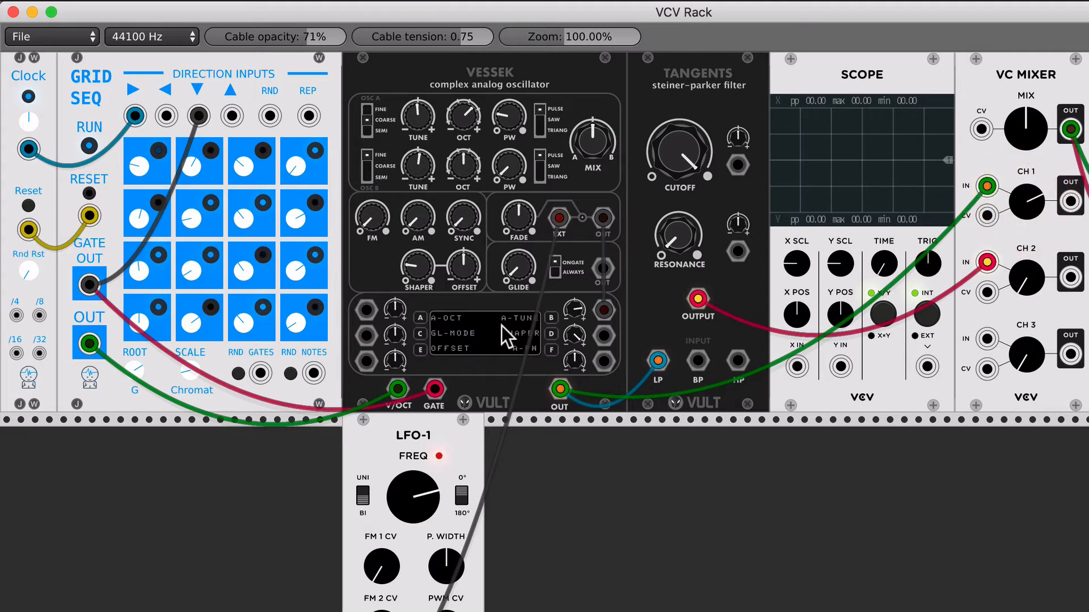
{"action": "left_click_drag", "start_coordinate": [427, 493], "coordinate": [427, 507]}
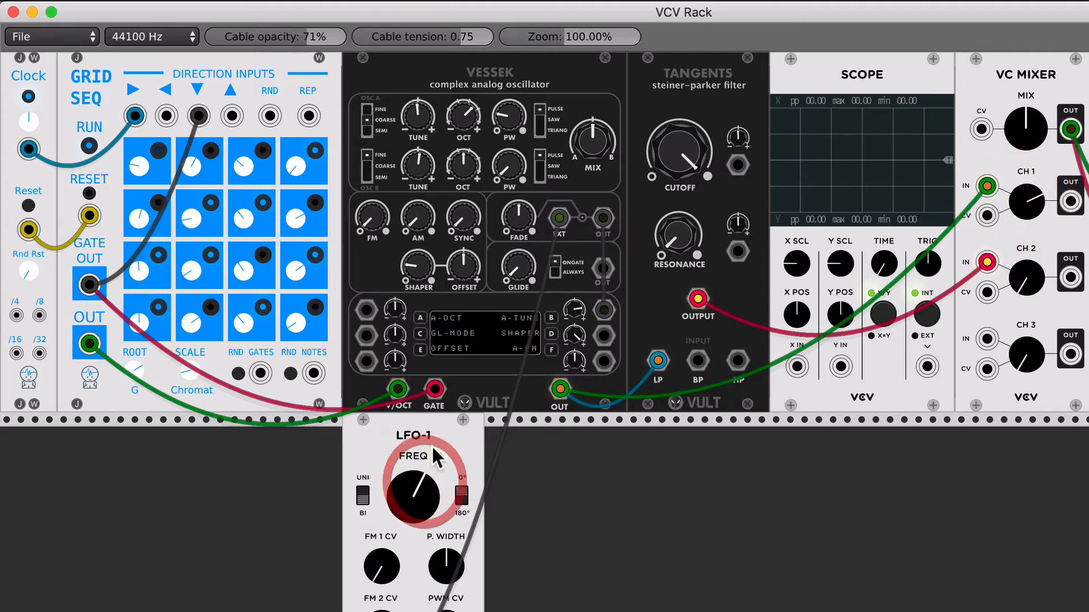
Vary the fade and oscillator mix, leaving fade just below centre, mix centred and the LFO-1 frequency only slightly above centre.
{"action": "left_click_drag", "start_coordinate": [514, 234], "coordinate": [516, 230]}
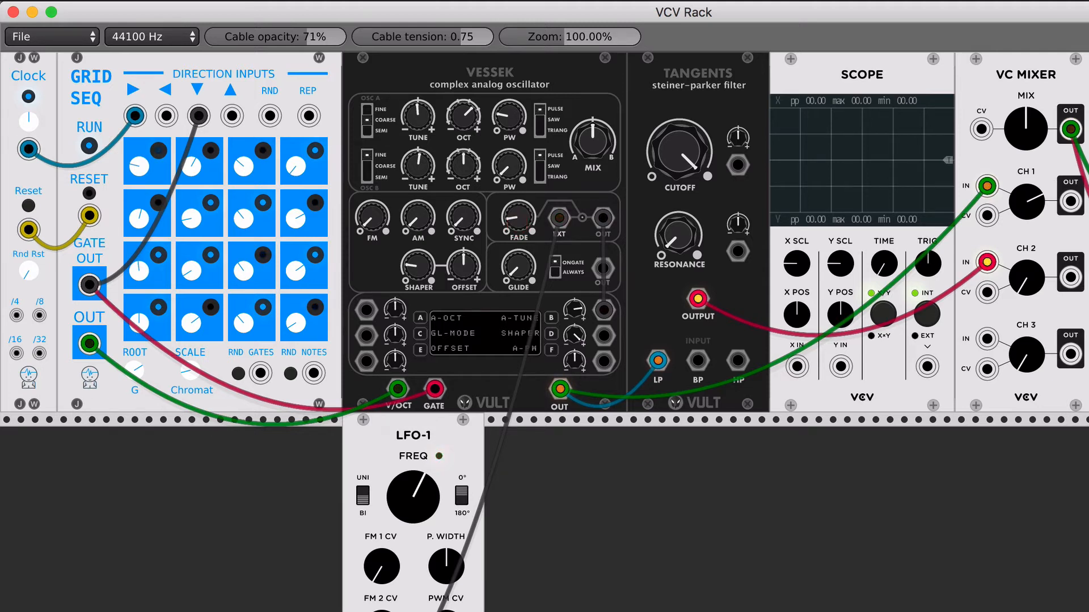
{"action": "left_click_drag", "start_coordinate": [589, 137], "coordinate": [553, 175]}
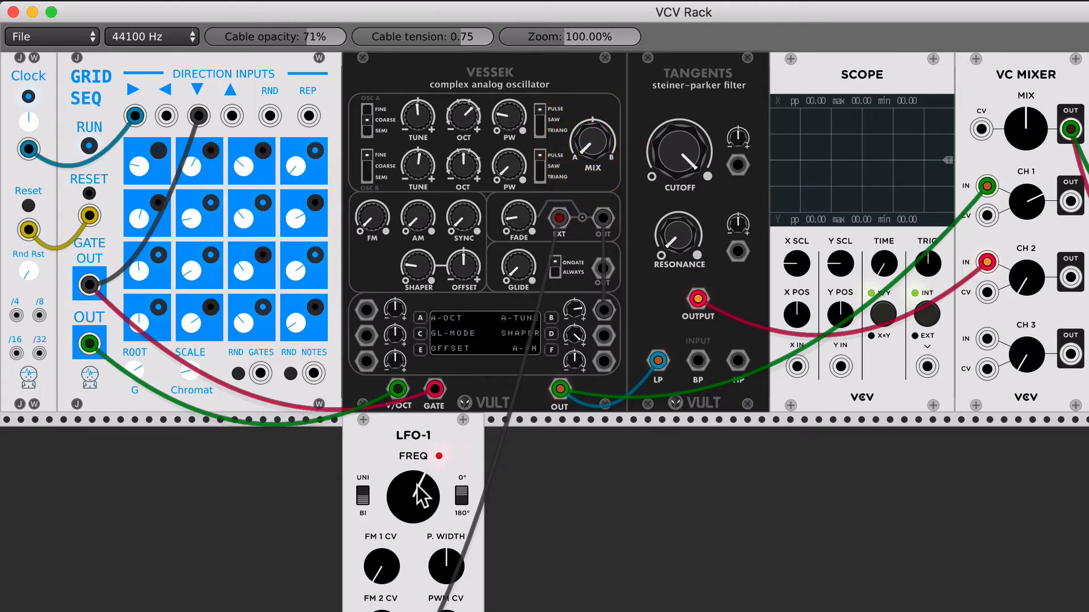
{"action": "left_click_drag", "start_coordinate": [415, 486], "coordinate": [419, 513]}
{"action": "left_click_drag", "start_coordinate": [517, 214], "coordinate": [517, 208]}
{"action": "left_click_drag", "start_coordinate": [592, 139], "coordinate": [592, 116]}
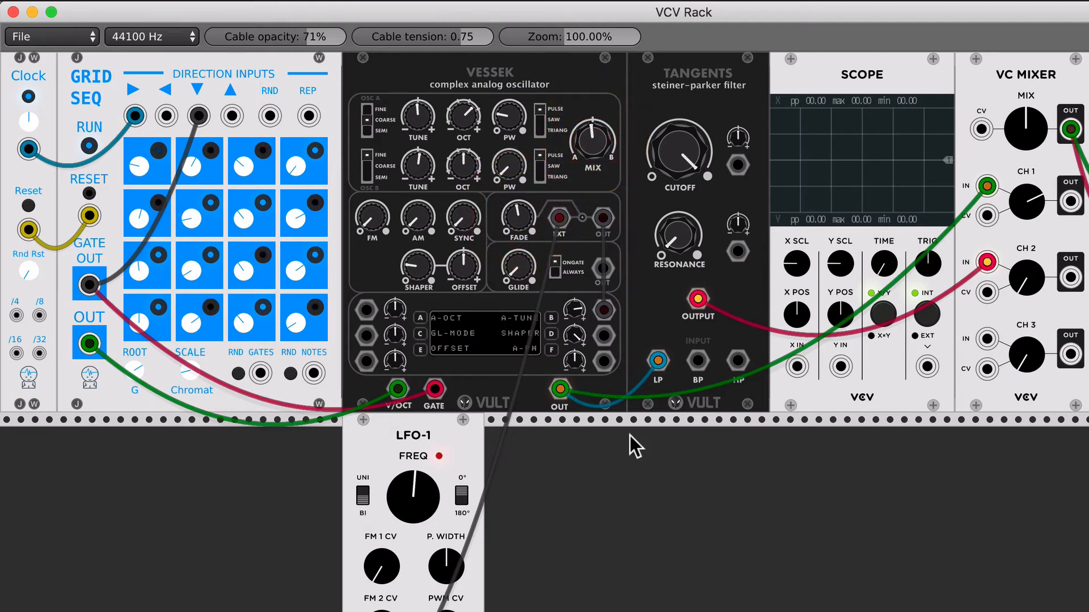
Assign modulation slot B to oscillator A's pulse width and raise that pulse width slightly.
{"action": "left_click", "coordinate": [550, 318]}
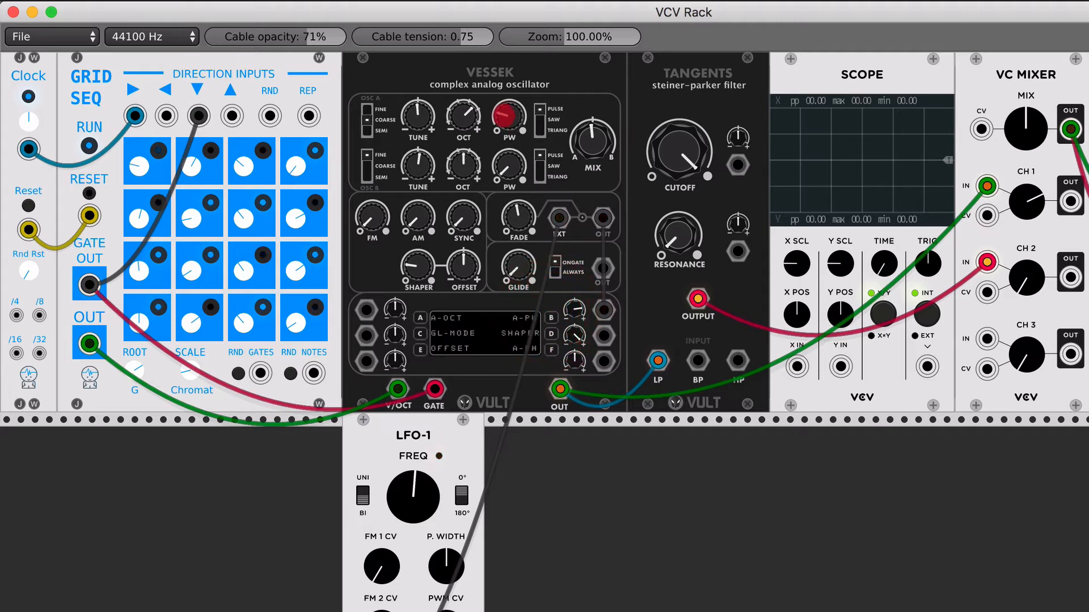
{"action": "left_click", "coordinate": [508, 120]}
{"action": "left_click_drag", "start_coordinate": [504, 118], "coordinate": [505, 105]}
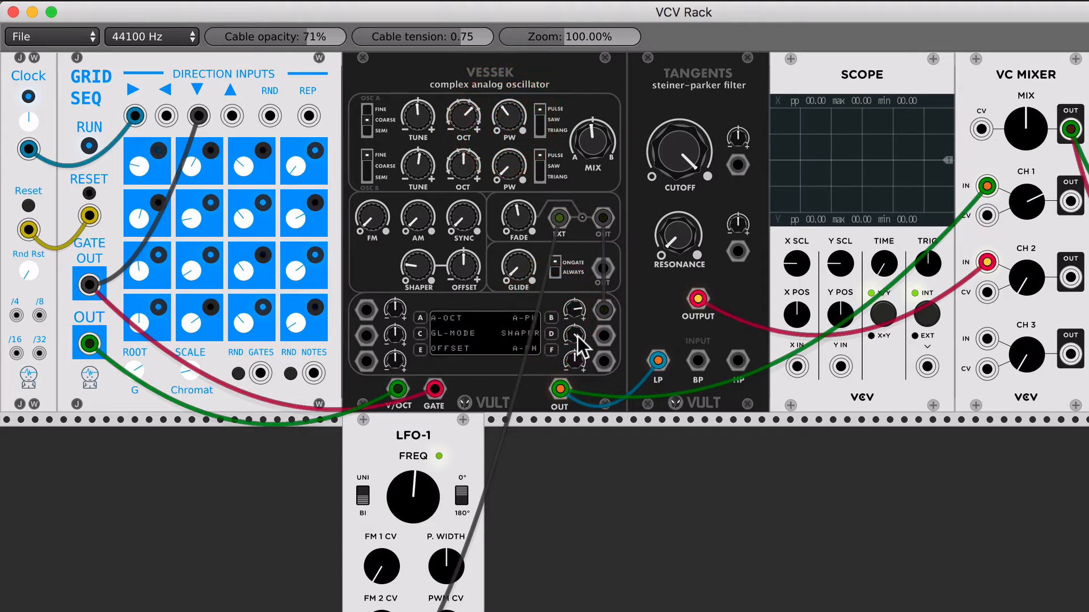
Initialize the Vessek module's settings and raise slot B's modulation amount again.
{"action": "left_click", "coordinate": [574, 310]}
{"action": "key", "text": "super+i"}
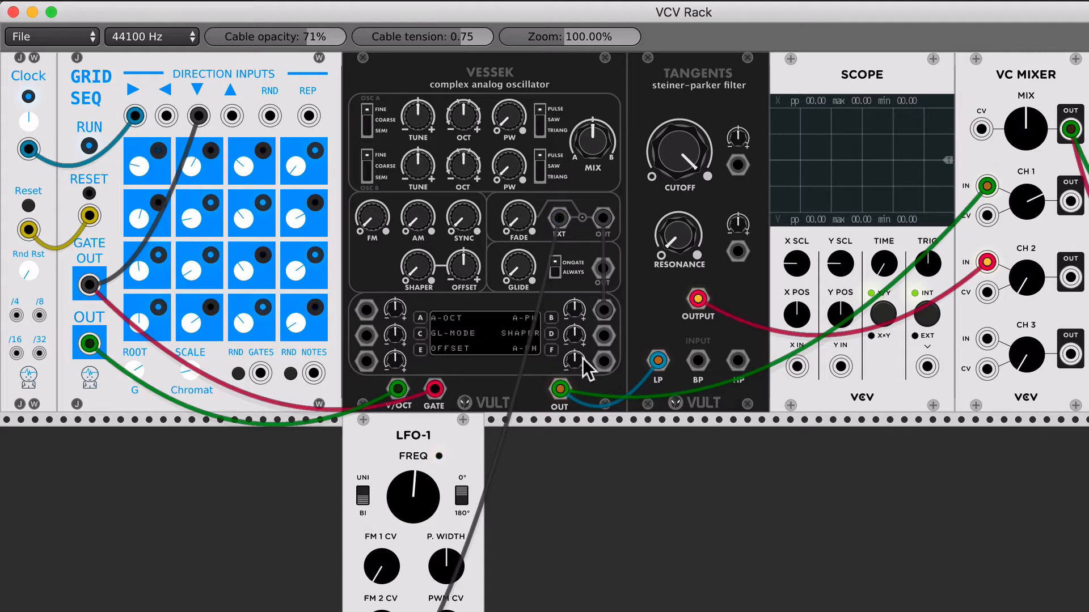
{"action": "left_click_drag", "start_coordinate": [576, 315], "coordinate": [577, 301]}
Assign slot B to oscillator A's octave and raise its modulation amount to near maximum.
{"action": "left_click", "coordinate": [551, 318]}
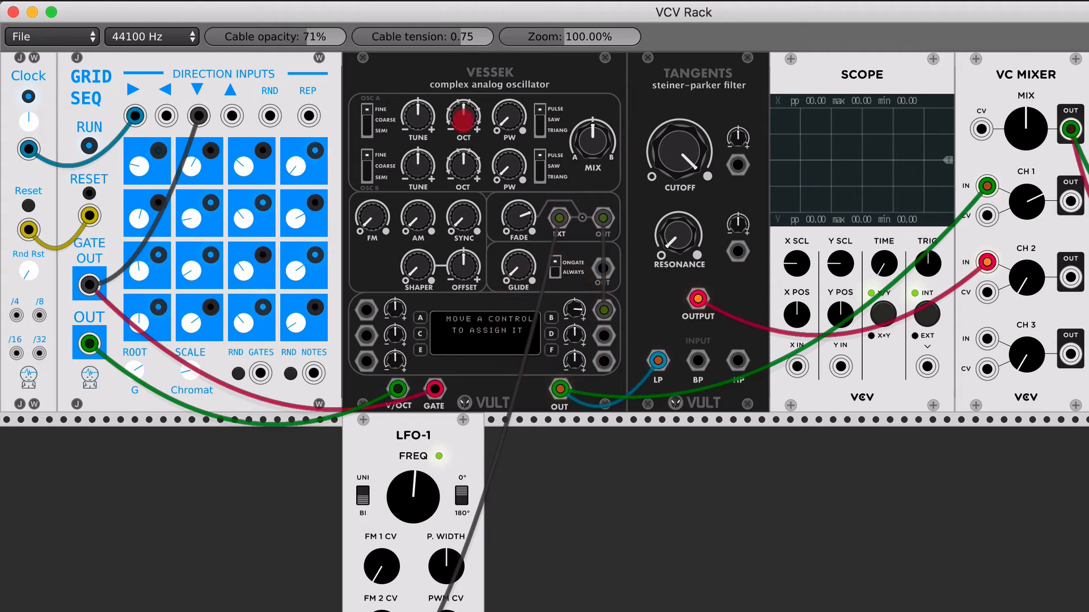
{"action": "left_click_drag", "start_coordinate": [463, 118], "coordinate": [463, 116]}
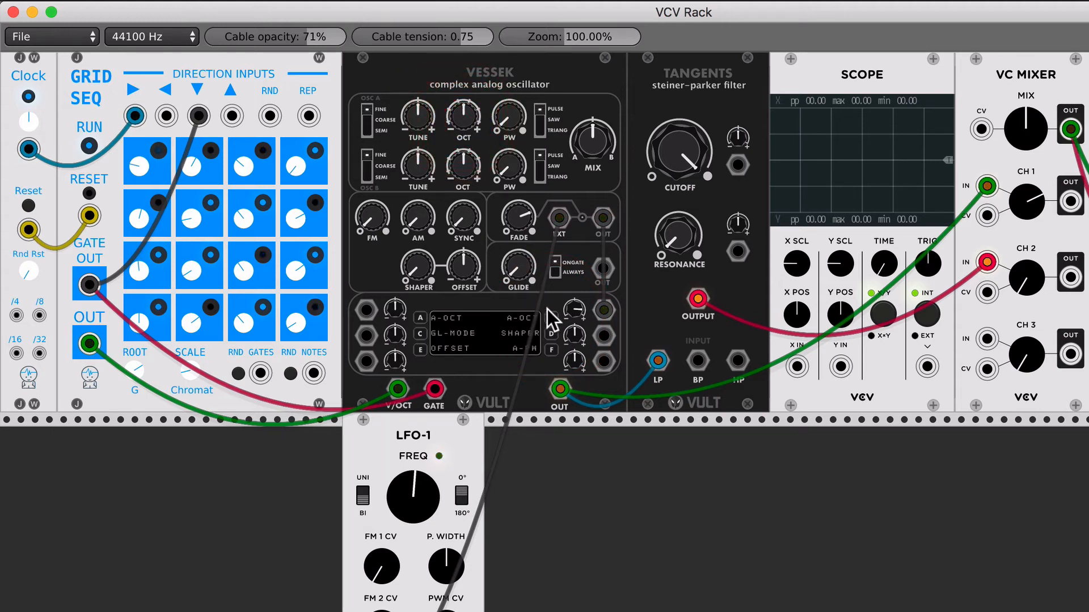
{"action": "left_click_drag", "start_coordinate": [577, 318], "coordinate": [577, 305]}
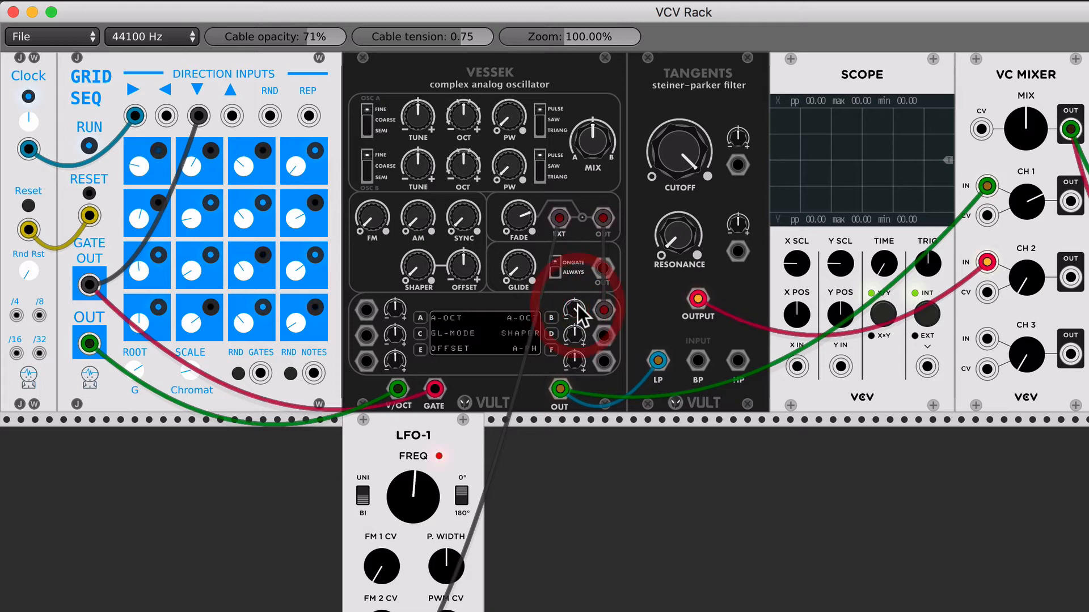
Set the fade just above centre, the LFO-1 frequency to about two thirds and the glide slightly above minimum.
{"action": "left_click_drag", "start_coordinate": [526, 224], "coordinate": [525, 231]}
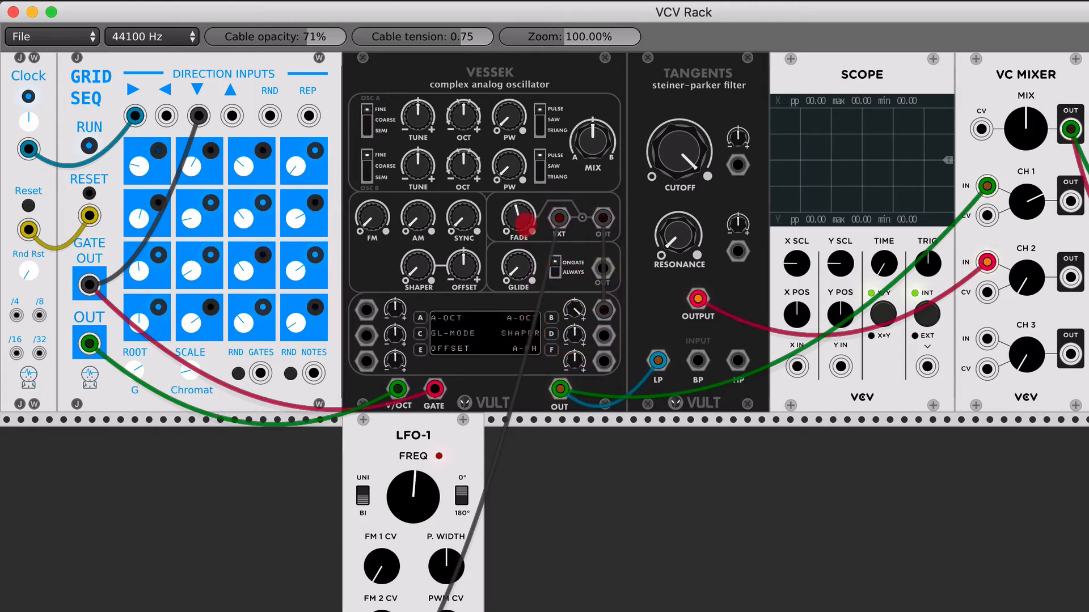
{"action": "left_click_drag", "start_coordinate": [411, 499], "coordinate": [411, 479]}
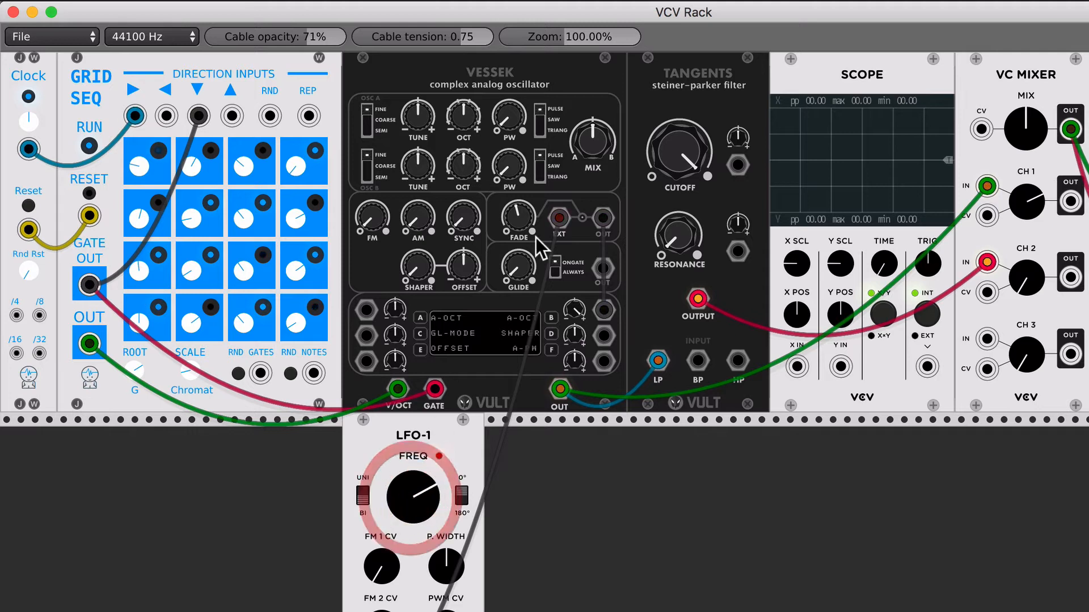
{"action": "left_click_drag", "start_coordinate": [520, 225], "coordinate": [520, 226]}
{"action": "left_click_drag", "start_coordinate": [422, 490], "coordinate": [422, 493]}
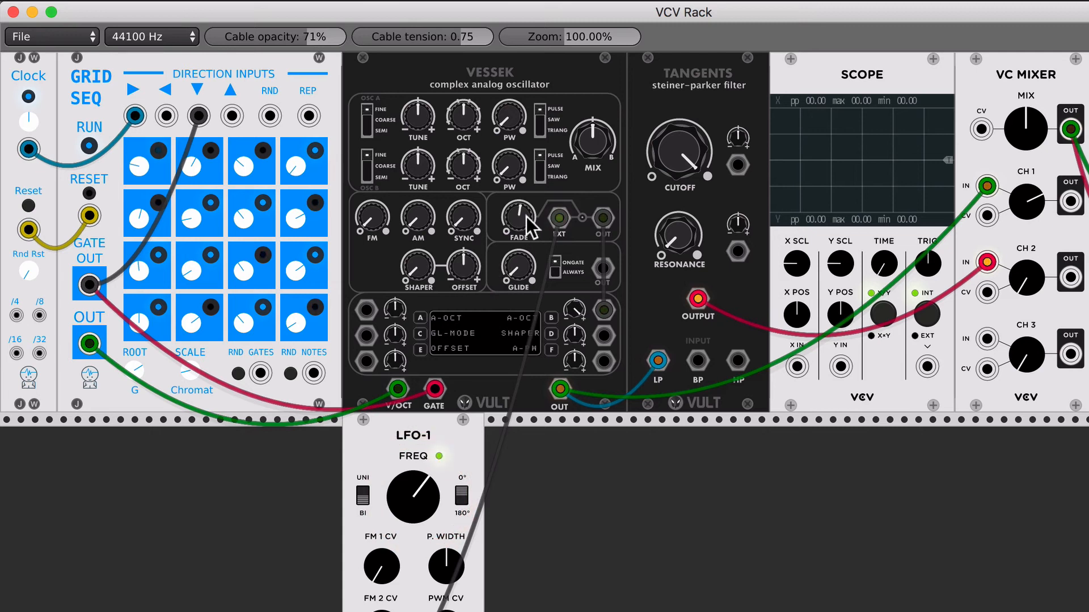
{"action": "left_click_drag", "start_coordinate": [518, 271], "coordinate": [523, 277]}
{"action": "left_click", "coordinate": [523, 277]}
Remove the LFO-1 cable from the fade's EXT input and the fade output cable from slot B, and centre slot B's amount.
{"action": "left_click_drag", "start_coordinate": [559, 221], "coordinate": [614, 440]}
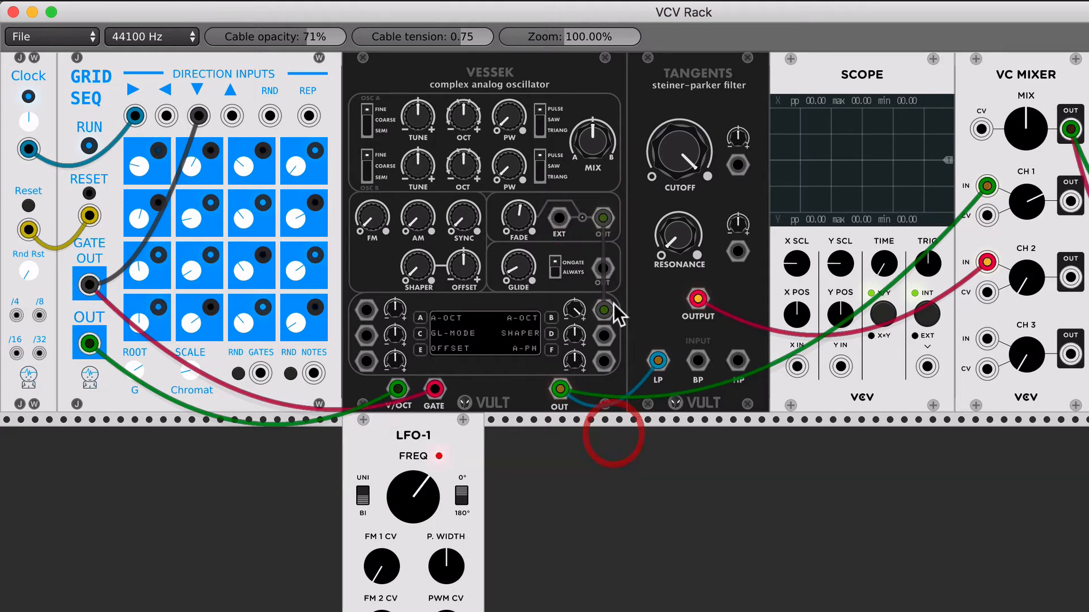
{"action": "left_click_drag", "start_coordinate": [604, 224], "coordinate": [644, 437]}
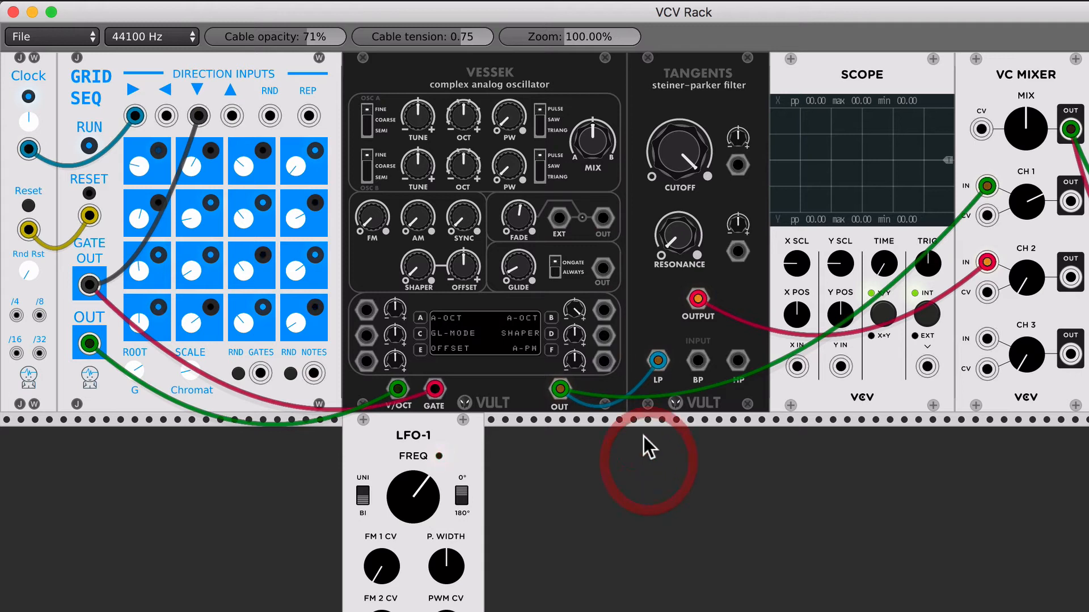
{"action": "left_click", "coordinate": [577, 311]}
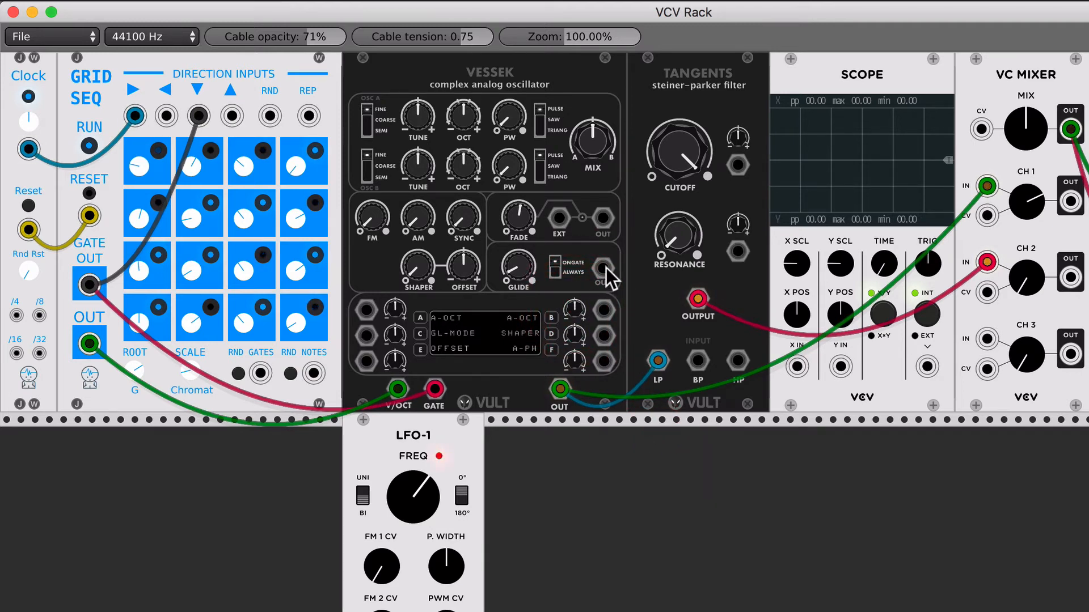
Patch the glide output to the scope's X input and raise the glide to just above centre.
{"action": "left_click_drag", "start_coordinate": [605, 268], "coordinate": [794, 363]}
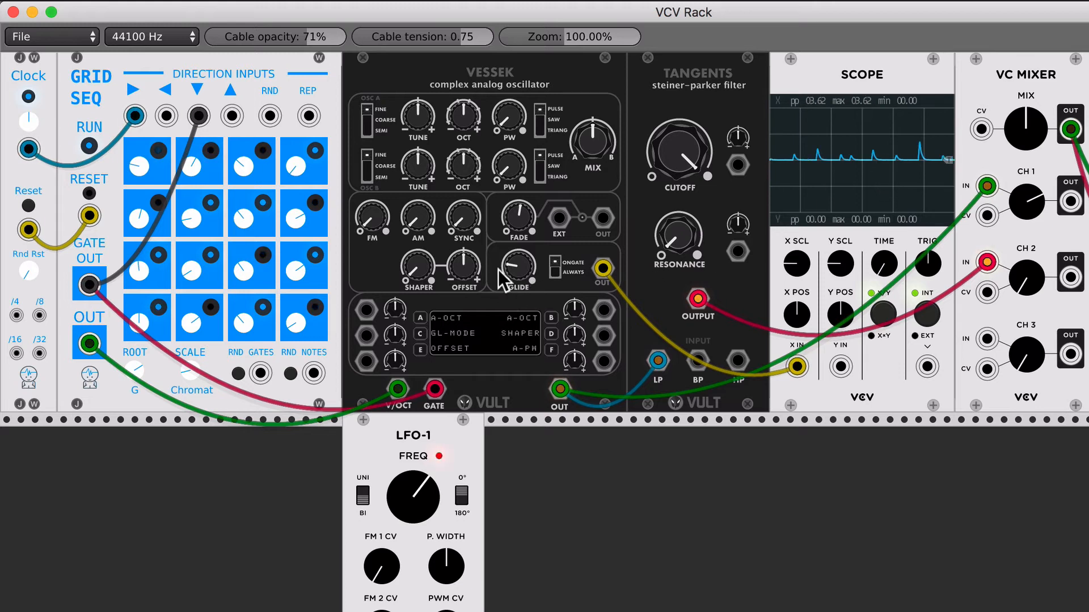
{"action": "left_click", "coordinate": [517, 262]}
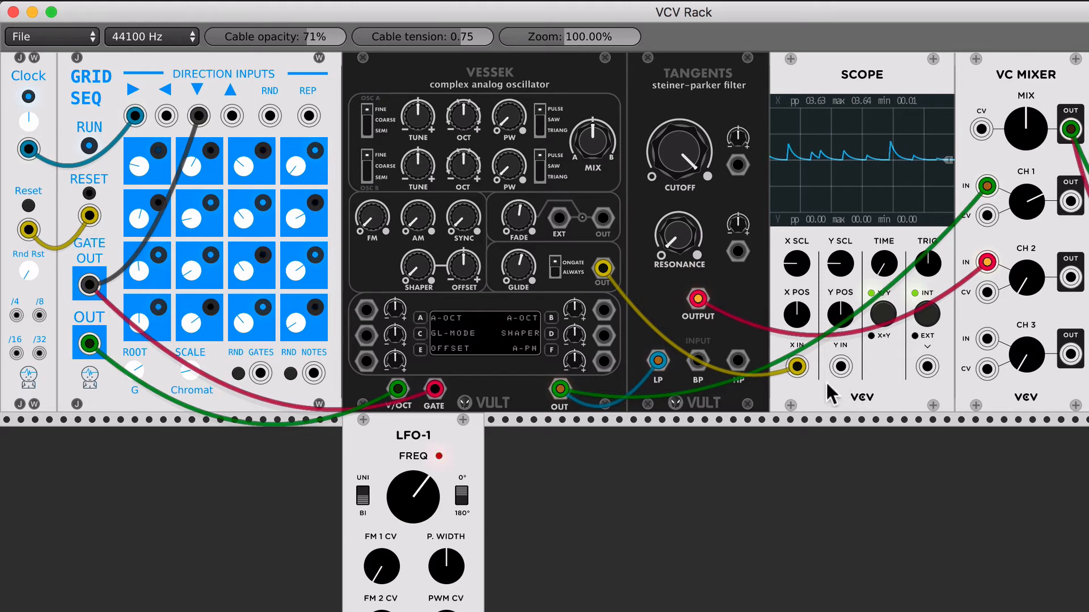
Move the glide output cable from the scope to slot B, raise its amount and assign it to the shaper.
{"action": "mouse_move", "coordinate": [800, 365]}
{"action": "left_mouse_down"}
{"action": "mouse_move", "coordinate": [652, 363]}
{"action": "mouse_move", "coordinate": [597, 323]}
{"action": "mouse_move", "coordinate": [603, 309]}
{"action": "left_mouse_up"}
{"action": "left_click", "coordinate": [574, 309]}
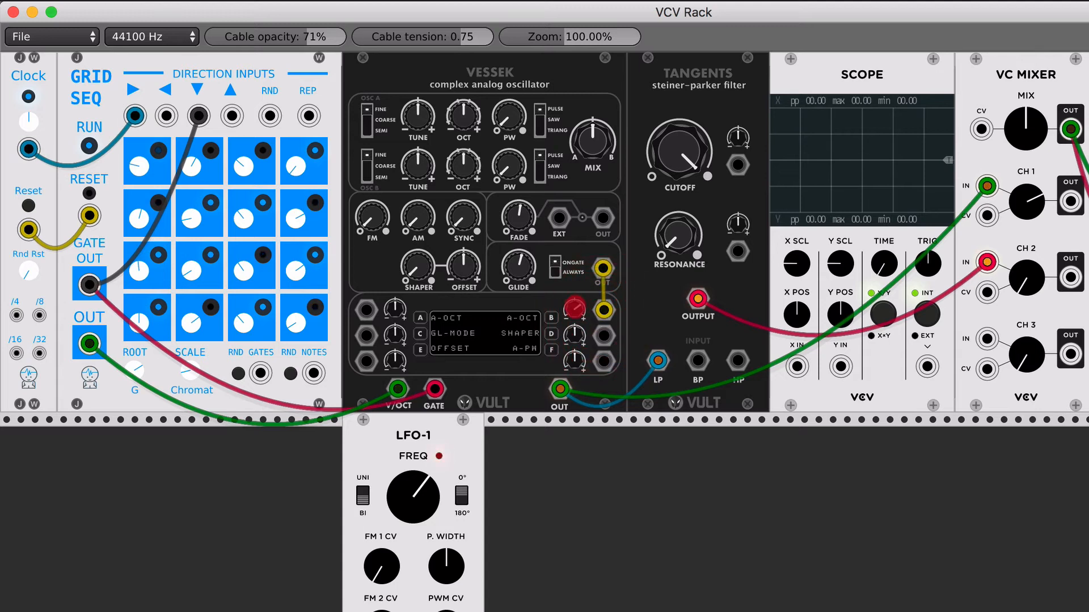
{"action": "left_click", "coordinate": [549, 320]}
{"action": "left_click", "coordinate": [418, 267]}
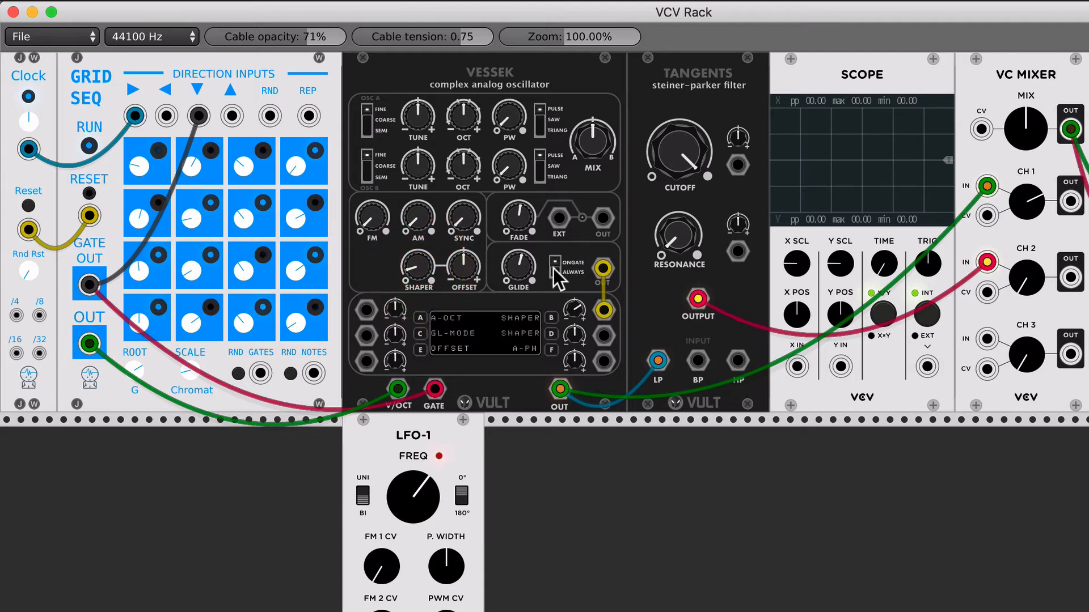
Vary the glide and slot B's amount, leaving the amount near maximum and the glide just below centre.
{"action": "left_click", "coordinate": [519, 265]}
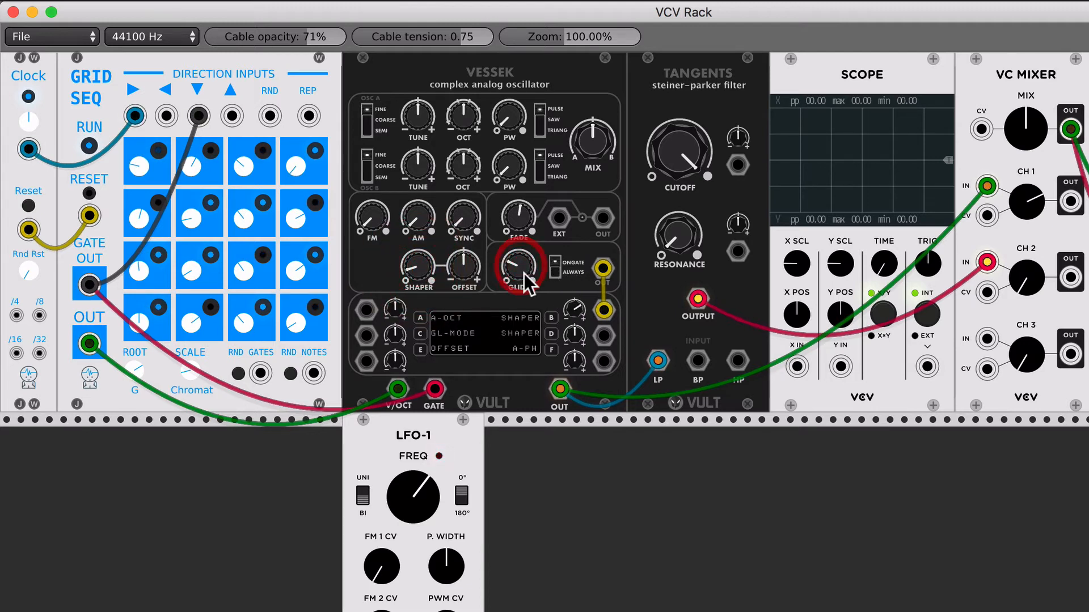
{"action": "left_click", "coordinate": [575, 306]}
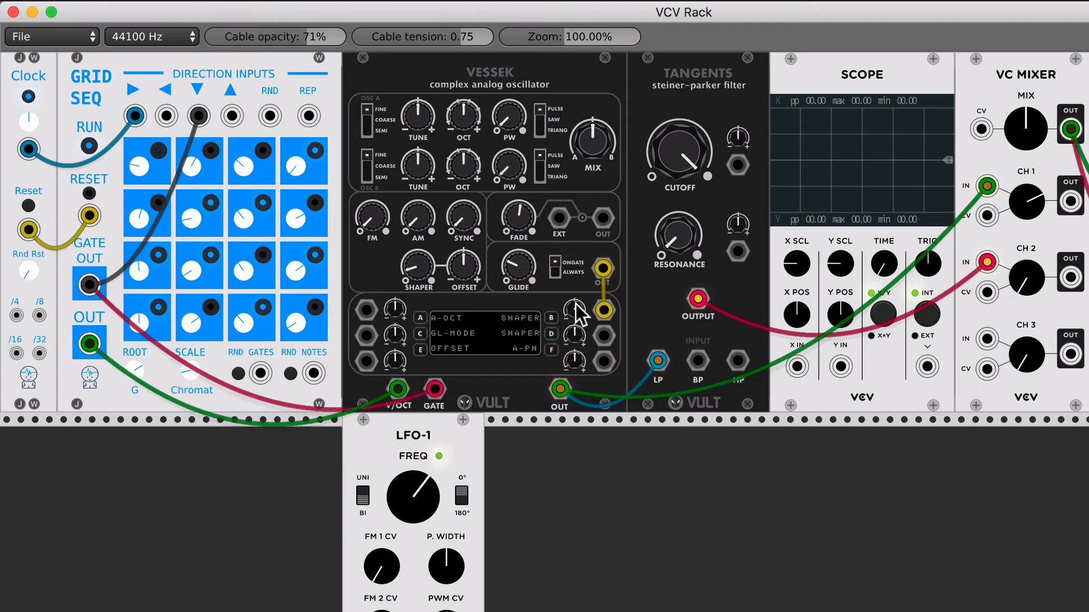
{"action": "left_click_drag", "start_coordinate": [578, 311], "coordinate": [576, 321]}
{"action": "left_click", "coordinate": [513, 270]}
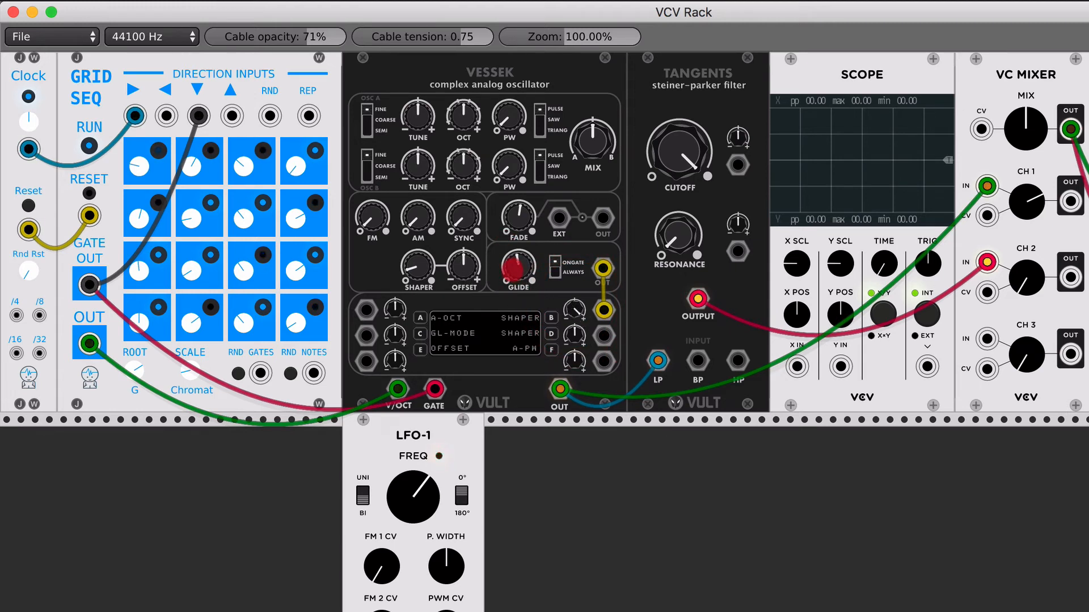
Reassign slot B to FM and then to oscillator A's tune, and change oscillator A's tuning range.
{"action": "left_click", "coordinate": [550, 318]}
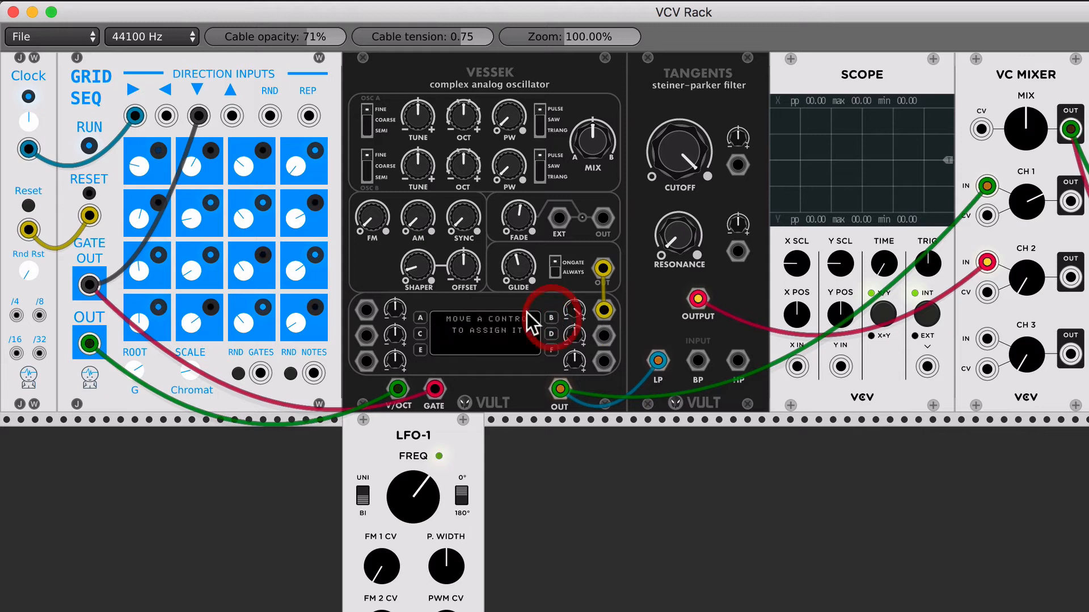
{"action": "left_click_drag", "start_coordinate": [375, 219], "coordinate": [389, 240]}
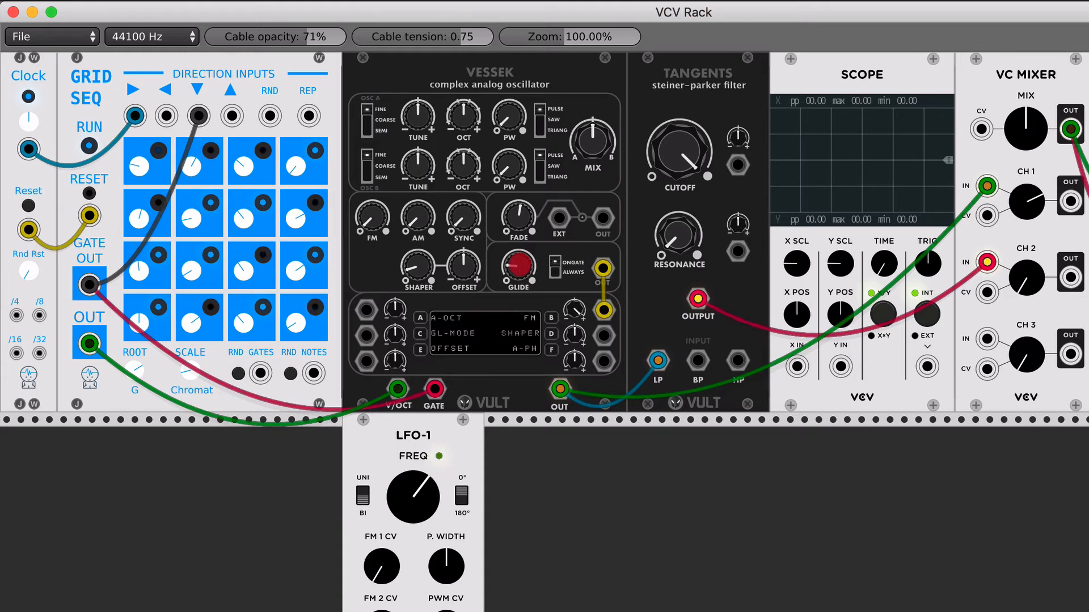
{"action": "left_click", "coordinate": [550, 320]}
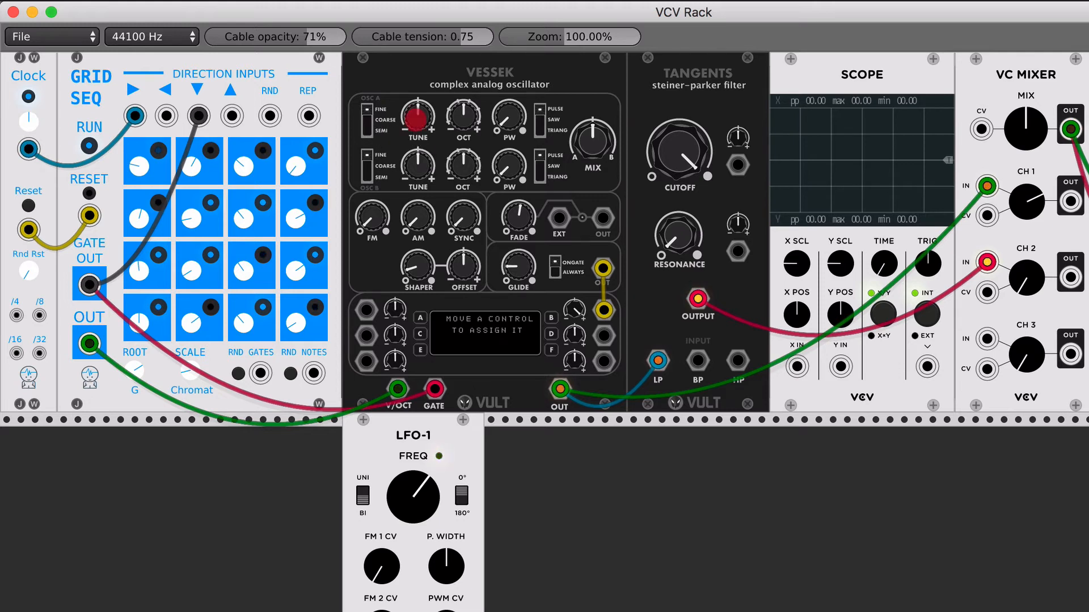
{"action": "left_click_drag", "start_coordinate": [415, 118], "coordinate": [406, 118]}
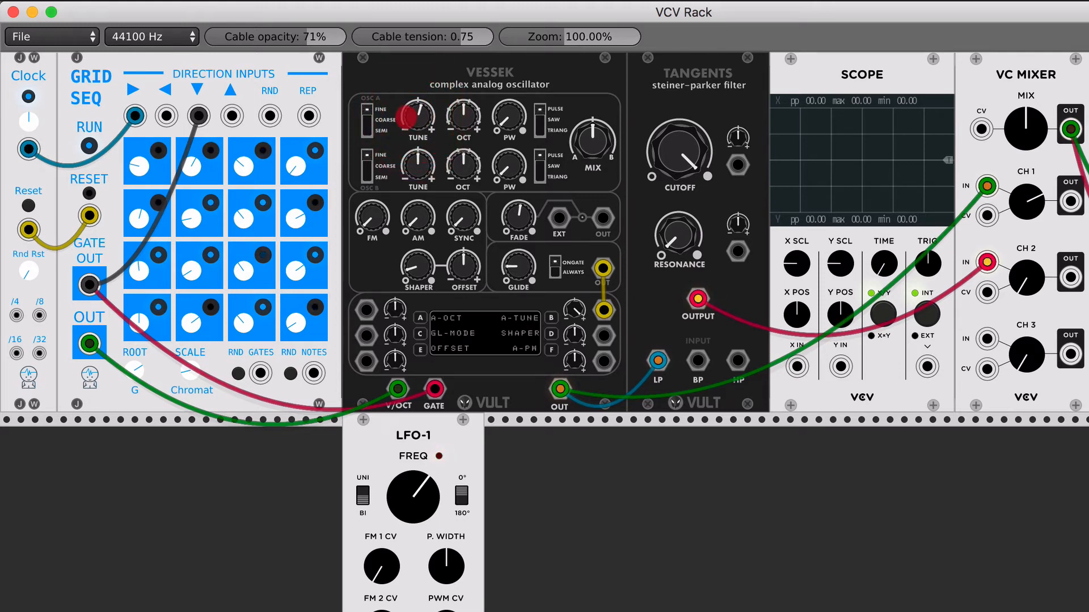
{"action": "left_click", "coordinate": [367, 120]}
Vary slot B's amount and the glide, and turn both glide and fade down to minimum.
{"action": "left_click", "coordinate": [575, 302]}
{"action": "left_click_drag", "start_coordinate": [516, 270], "coordinate": [516, 244]}
{"action": "left_click", "coordinate": [515, 270]}
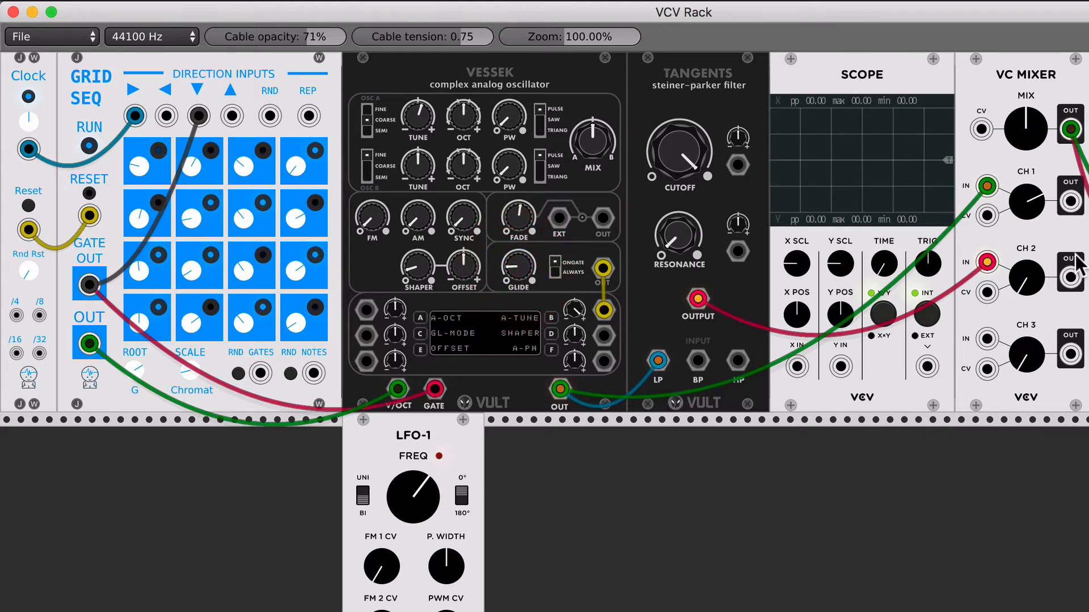
{"action": "left_click", "coordinate": [525, 263]}
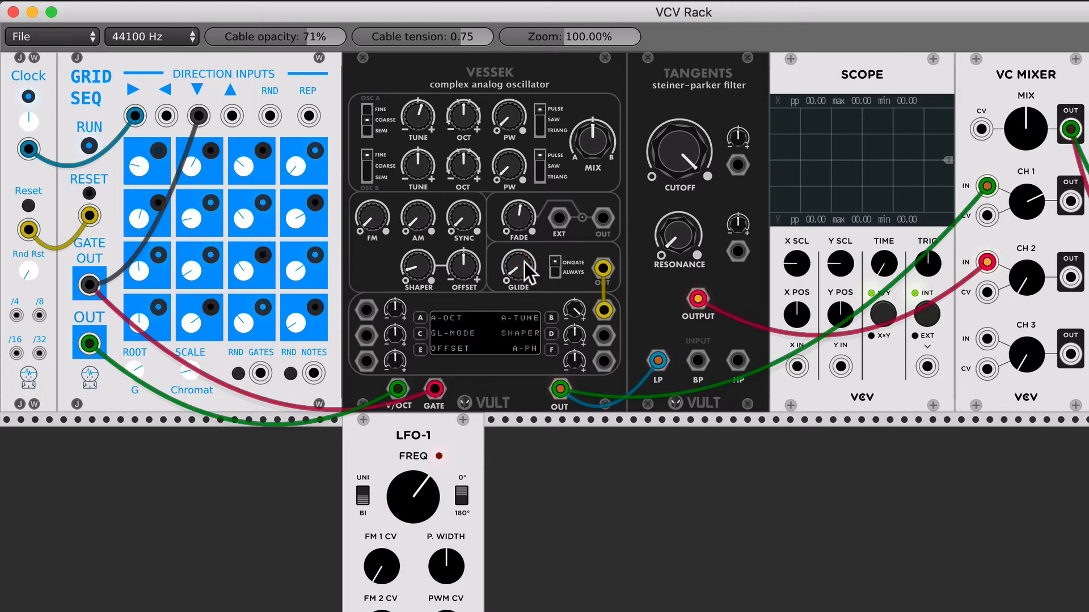
{"action": "left_click_drag", "start_coordinate": [525, 218], "coordinate": [524, 230]}
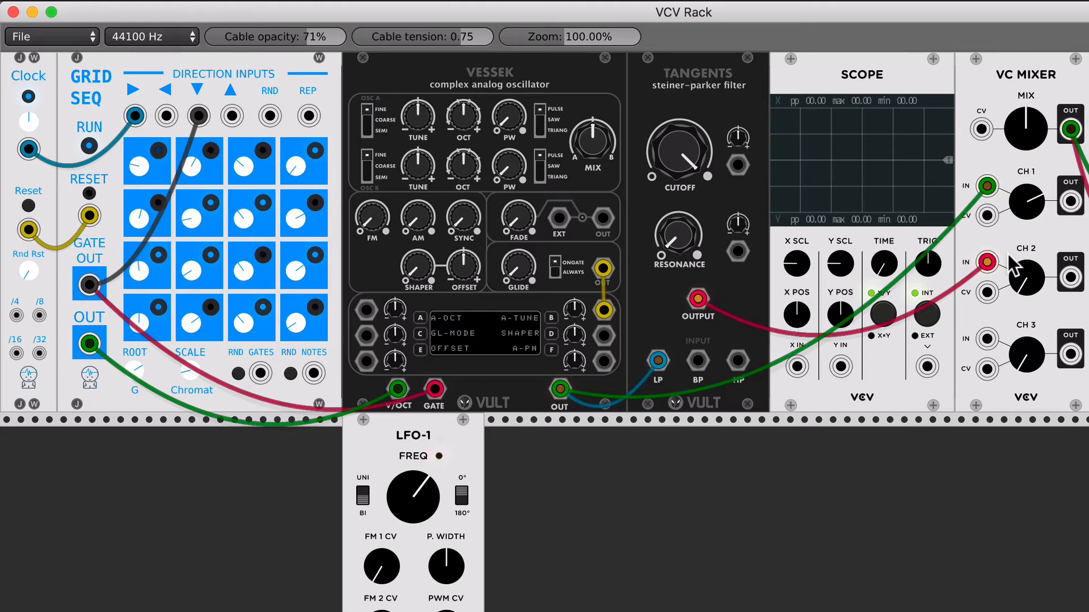
Unplug the Vessek from mixer channel 1, swap the level from channel 1 to channel 2, and lower the Tangents cutoff to about centre.
{"action": "left_click_drag", "start_coordinate": [987, 186], "coordinate": [976, 455]}
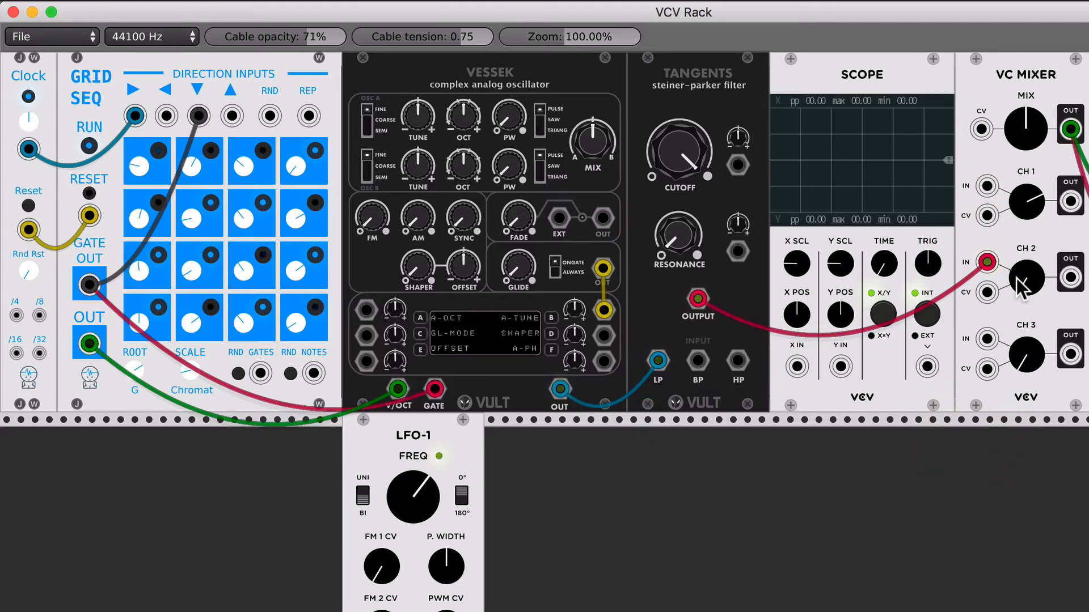
{"action": "left_click_drag", "start_coordinate": [1029, 206], "coordinate": [1028, 280]}
{"action": "left_click_drag", "start_coordinate": [696, 155], "coordinate": [683, 158]}
Randomize the Vessek settings and patch the Tangents output to the scope's X input.
{"action": "left_click", "coordinate": [576, 98]}
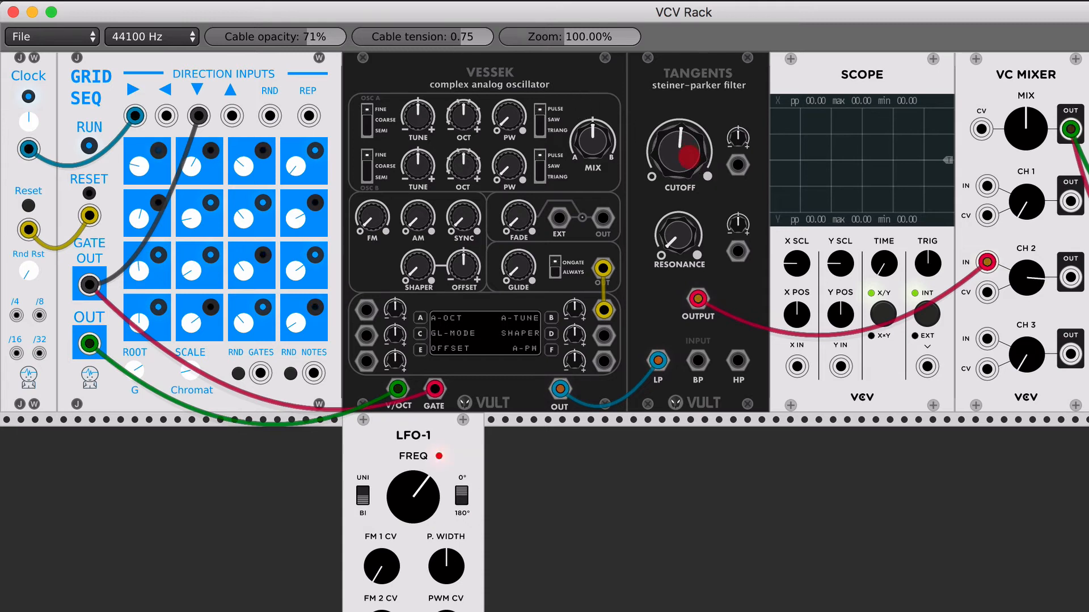
{"action": "key", "text": "super+r"}
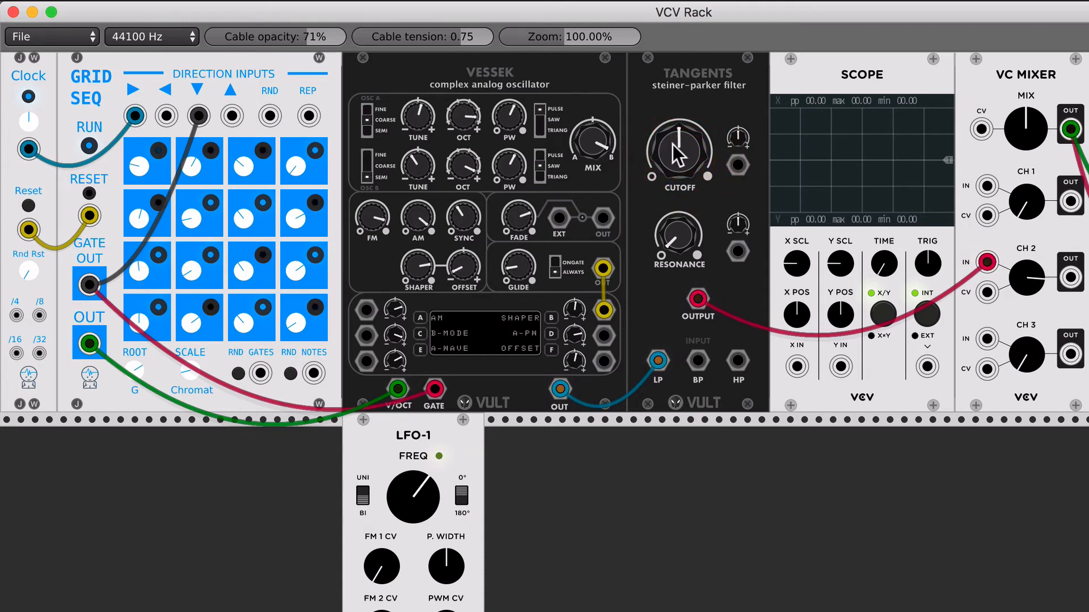
{"action": "left_click_drag", "start_coordinate": [695, 295], "coordinate": [796, 367]}
Randomize the Vessek again, keeping the Tangents cutoff near centre and raising its resonance to just below centre.
{"action": "mouse_move", "coordinate": [684, 169]}
{"action": "left_mouse_down"}
{"action": "mouse_move", "coordinate": [661, 161]}
{"action": "mouse_move", "coordinate": [675, 174]}
{"action": "left_mouse_up"}
{"action": "key", "text": "super+r"}
{"action": "mouse_move", "coordinate": [675, 231]}
{"action": "left_mouse_down"}
{"action": "mouse_move", "coordinate": [669, 219]}
{"action": "mouse_move", "coordinate": [672, 232]}
{"action": "left_mouse_up"}
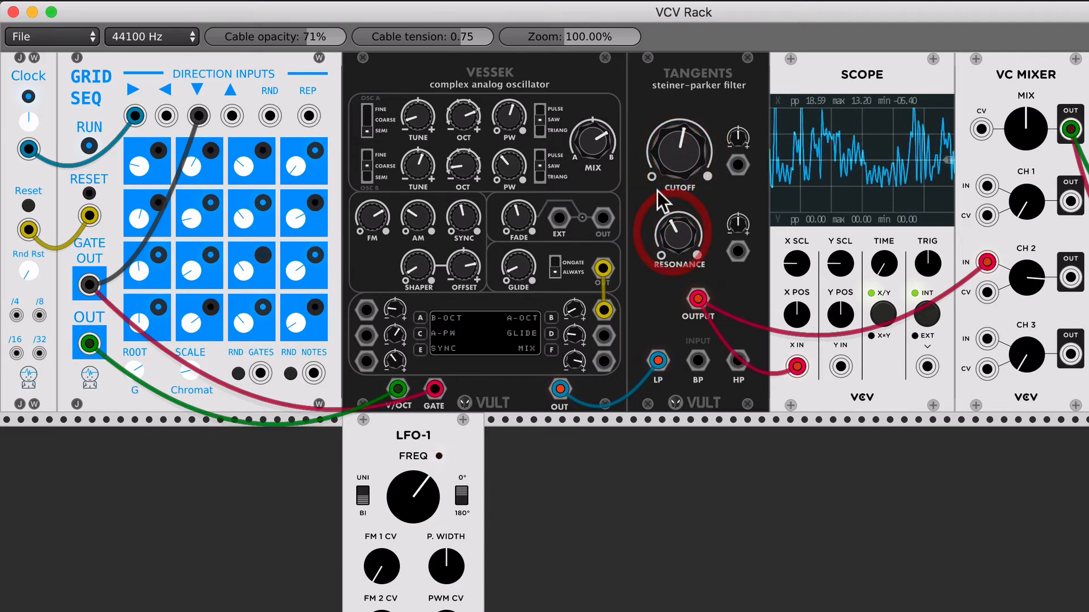
Add a Vult Spank drum envelope module to the row below, beside the LFO-1.
{"action": "right_click", "coordinate": [617, 474]}
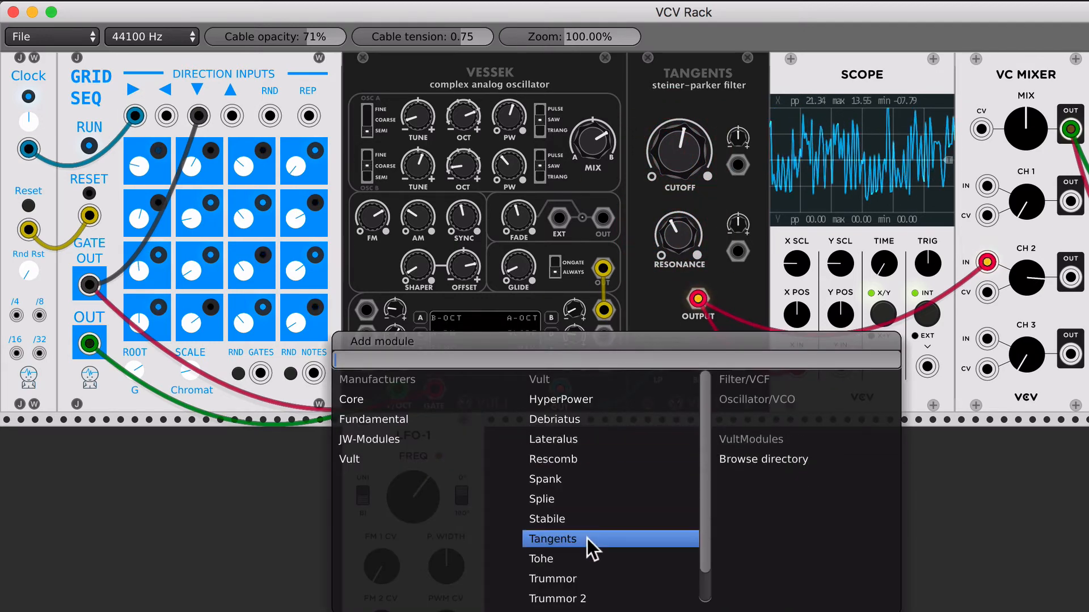
{"action": "scroll", "coordinate": [587, 539], "scroll_direction": "down", "scroll_amount": 1}
{"action": "left_click", "coordinate": [571, 450]}
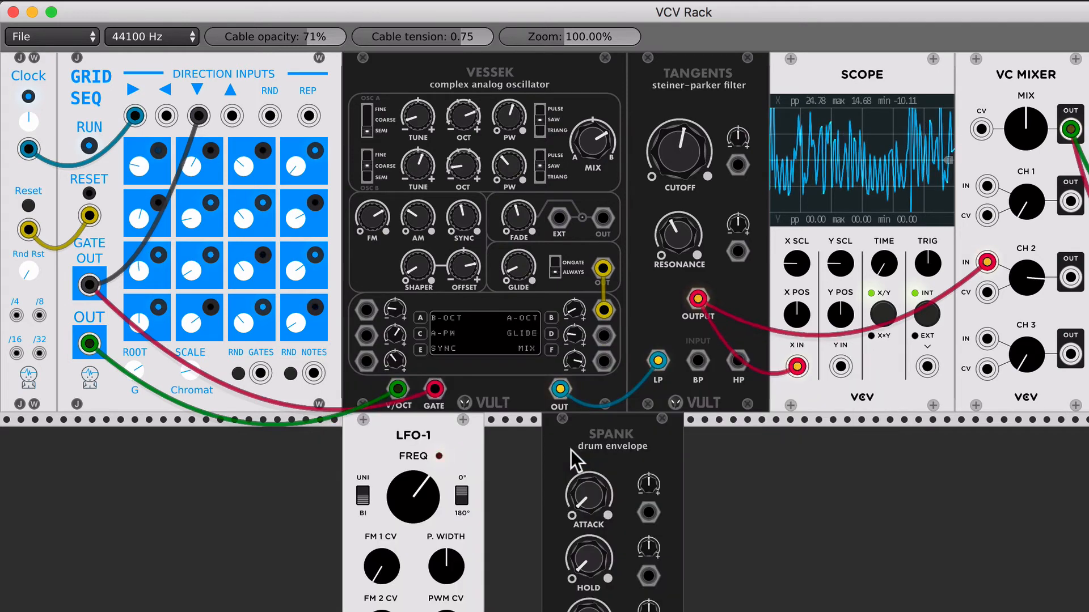
Place the Spank directly beside the LFO-1 and patch it between the Grid Seq's gate output and the Tangents cutoff CV input.
{"action": "left_click_drag", "start_coordinate": [589, 444], "coordinate": [502, 430]}
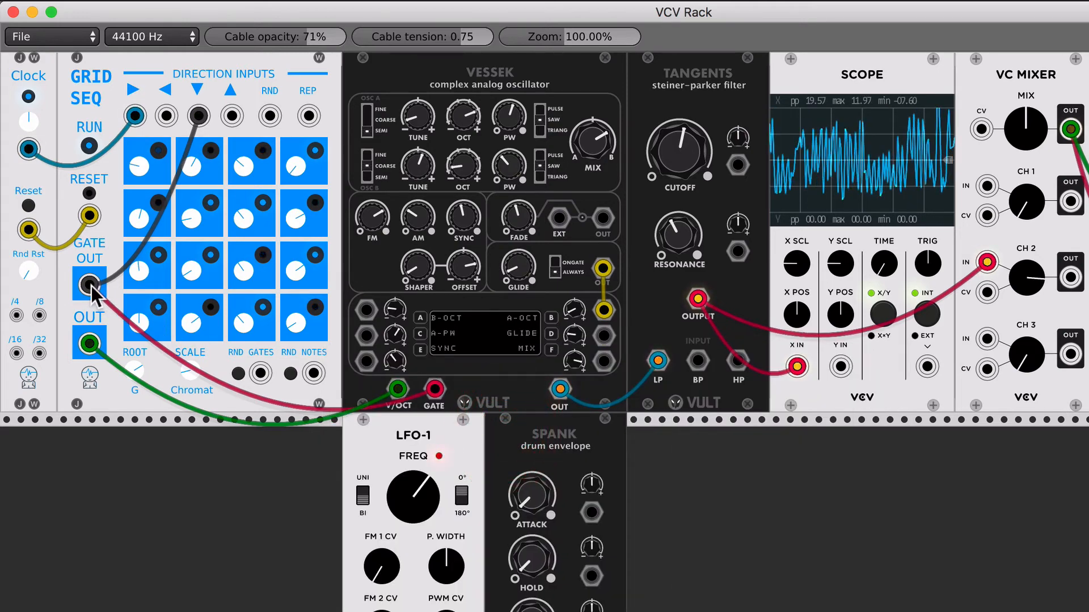
{"action": "left_click_drag", "start_coordinate": [89, 343], "coordinate": [523, 450]}
{"action": "scroll", "coordinate": [522, 449], "scroll_direction": "up", "scroll_amount": 5}
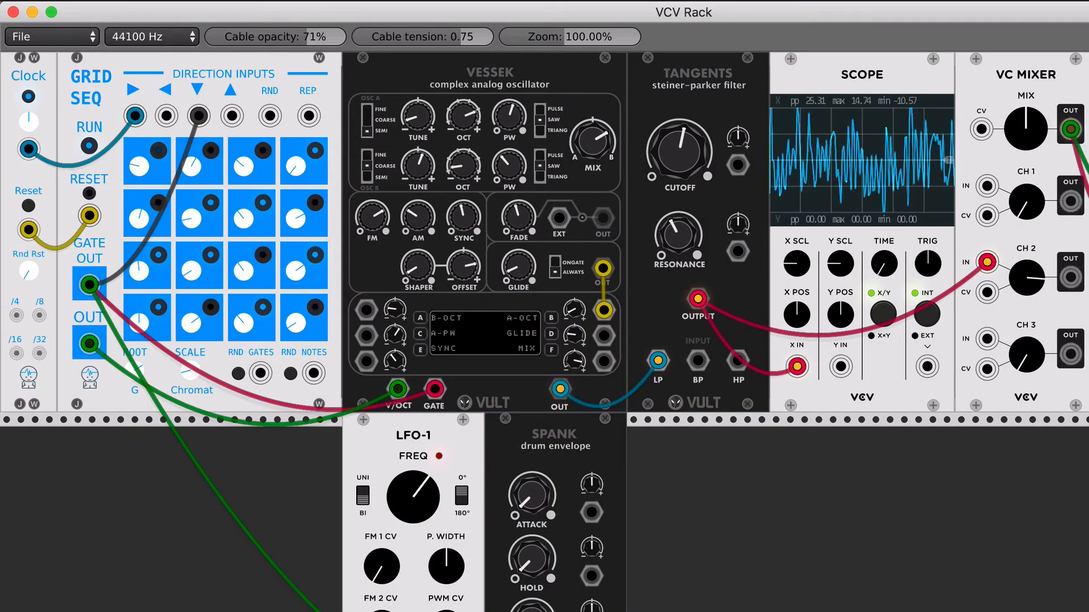
{"action": "left_click_drag", "start_coordinate": [591, 611], "coordinate": [735, 162]}
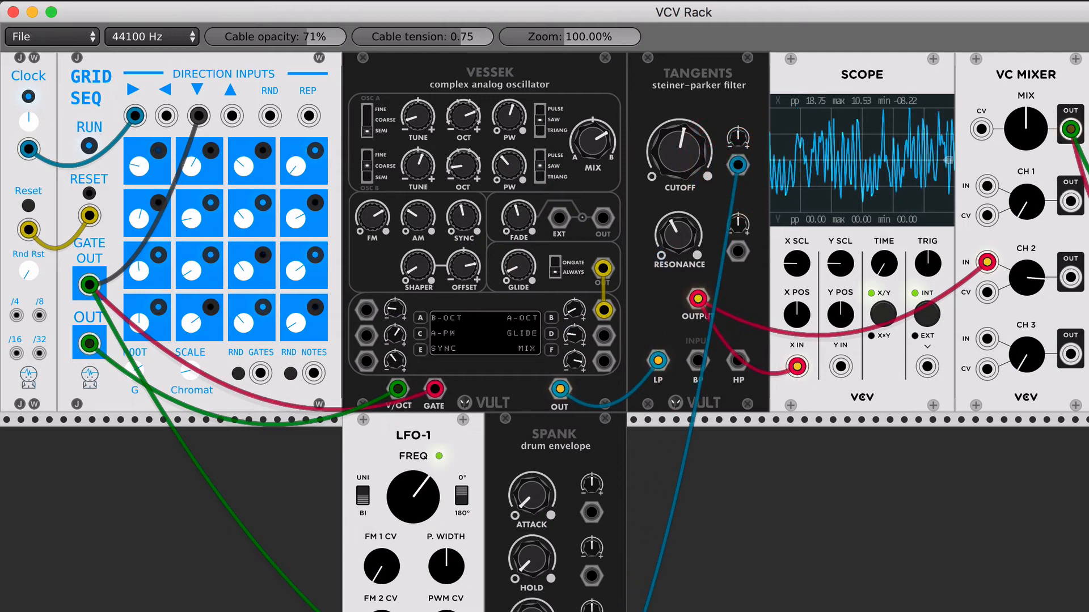
Adjust the Spank envelope, raise the Tangents cutoff modulation amount moderately above centre, and lower the cutoff below centre.
{"action": "left_click_drag", "start_coordinate": [539, 611], "coordinate": [538, 589]}
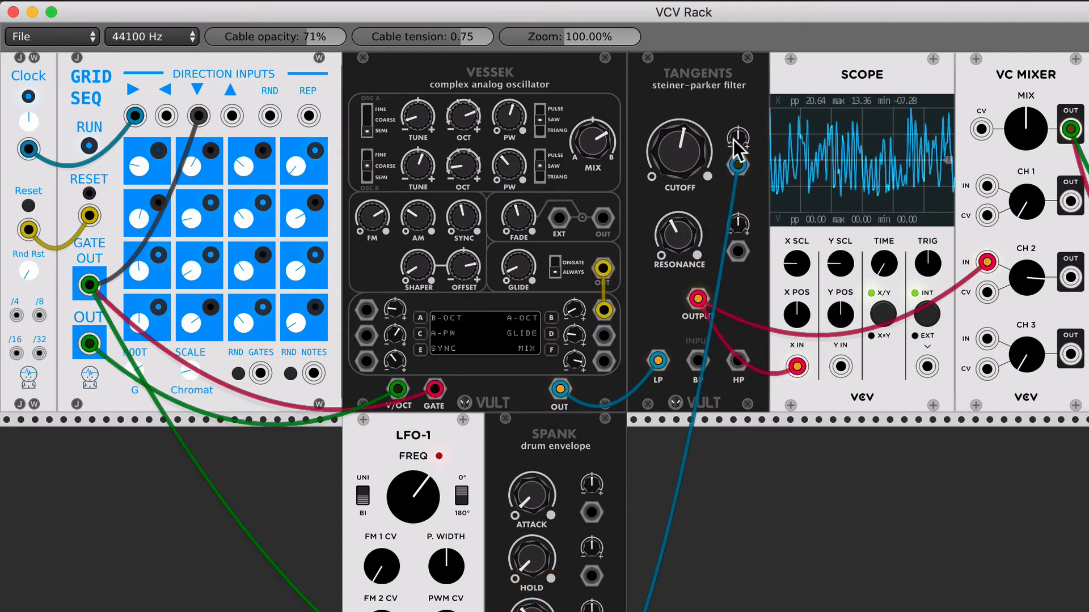
{"action": "left_click_drag", "start_coordinate": [736, 140], "coordinate": [702, 176]}
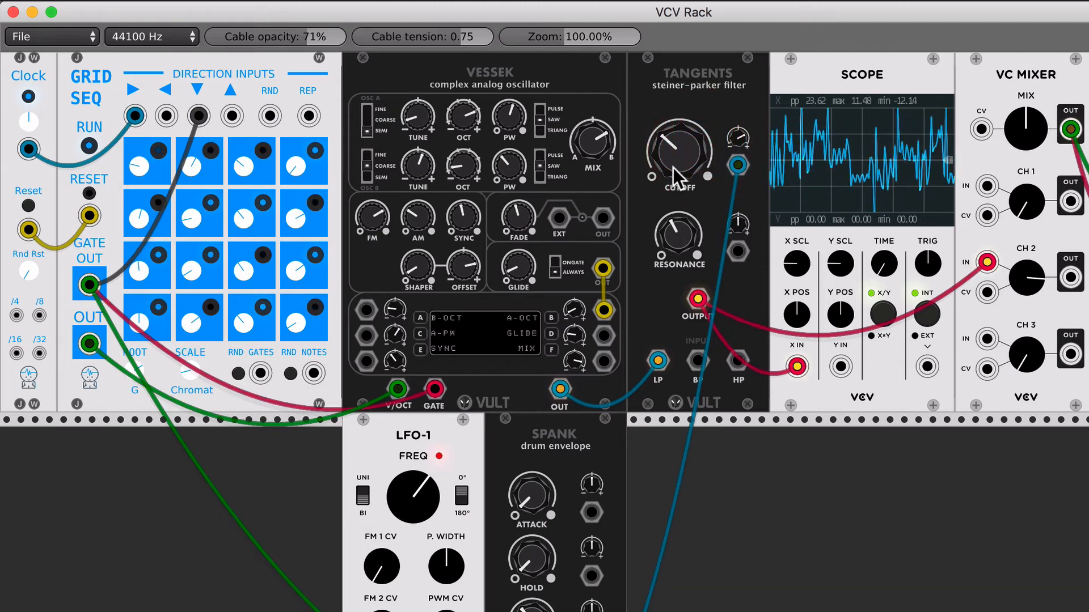
{"action": "left_click_drag", "start_coordinate": [674, 168], "coordinate": [674, 189]}
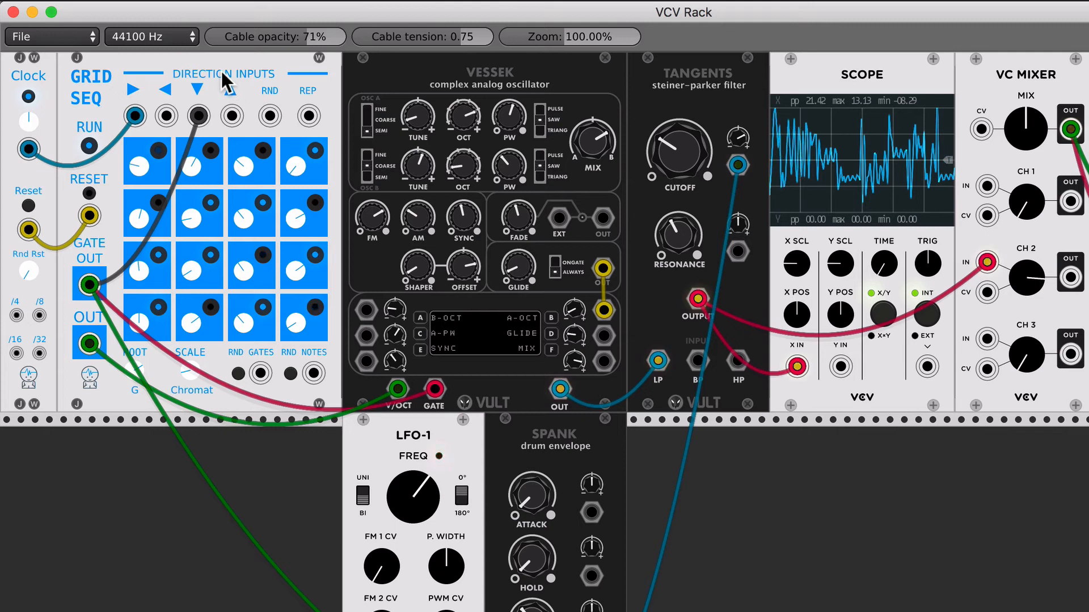
Raise the clock rate slightly above centre and randomize the Grid Seq three times.
{"action": "left_click_drag", "start_coordinate": [26, 126], "coordinate": [26, 113]}
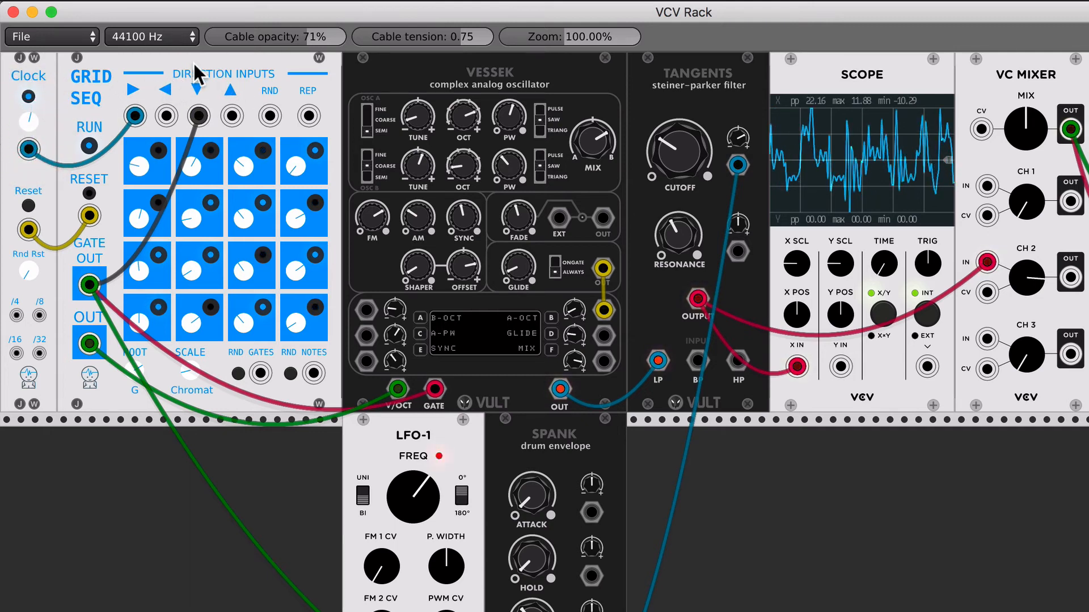
{"action": "key", "text": "super+r"}
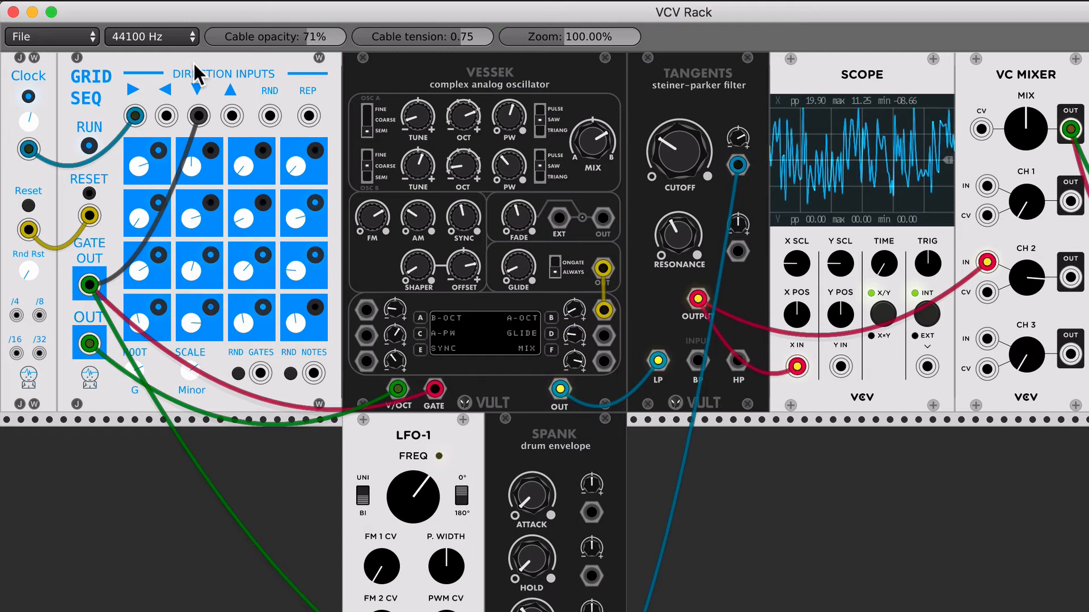
{"action": "key", "text": "super+r"}
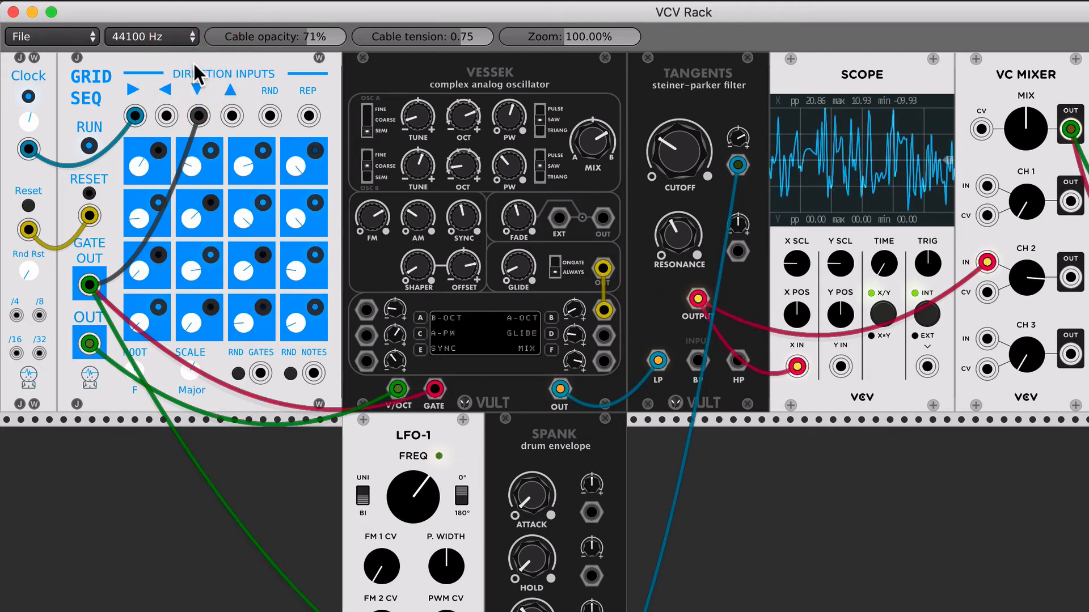
{"action": "key", "text": "super+r"}
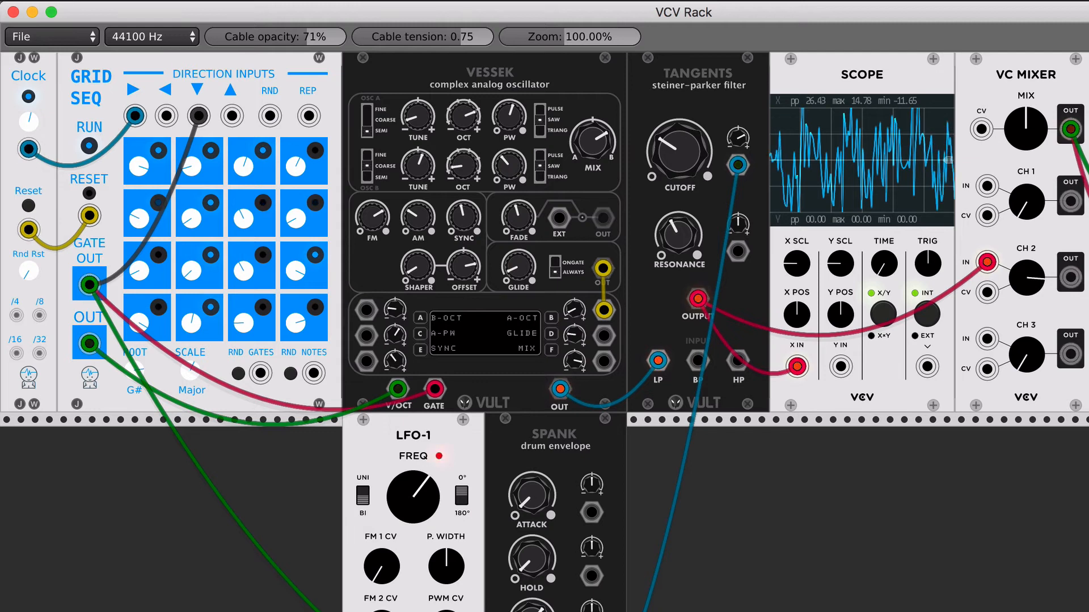
Patch an LFO-1 output into the Vessek's slot D input and assign that slot to oscillator A's pulse width, lowering the pulse width.
{"action": "left_click_drag", "start_coordinate": [521, 611], "coordinate": [601, 338]}
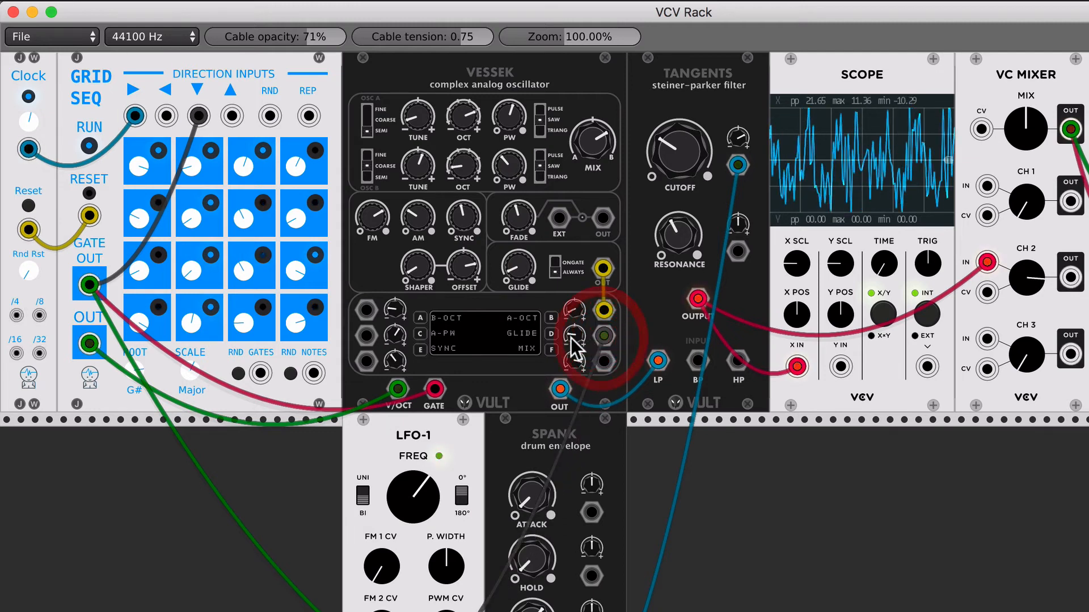
{"action": "left_click", "coordinate": [553, 336]}
{"action": "left_click_drag", "start_coordinate": [511, 105], "coordinate": [518, 150]}
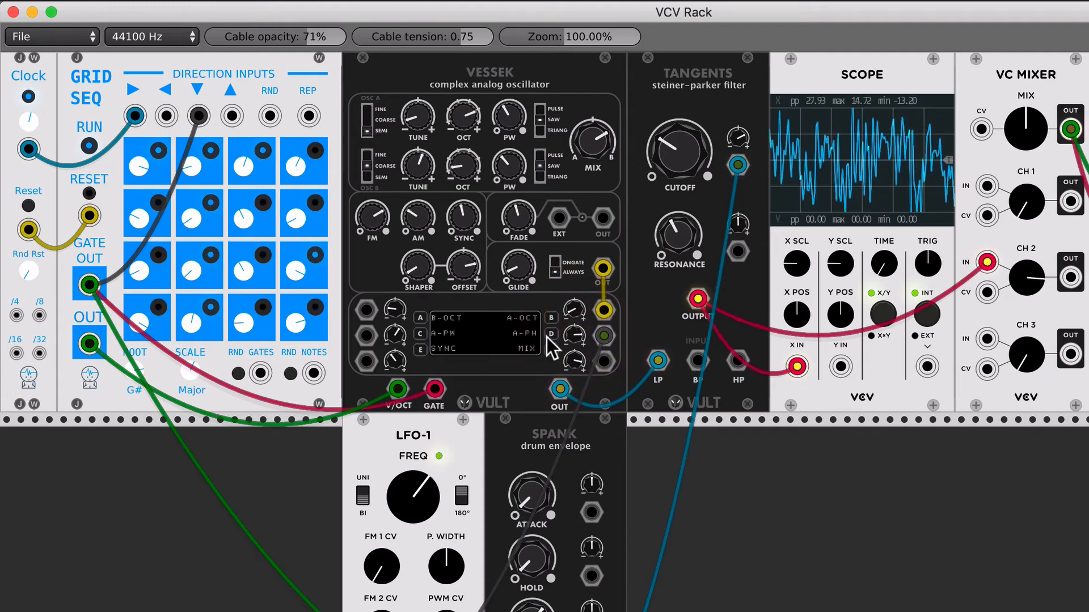
Randomize the Grid Seq twice, and randomize the Vessek repeatedly.
{"action": "key", "text": "super+r"}
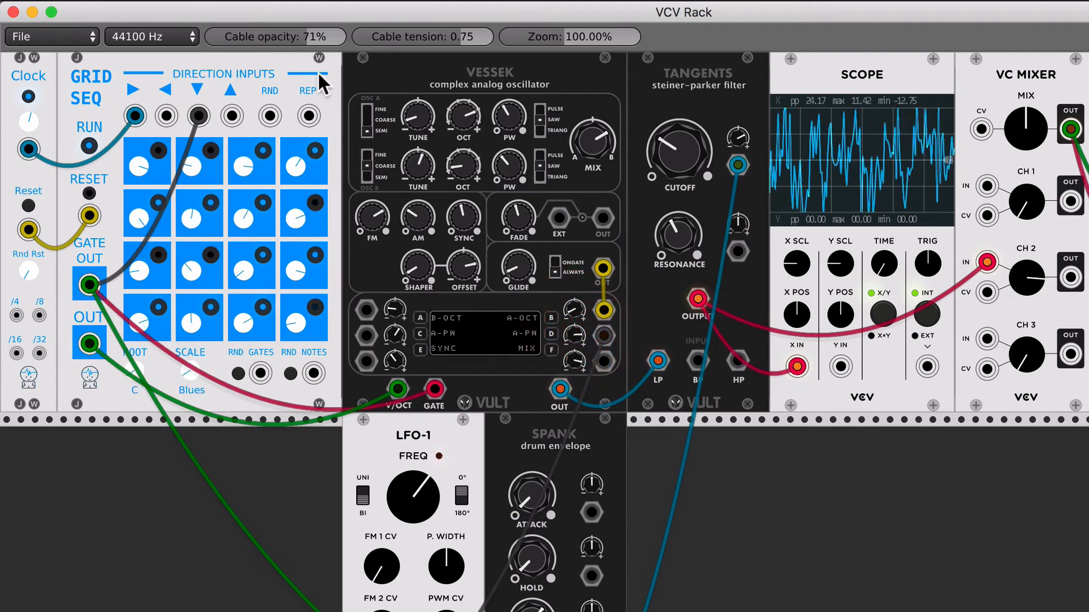
{"action": "key", "text": "super+r"}
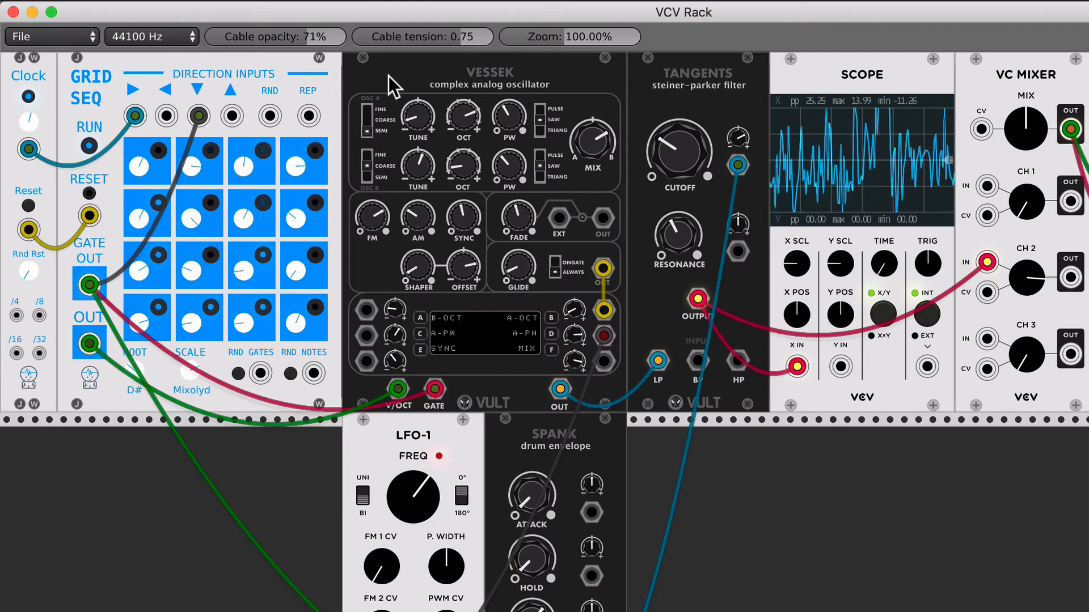
{"action": "key", "text": "super+r"}
{"action": "key", "text": "super+r"}
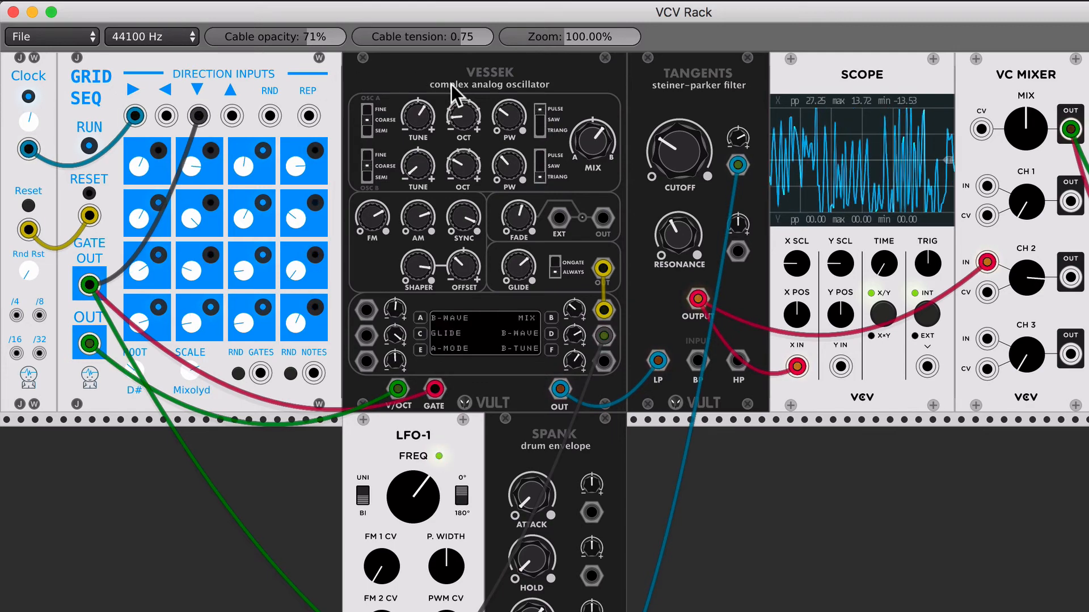
{"action": "key", "text": "super+r"}
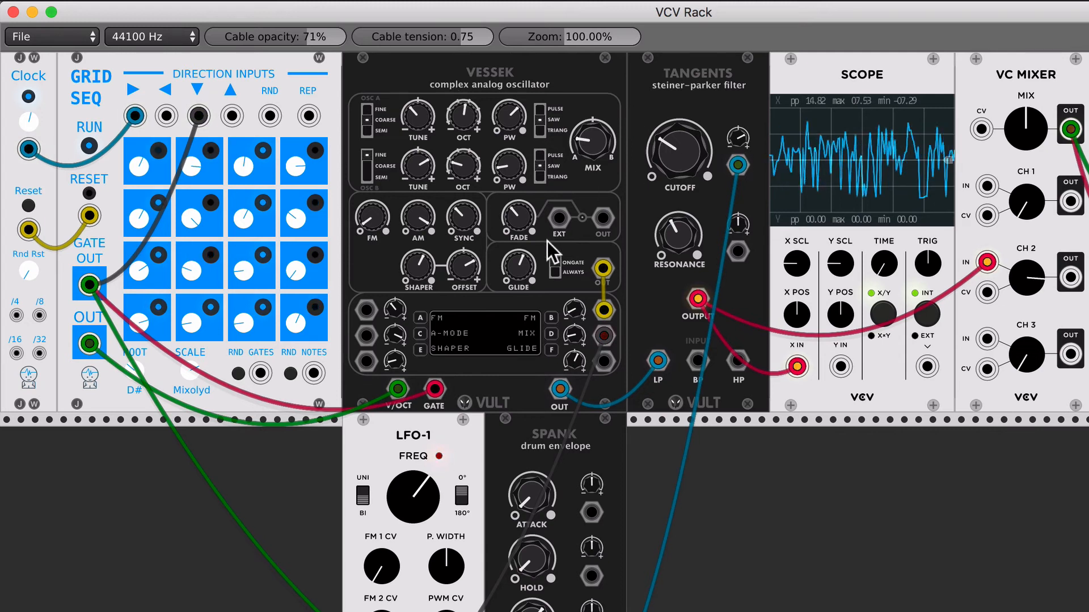
Adjust the Vessek's glide and lower the Tangents cutoff slightly.
{"action": "mouse_move", "coordinate": [509, 264]}
{"action": "left_mouse_down"}
{"action": "mouse_move", "coordinate": [526, 261]}
{"action": "mouse_move", "coordinate": [519, 254]}
{"action": "left_mouse_up"}
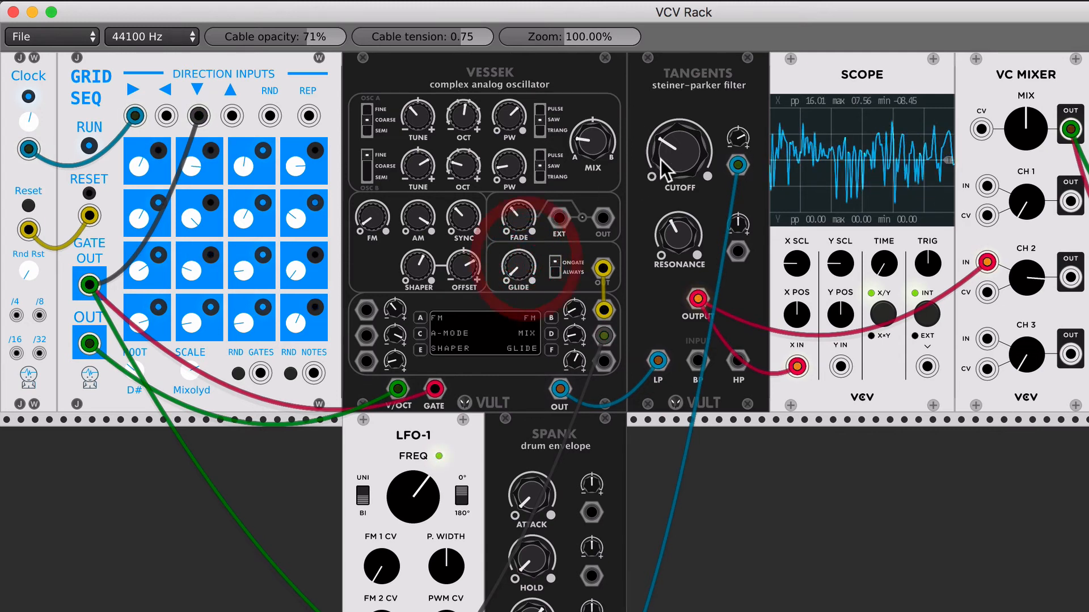
{"action": "left_click_drag", "start_coordinate": [664, 158], "coordinate": [673, 164]}
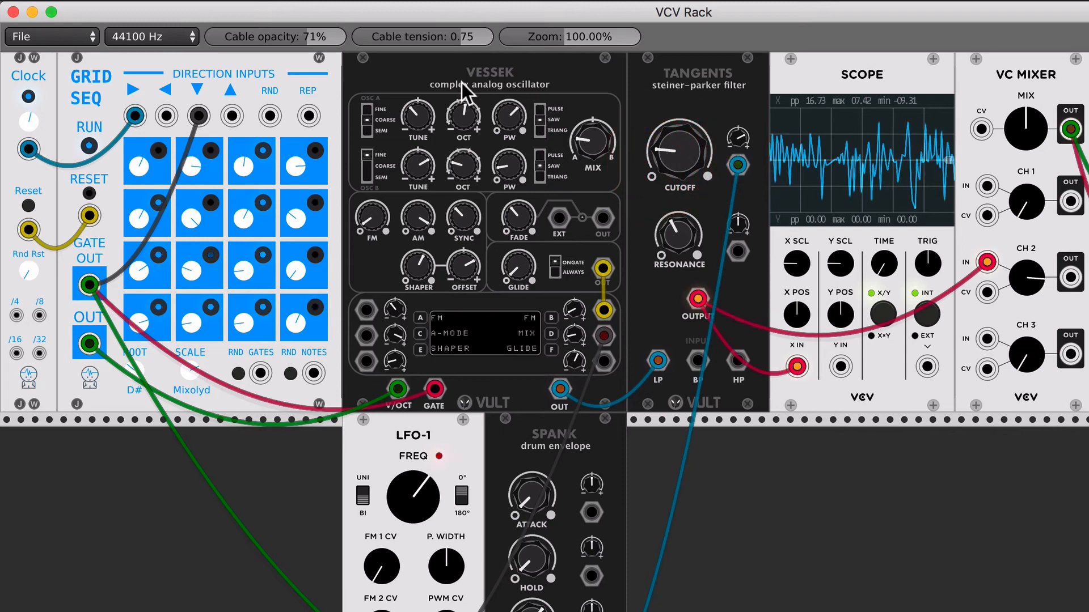
Randomize the Vessek again and run through several new random Grid Seq patterns.
{"action": "key", "text": "super+r"}
{"action": "key", "text": "super+r"}
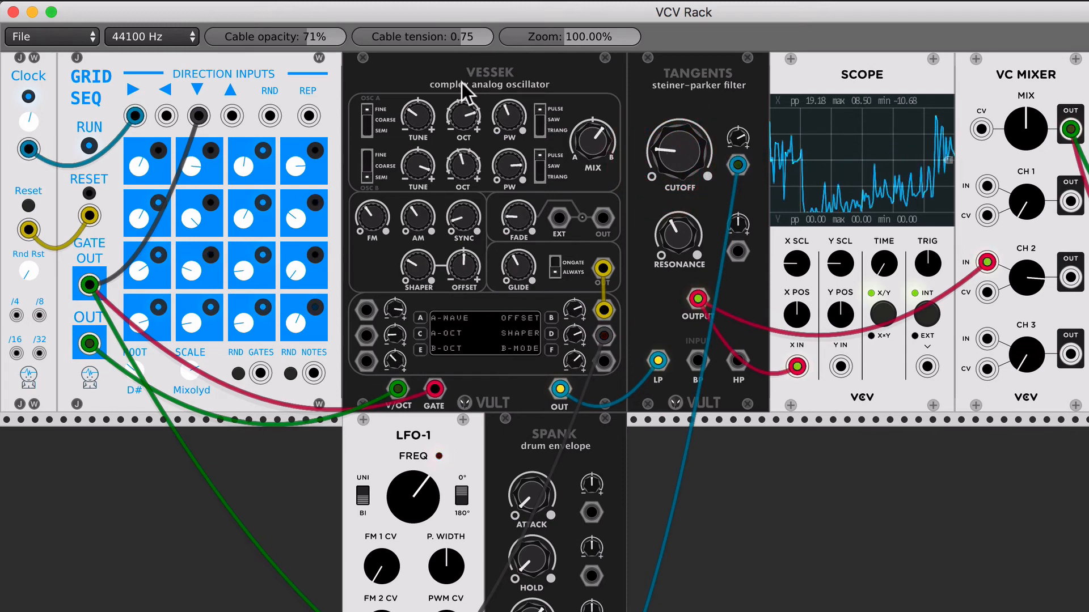
{"action": "key", "text": "super+r"}
{"action": "key", "text": "super+r"}
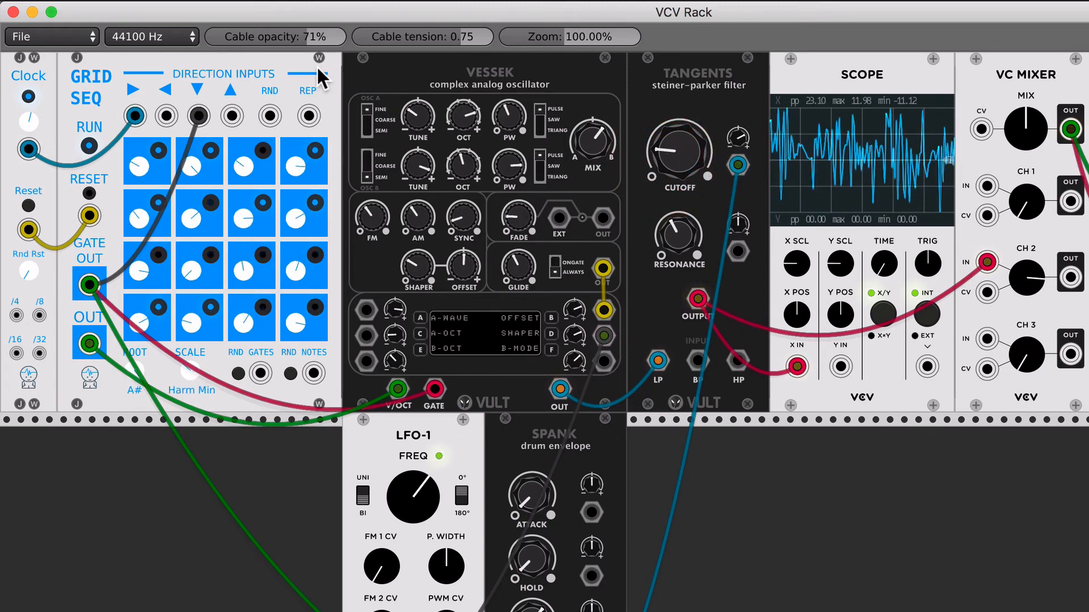
{"action": "key", "text": "super+r"}
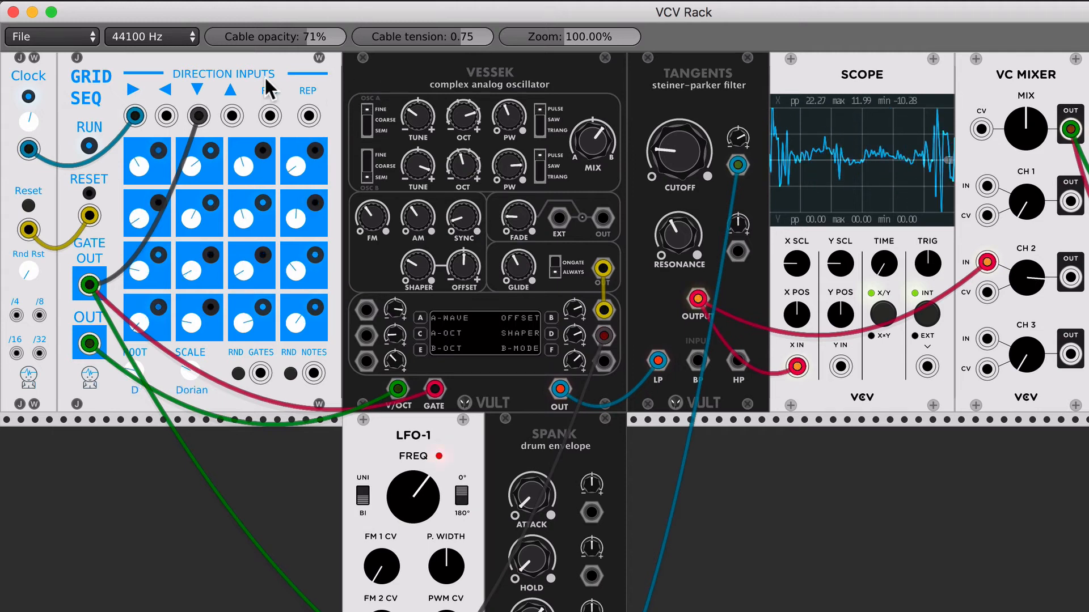
{"action": "key", "text": "super+r"}
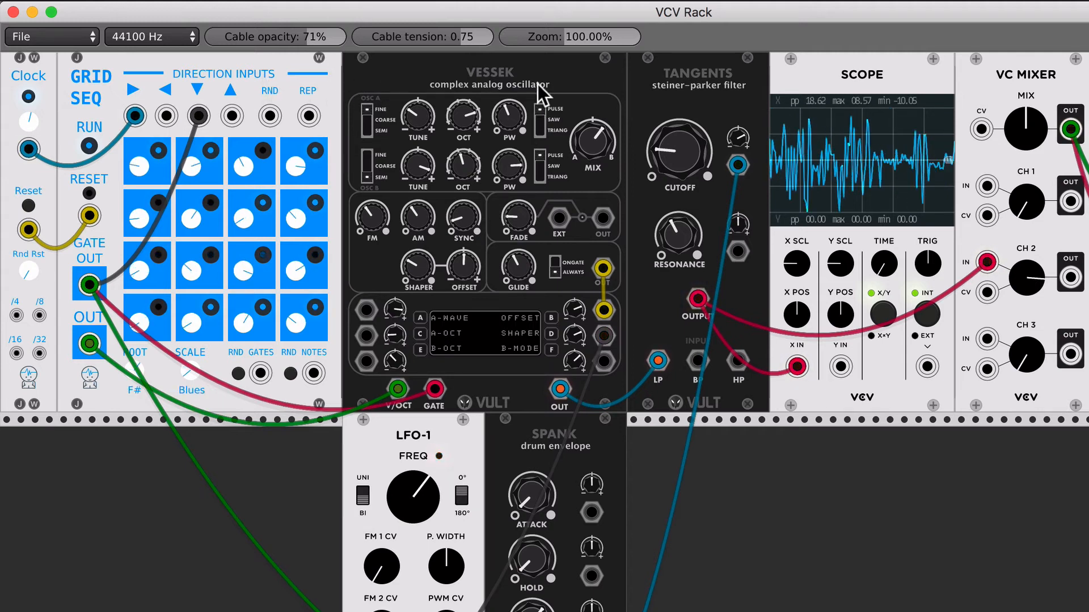
Reset the Vessek's knobs to their defaults, and raise both the Tangents cutoff modulation amount and the cutoff.
{"action": "key", "text": "super+r"}
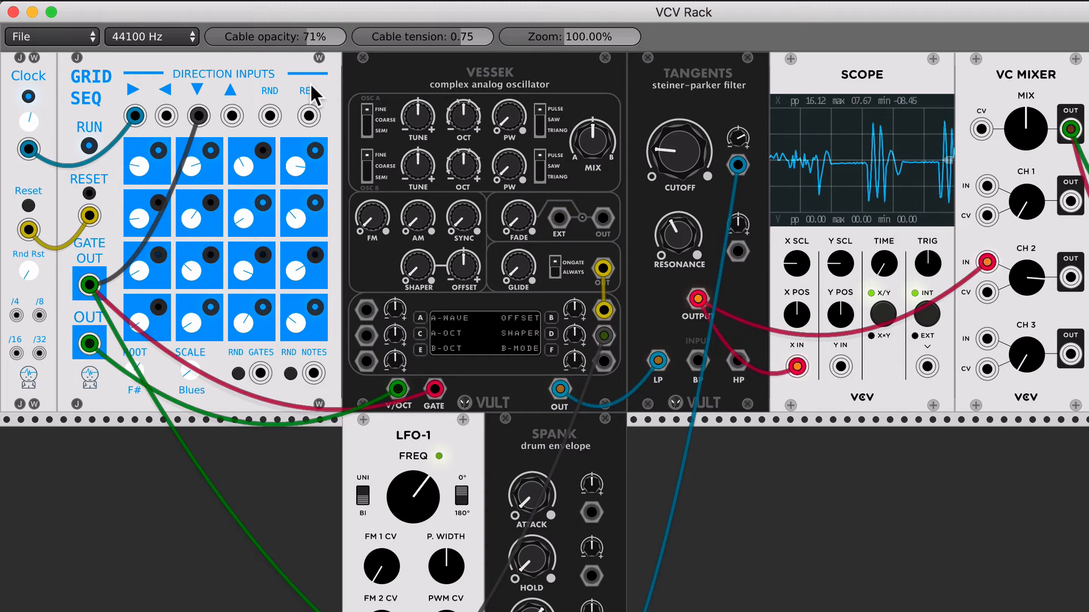
{"action": "mouse_move", "coordinate": [678, 139]}
{"action": "left_mouse_down"}
{"action": "mouse_move", "coordinate": [690, 155]}
{"action": "mouse_move", "coordinate": [744, 143]}
{"action": "mouse_move", "coordinate": [696, 140]}
{"action": "left_mouse_up"}
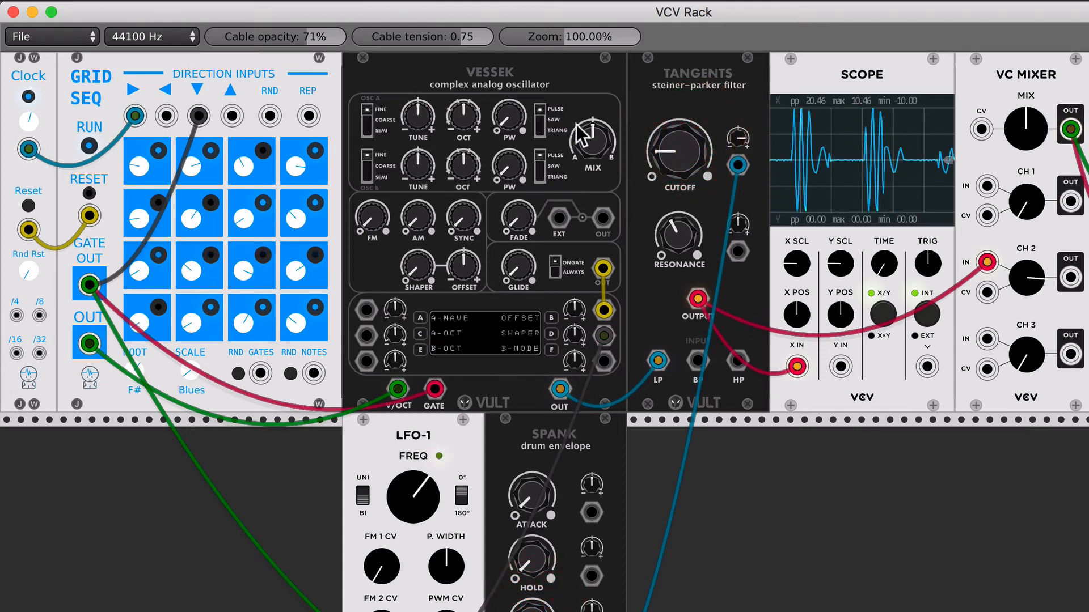
{"action": "left_click", "coordinate": [660, 134]}
{"action": "left_click_drag", "start_coordinate": [661, 133], "coordinate": [663, 154]}
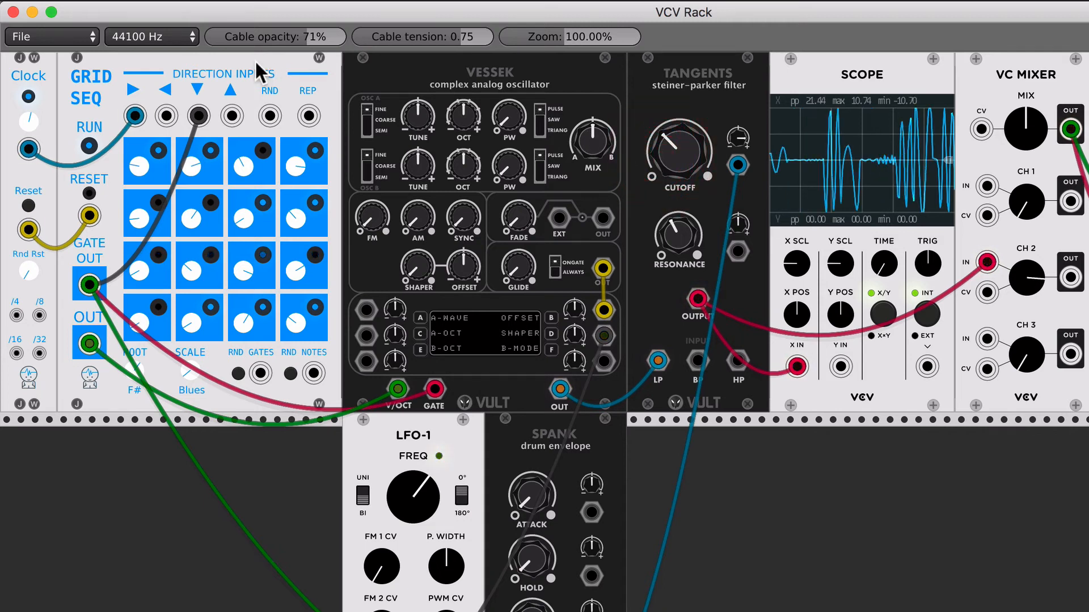
Randomize the Grid Seq again, lower the Tangents cutoff, and bring its resonance up to just below centre.
{"action": "key", "text": "super+r"}
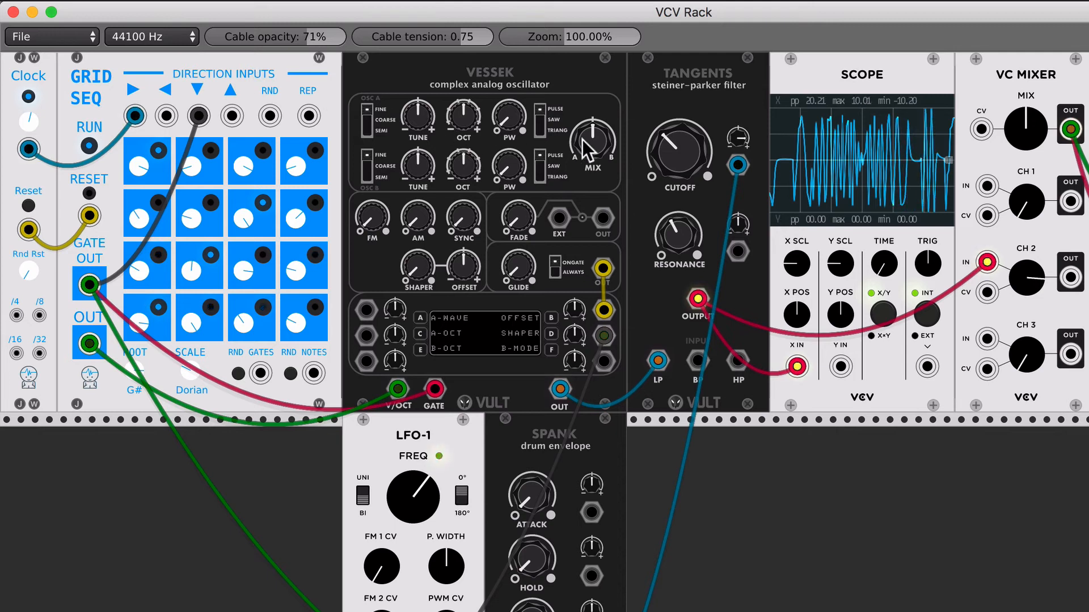
{"action": "left_click_drag", "start_coordinate": [674, 159], "coordinate": [673, 164]}
{"action": "left_click_drag", "start_coordinate": [679, 231], "coordinate": [679, 231]}
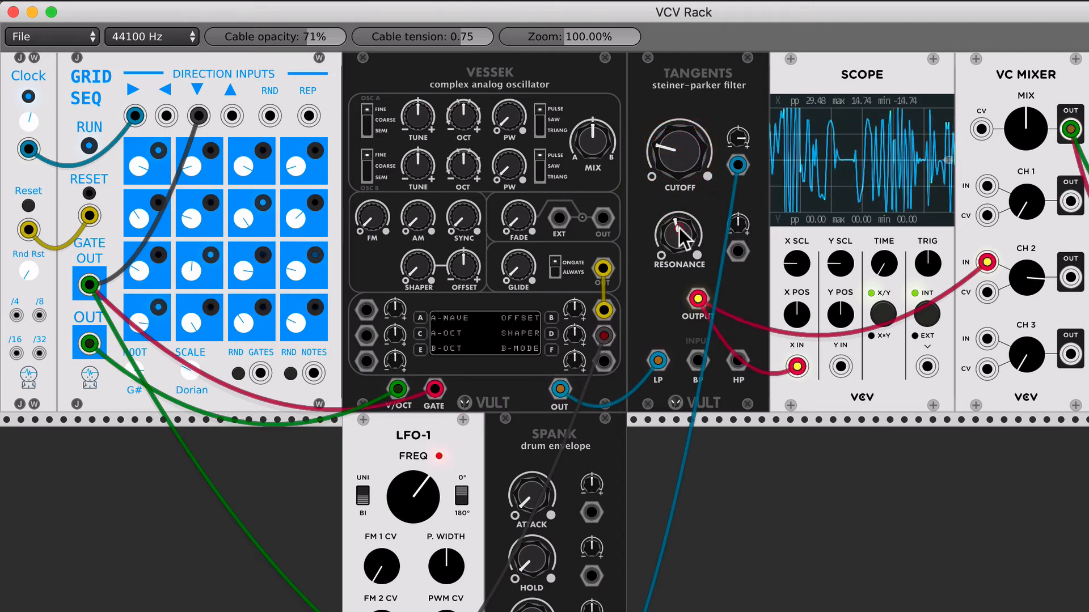
Detune Vessek oscillator B slightly upward with a lower octave, and raise oscillator A's octave.
{"action": "left_click_drag", "start_coordinate": [412, 160], "coordinate": [463, 175]}
{"action": "left_click_drag", "start_coordinate": [470, 122], "coordinate": [470, 118]}
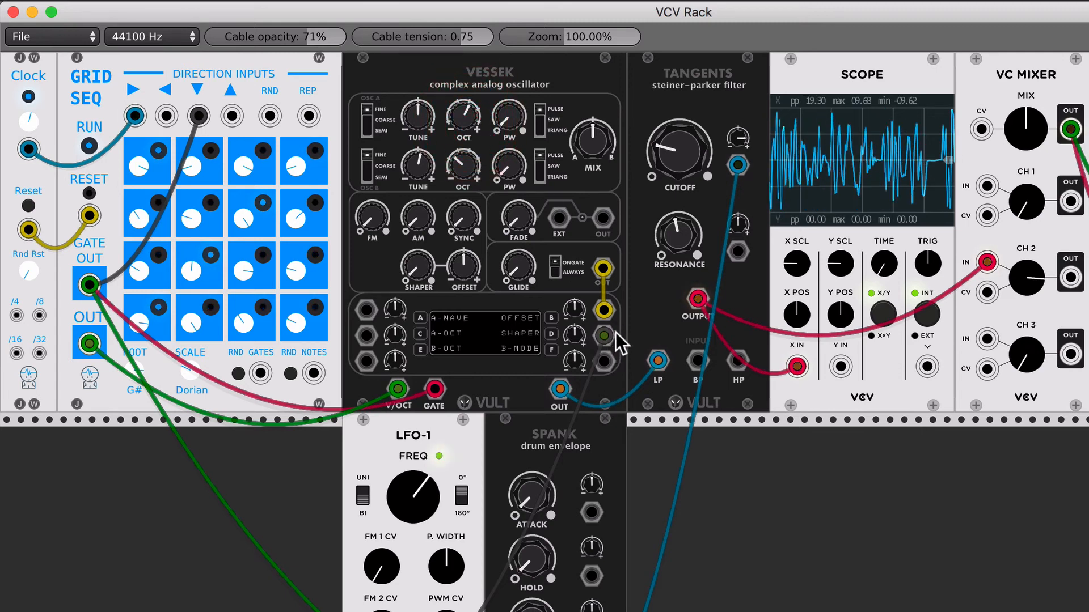
Assign Vessek slot D to oscillator A's pulse width with a strong positive amount, raise that pulse width, and slow the LFO-1 to just below centre.
{"action": "left_click", "coordinate": [553, 334]}
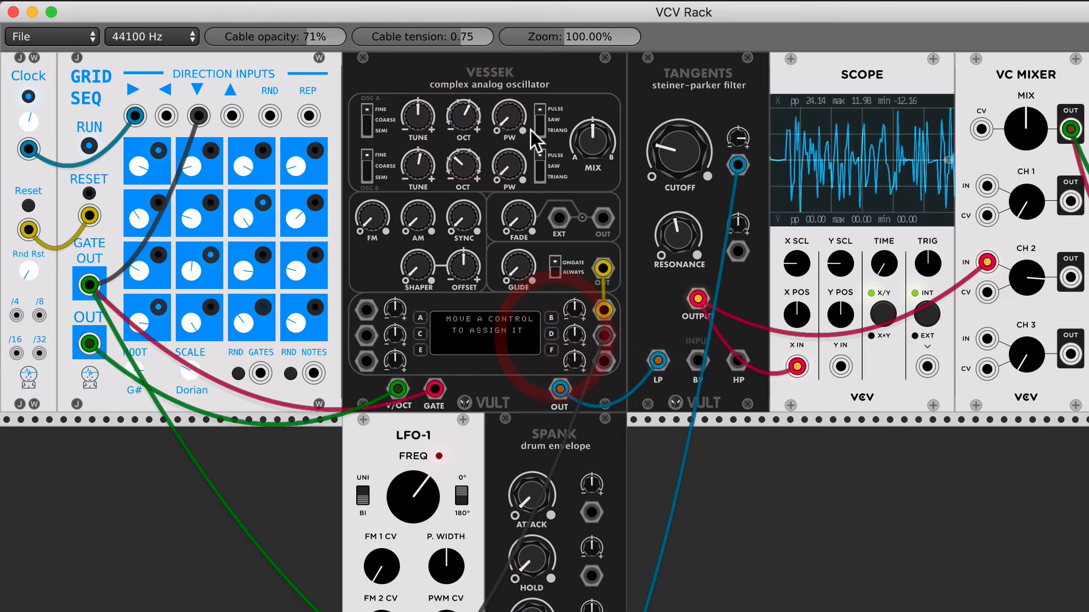
{"action": "left_click_drag", "start_coordinate": [512, 119], "coordinate": [512, 113]}
{"action": "left_click_drag", "start_coordinate": [579, 336], "coordinate": [580, 336]}
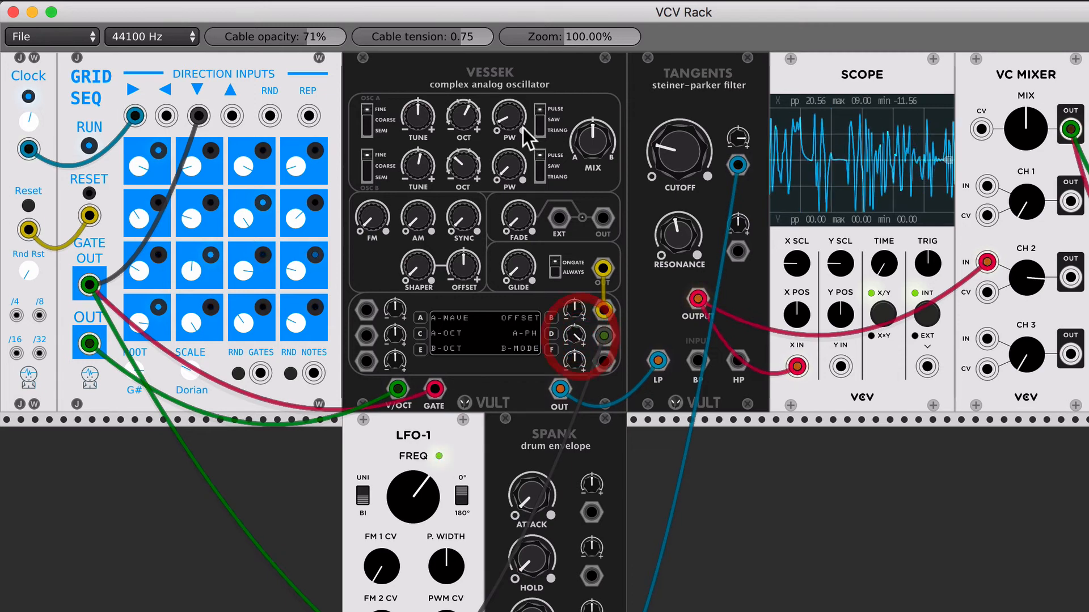
{"action": "left_click_drag", "start_coordinate": [509, 118], "coordinate": [508, 113]}
{"action": "left_click_drag", "start_coordinate": [409, 491], "coordinate": [409, 497]}
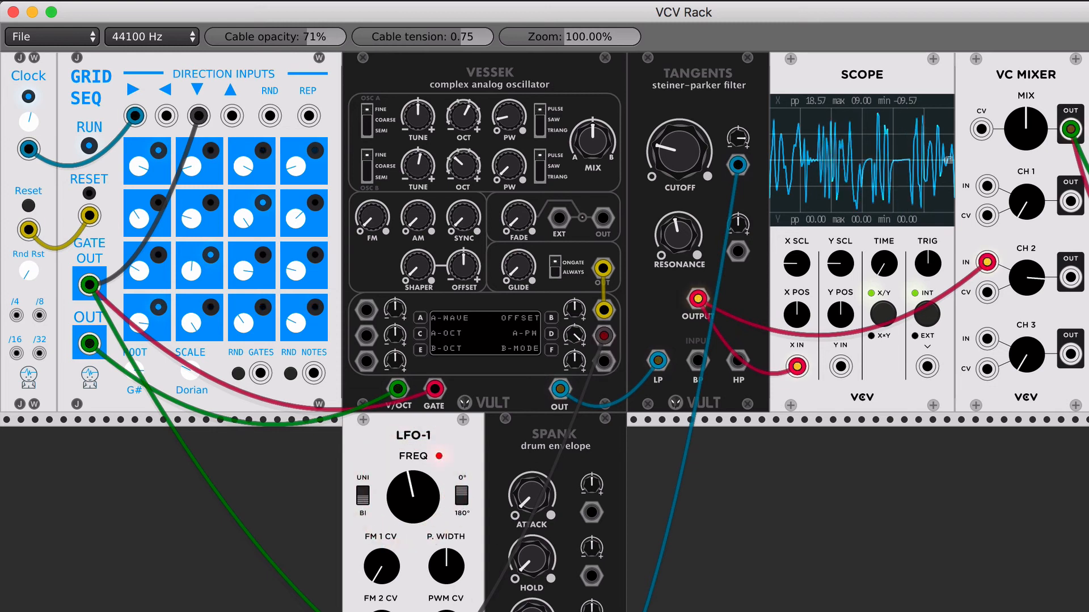
Patch an LFO-1 output into the Vessek's slot F input and assign the slot to oscillator B's pulse width with a positive amount.
{"action": "left_click_drag", "start_coordinate": [461, 611], "coordinate": [604, 361]}
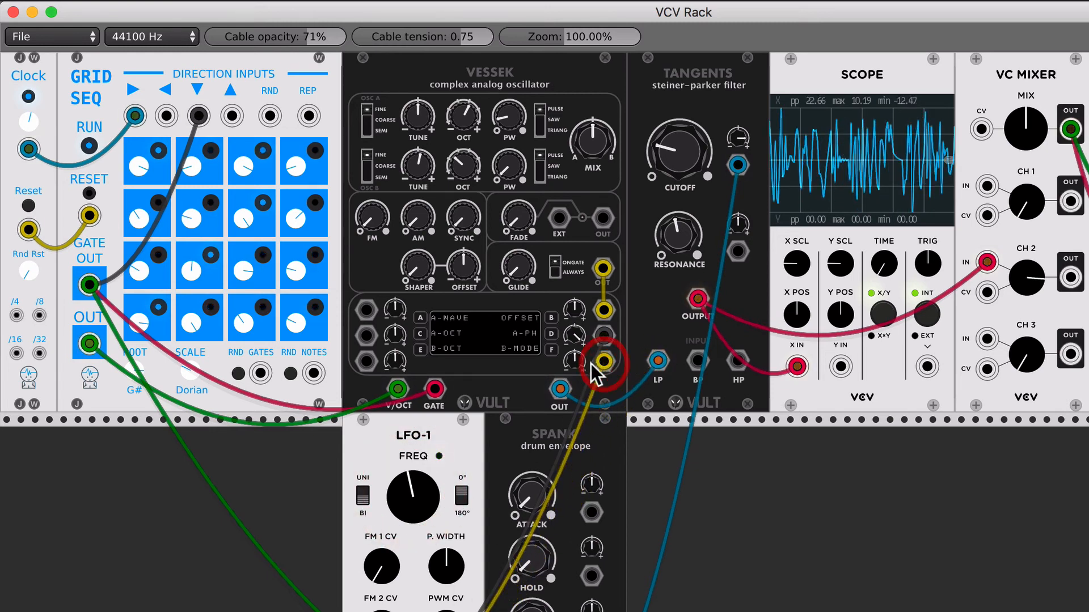
{"action": "left_click", "coordinate": [546, 348]}
{"action": "left_click_drag", "start_coordinate": [506, 167], "coordinate": [505, 172]}
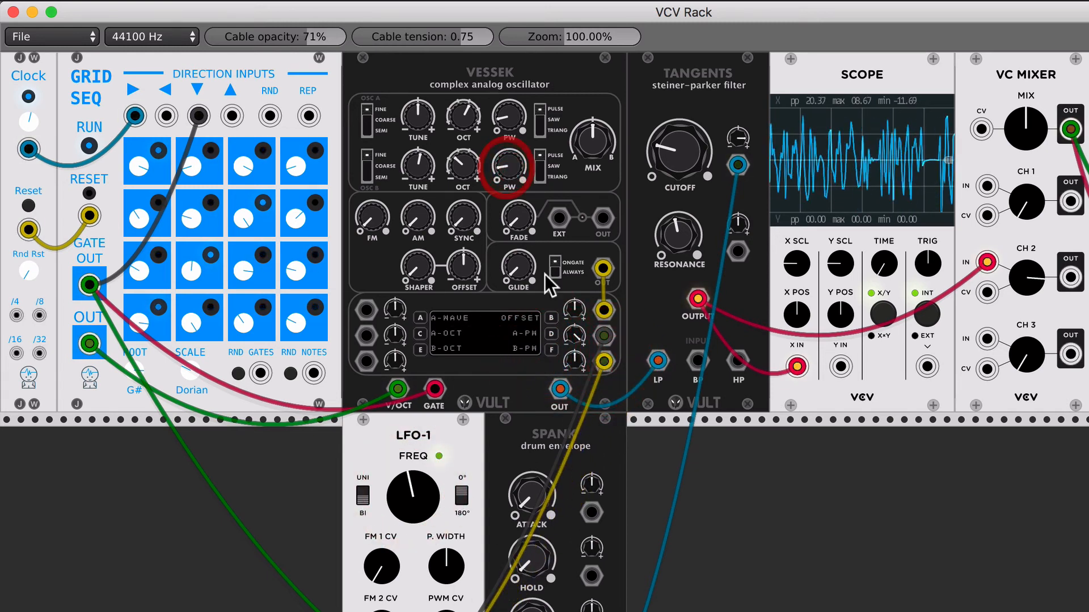
{"action": "left_click_drag", "start_coordinate": [574, 370], "coordinate": [574, 361]}
Shift the Vessek's oscillator mix towards A and reassign slot F to modulate the mix.
{"action": "left_click_drag", "start_coordinate": [592, 142], "coordinate": [594, 148]}
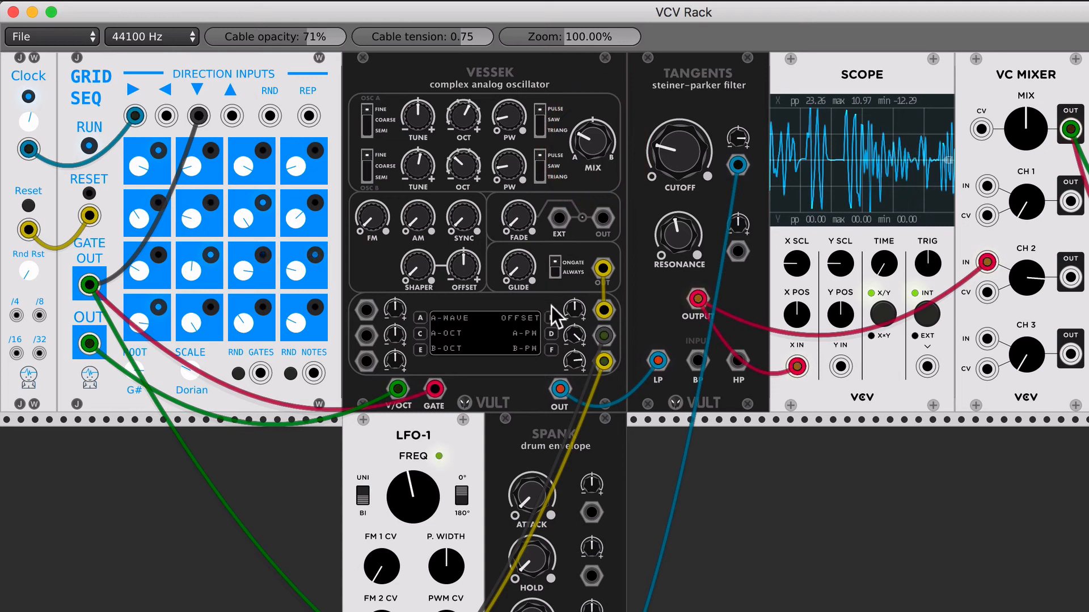
{"action": "left_click", "coordinate": [550, 351]}
{"action": "left_click", "coordinate": [593, 142]}
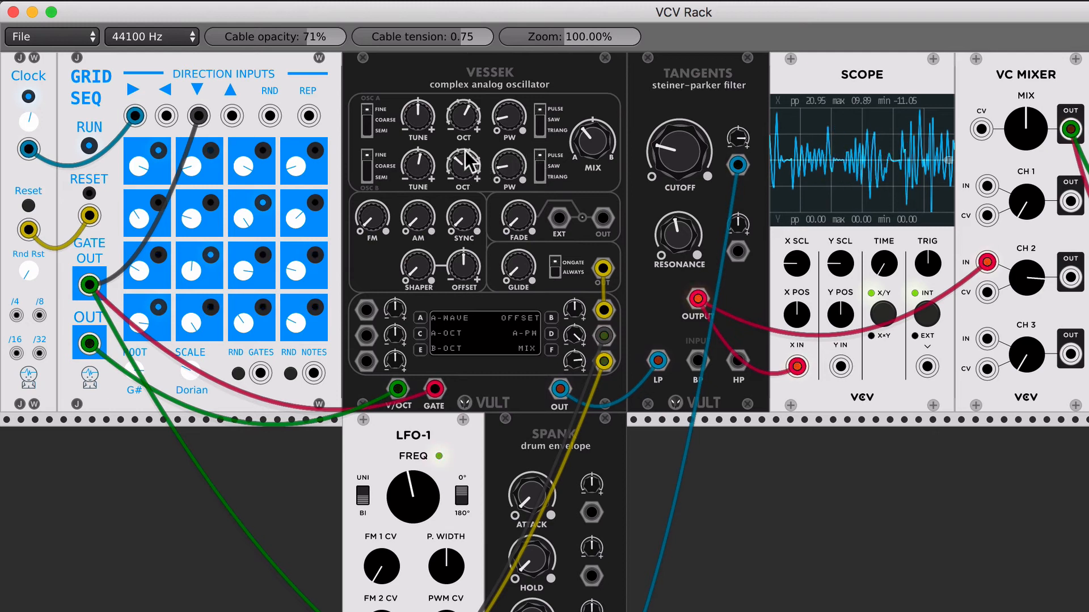
Raise Vessek oscillator A's octave and shift the oscillator mix further towards A.
{"action": "left_click", "coordinate": [465, 110]}
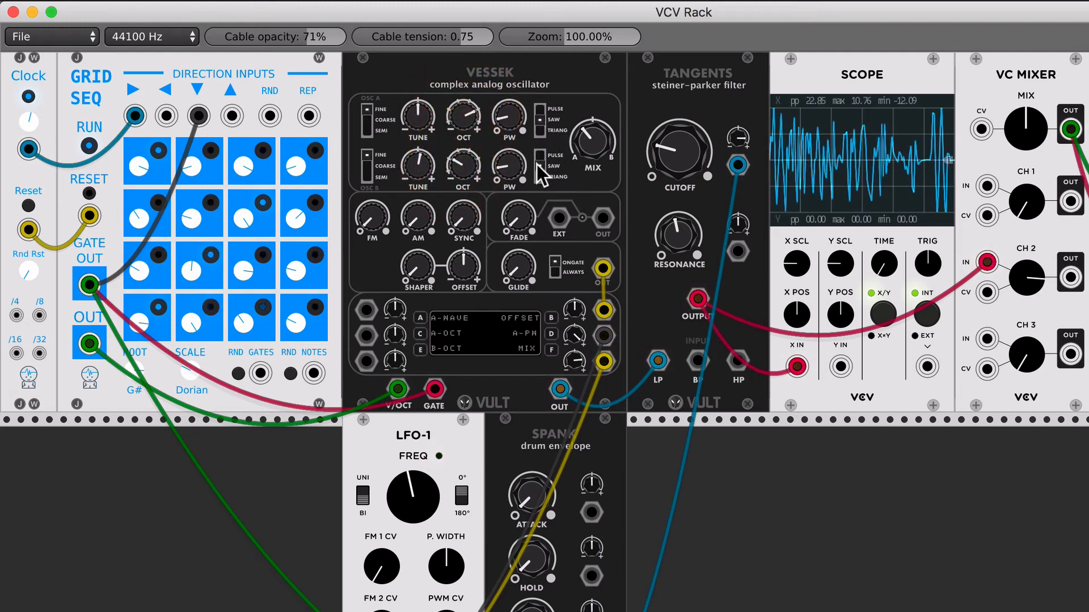
{"action": "left_click_drag", "start_coordinate": [586, 144], "coordinate": [587, 145]}
Slow the LFO-1 to about nine o'clock and slightly reduce the amount of Vessek slot F's mix modulation.
{"action": "left_click", "coordinate": [415, 489]}
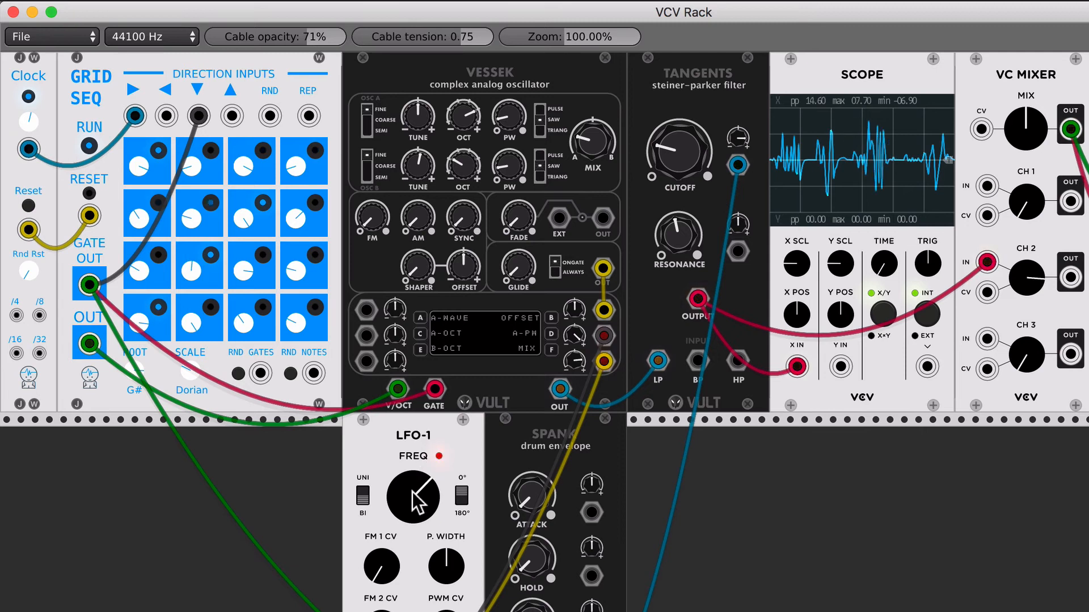
{"action": "left_click_drag", "start_coordinate": [415, 488], "coordinate": [414, 498]}
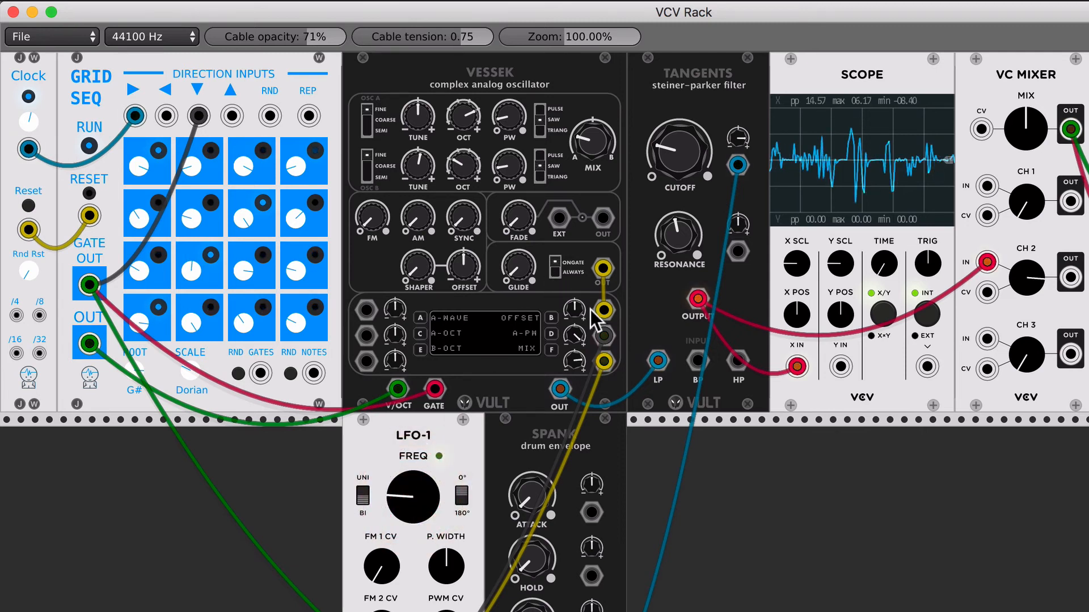
{"action": "left_click_drag", "start_coordinate": [575, 361], "coordinate": [575, 363]}
Open the Tangents filter cutoff to the centre position.
{"action": "left_click_drag", "start_coordinate": [679, 149], "coordinate": [680, 149]}
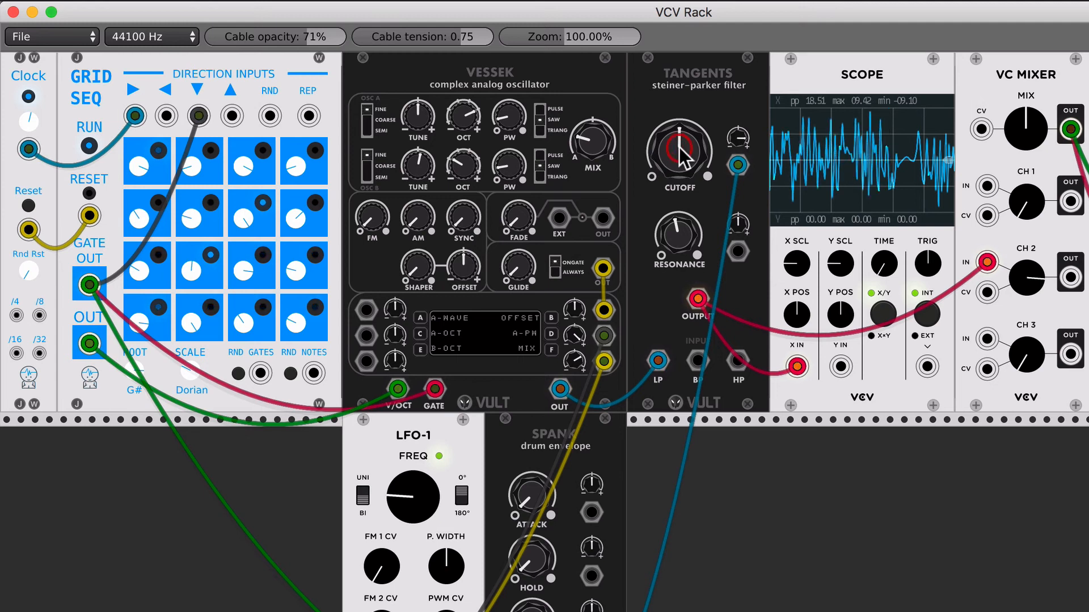
{"action": "left_click_drag", "start_coordinate": [368, 220], "coordinate": [368, 220]}
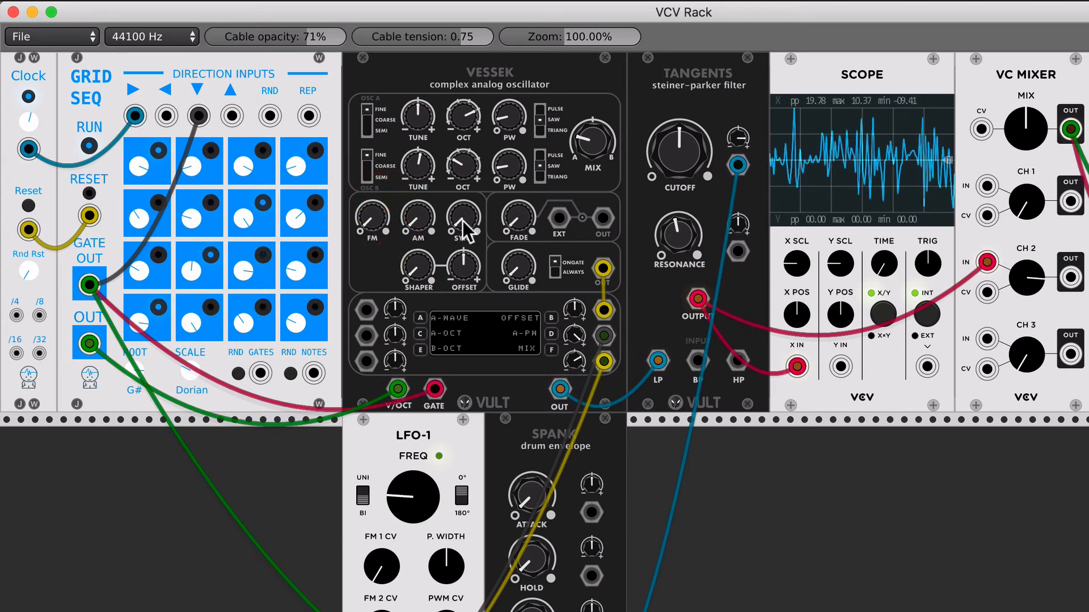
Turn the Vessek's sync fully up, then lower oscillator A's octave and raise oscillator B's octave.
{"action": "left_click_drag", "start_coordinate": [464, 221], "coordinate": [463, 166]}
{"action": "left_click_drag", "start_coordinate": [463, 116], "coordinate": [463, 110]}
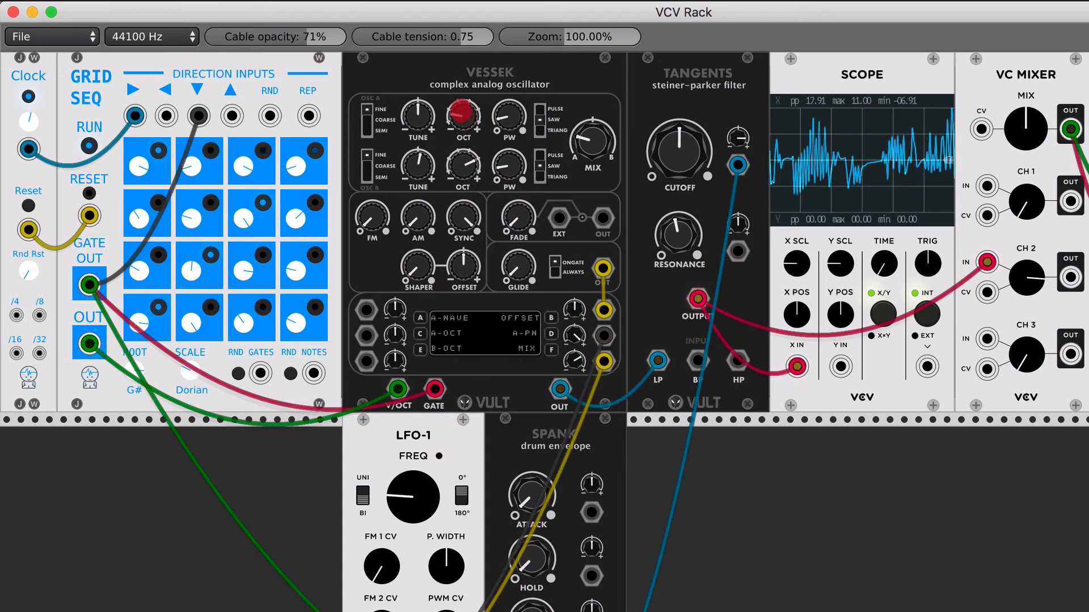
{"action": "left_click_drag", "start_coordinate": [464, 163], "coordinate": [464, 160]}
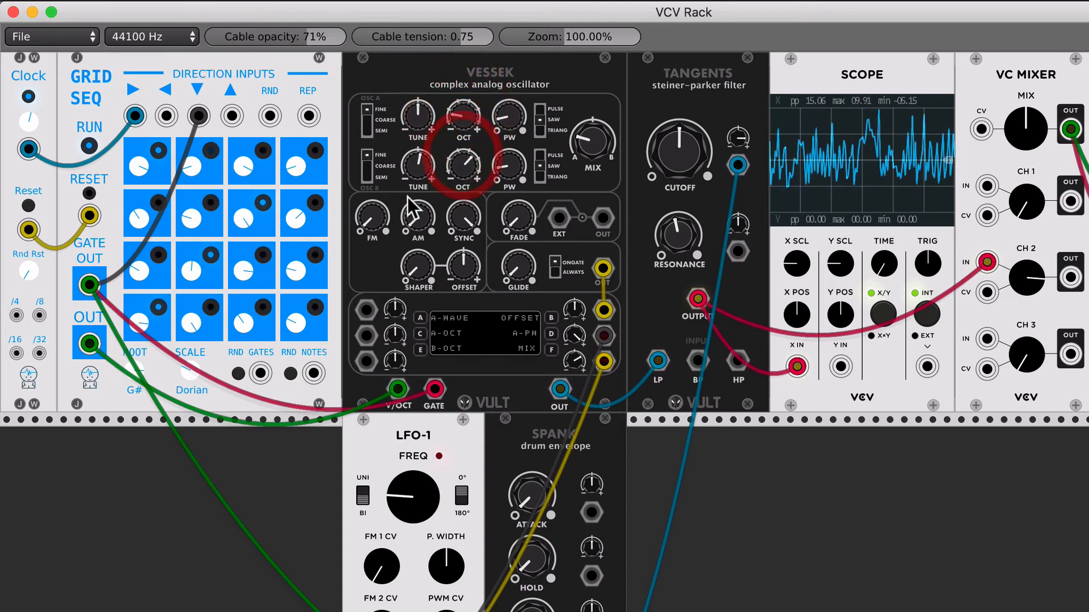
Try some FM and glide with the Tangents cutoff opened to about three o'clock, and return FM to zero.
{"action": "left_click_drag", "start_coordinate": [373, 219], "coordinate": [369, 186]}
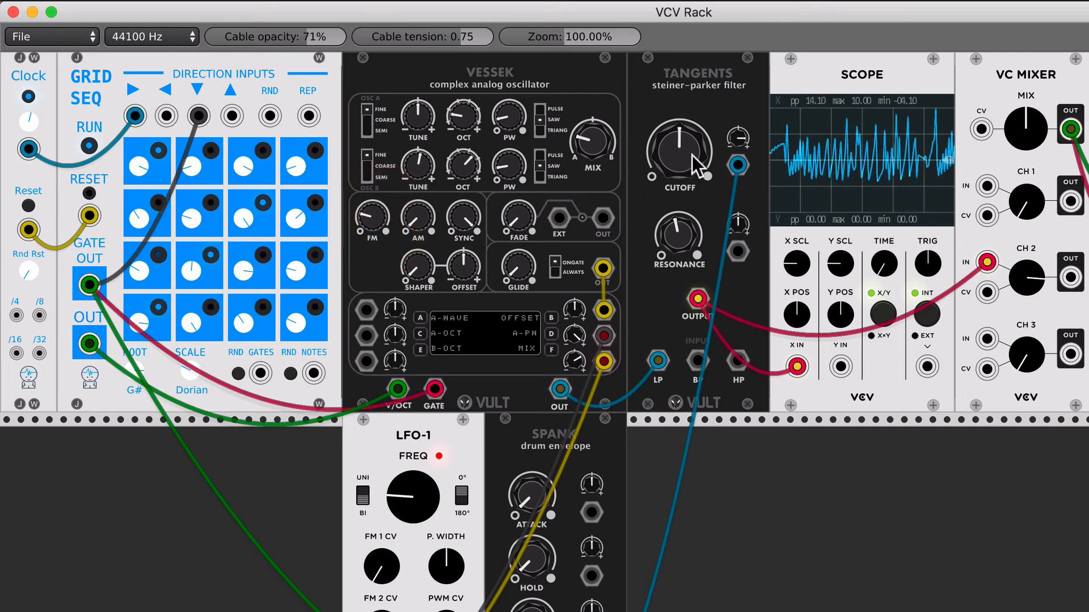
{"action": "left_click_drag", "start_coordinate": [693, 159], "coordinate": [692, 156]}
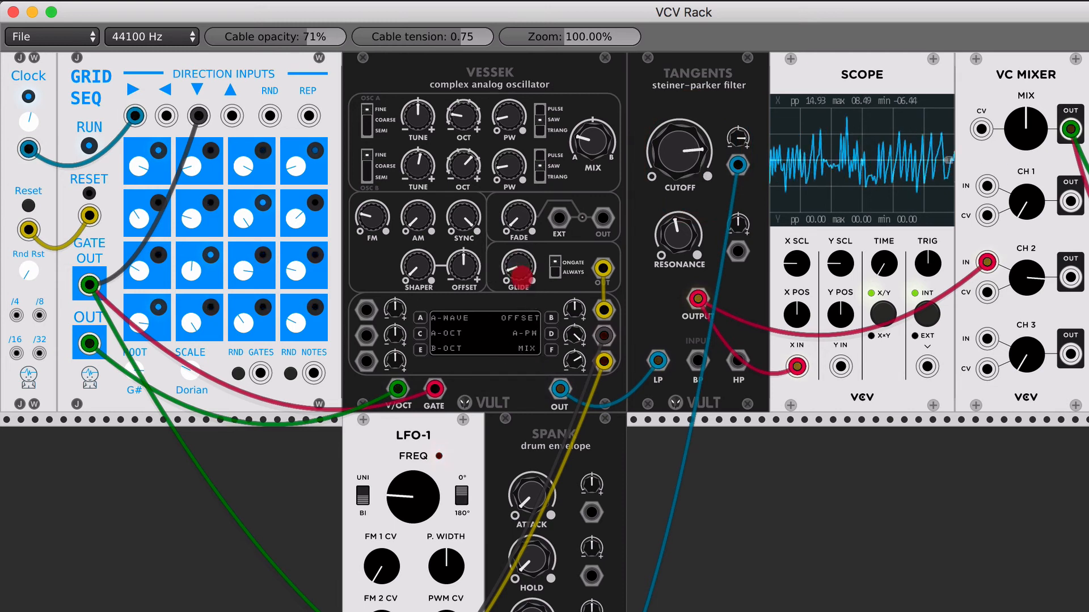
{"action": "left_click_drag", "start_coordinate": [522, 277], "coordinate": [521, 277]}
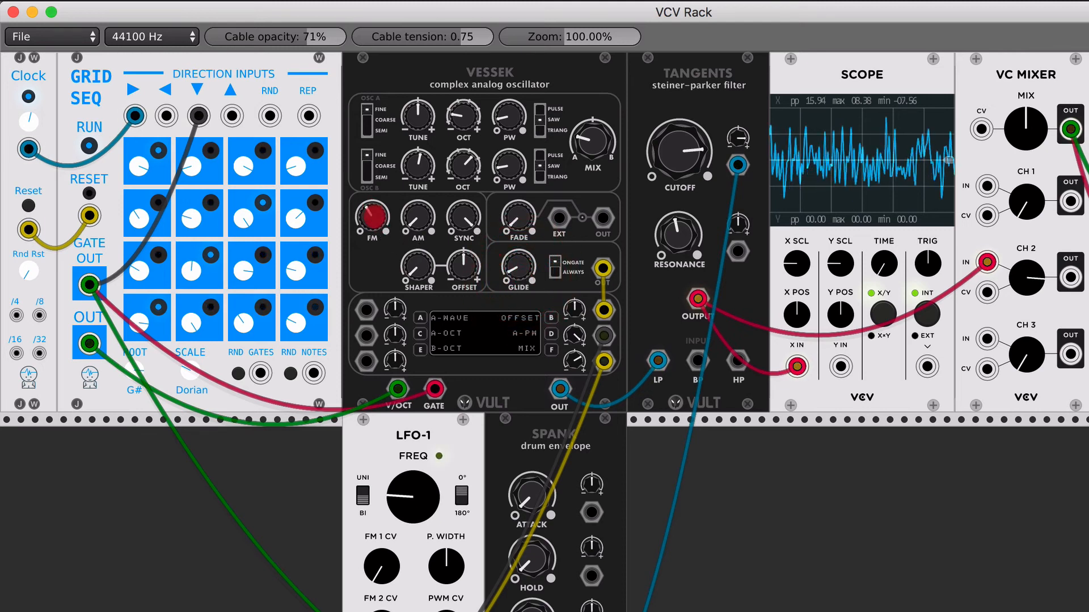
{"action": "left_click_drag", "start_coordinate": [372, 217], "coordinate": [372, 217]}
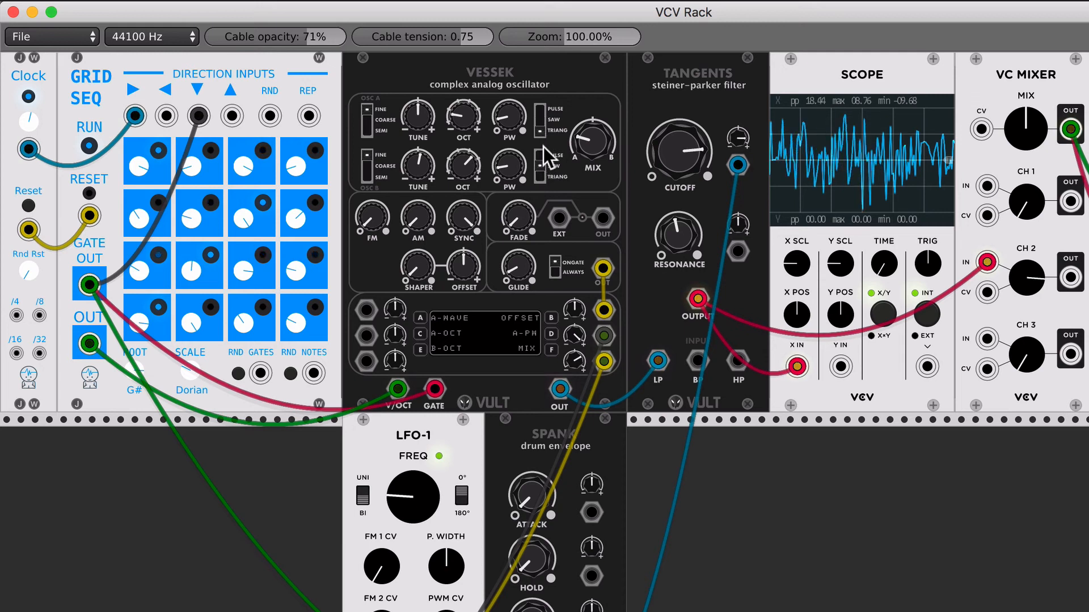
Switch Vessek oscillator B to the triangle wave and close the Tangents cutoff to about ten o'clock.
{"action": "left_click", "coordinate": [539, 179]}
{"action": "left_click_drag", "start_coordinate": [670, 160], "coordinate": [670, 185]}
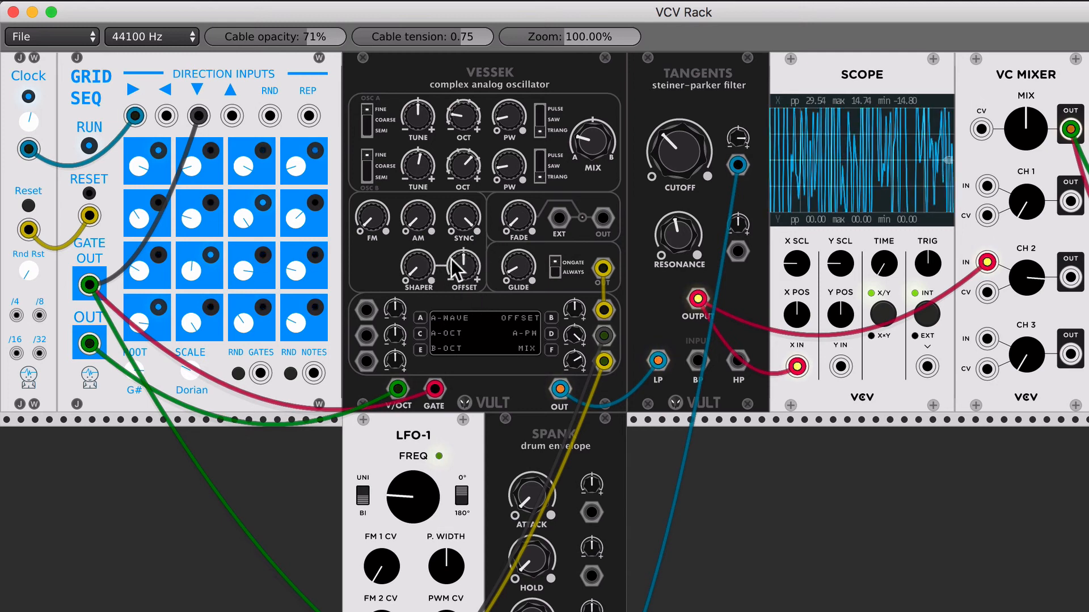
Raise the Vessek's shaper and offset, and turn FM fully up with the mix just past centre towards B.
{"action": "left_click_drag", "start_coordinate": [464, 225], "coordinate": [460, 263]}
{"action": "left_click_drag", "start_coordinate": [369, 207], "coordinate": [370, 211]}
{"action": "left_click_drag", "start_coordinate": [604, 136], "coordinate": [605, 126]}
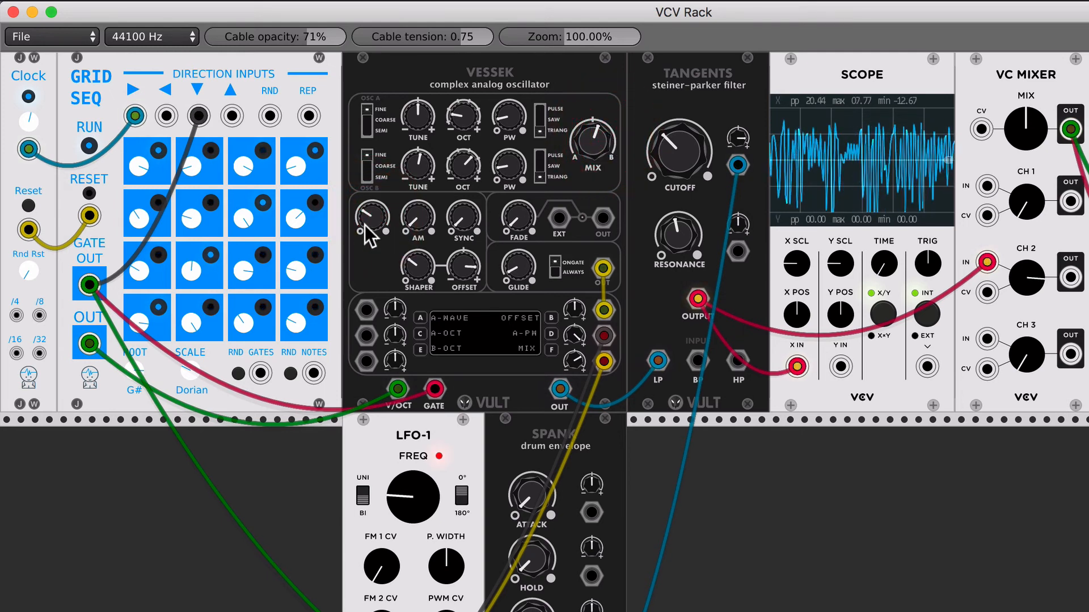
{"action": "left_click_drag", "start_coordinate": [370, 216], "coordinate": [370, 213]}
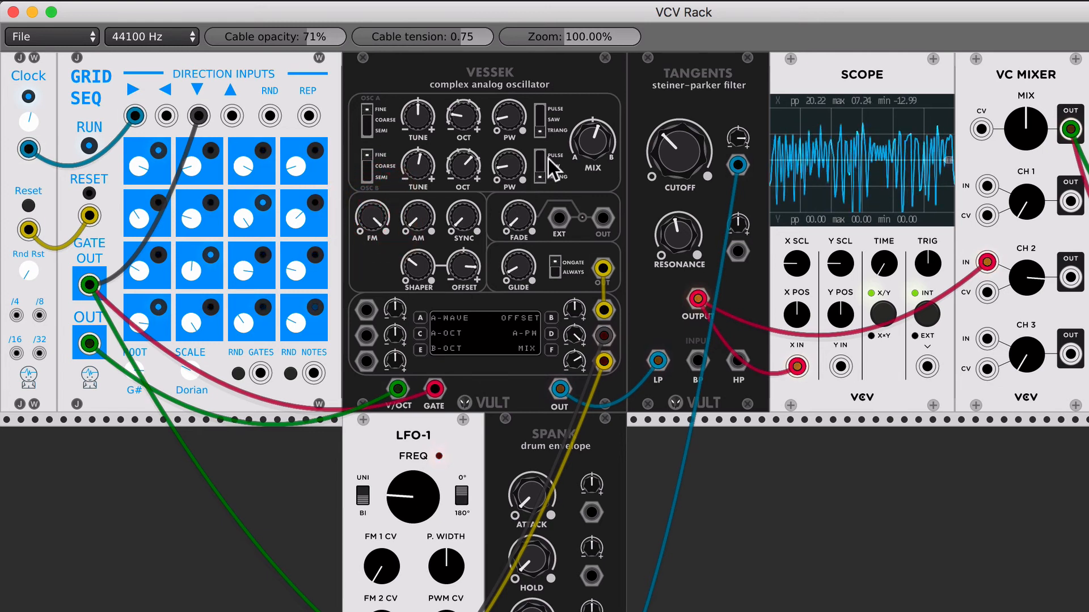
Set the Vessek's mix slightly to the A side of centre and reset the slot D and F amounts to centre.
{"action": "left_click_drag", "start_coordinate": [582, 148], "coordinate": [582, 149]}
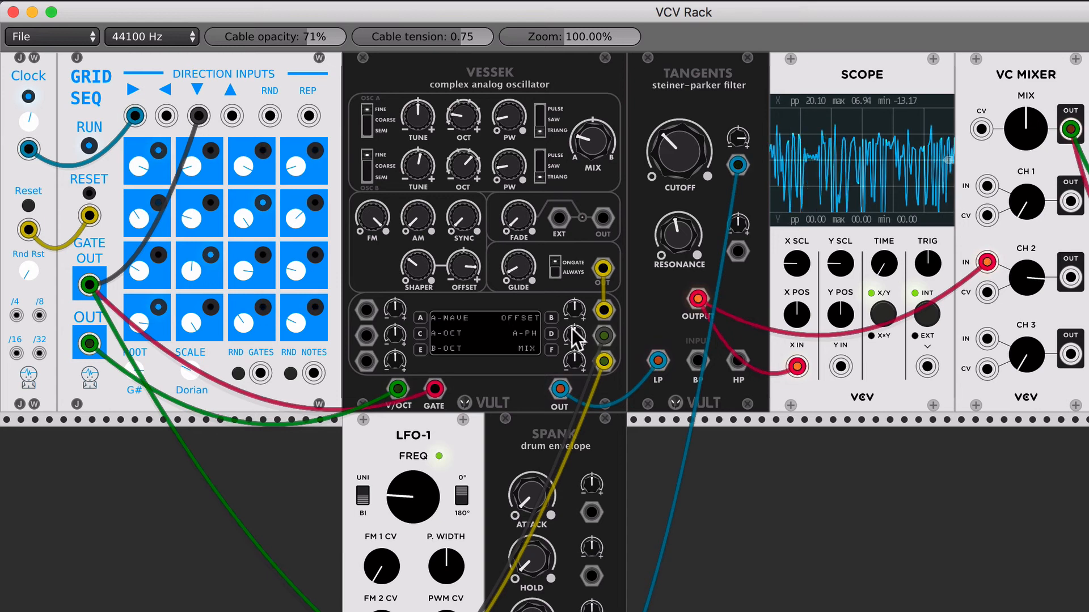
{"action": "left_click_drag", "start_coordinate": [587, 135], "coordinate": [588, 90]}
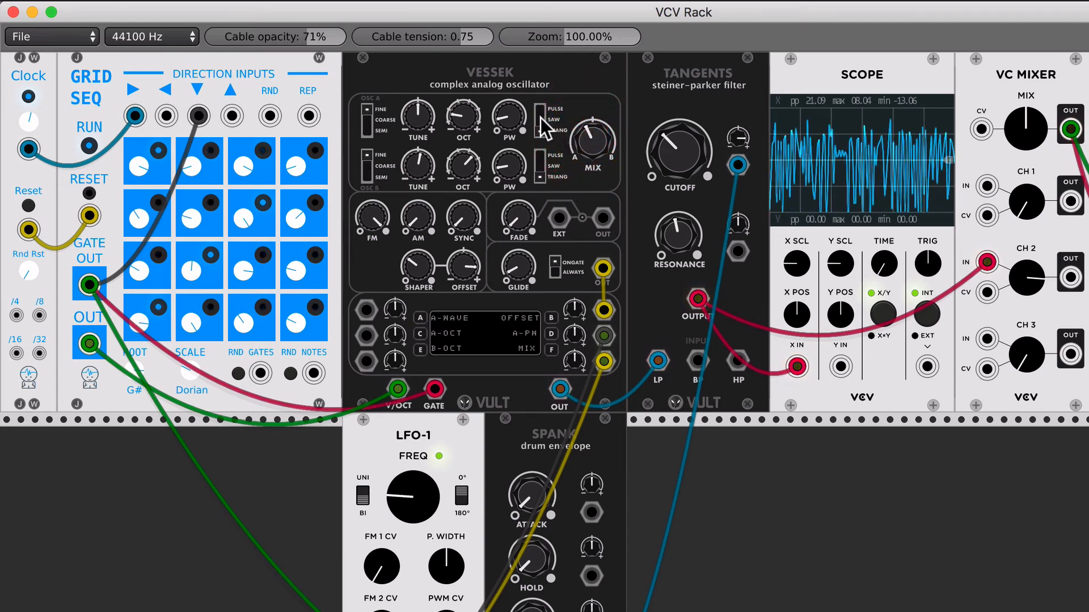
Switch Vessek oscillator A to saw with a higher octave, and open the Tangents cutoff well past centre.
{"action": "left_click", "coordinate": [540, 119]}
{"action": "left_click_drag", "start_coordinate": [663, 152], "coordinate": [663, 116]}
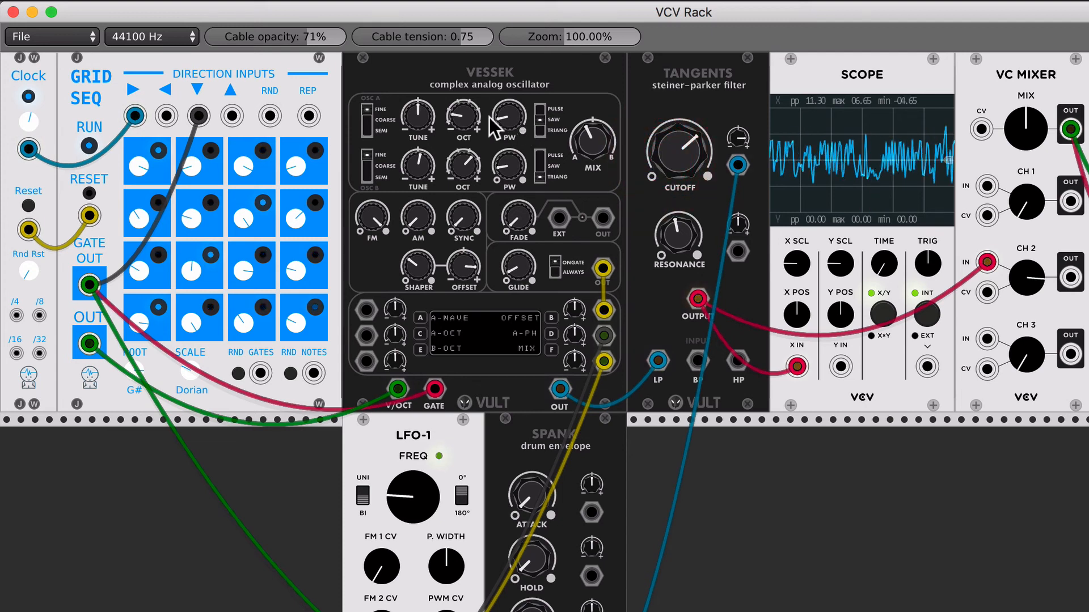
{"action": "left_click", "coordinate": [459, 109]}
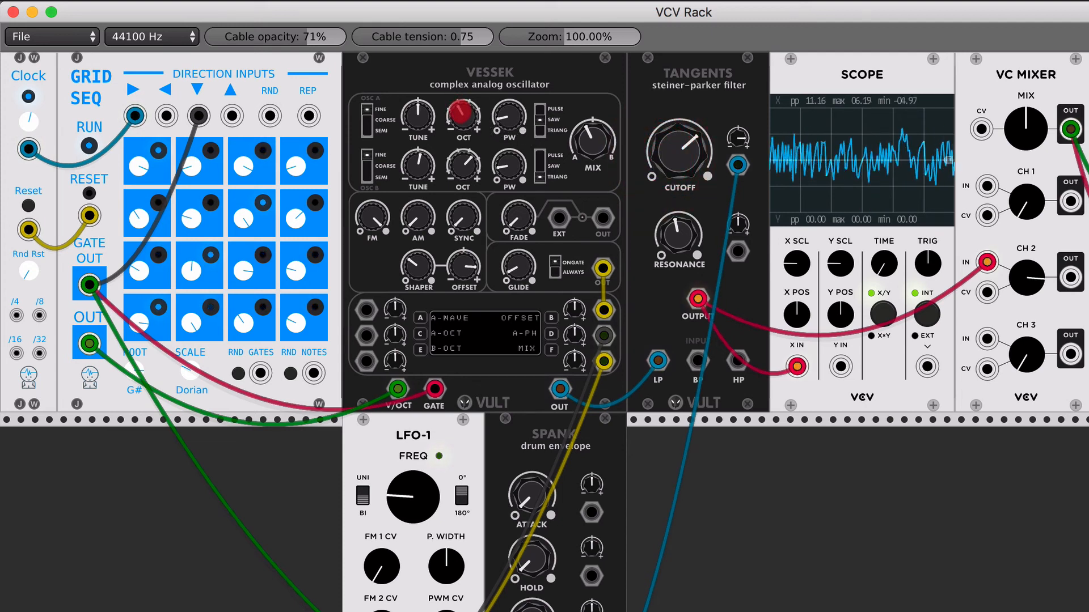
{"action": "left_click_drag", "start_coordinate": [461, 112], "coordinate": [461, 122]}
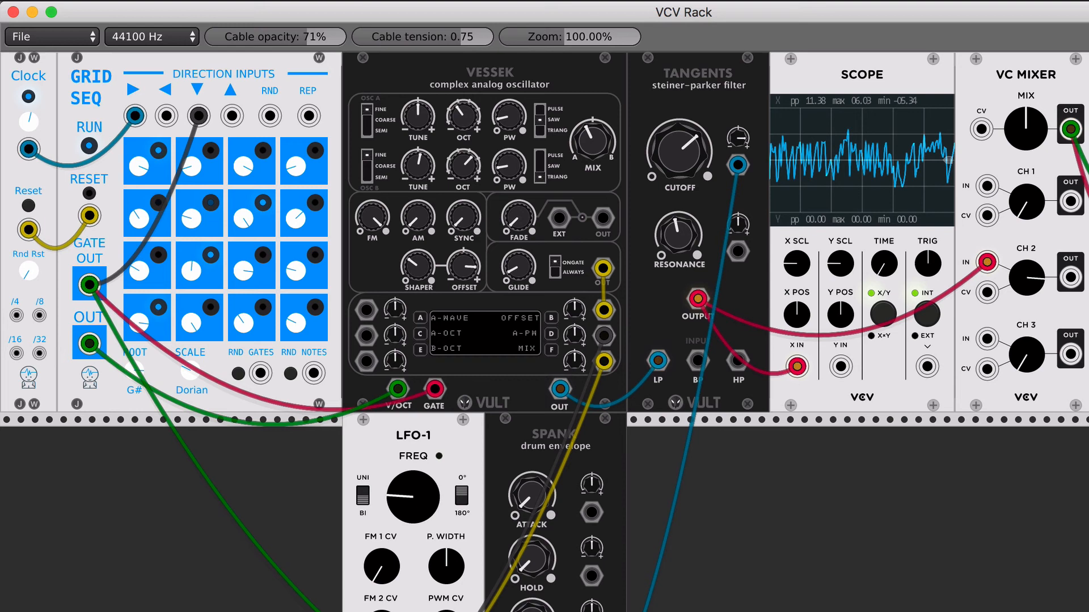
Switch Vessek oscillator A to triangle and oscillator B to pulse, with FM turned down to zero.
{"action": "left_click", "coordinate": [540, 131]}
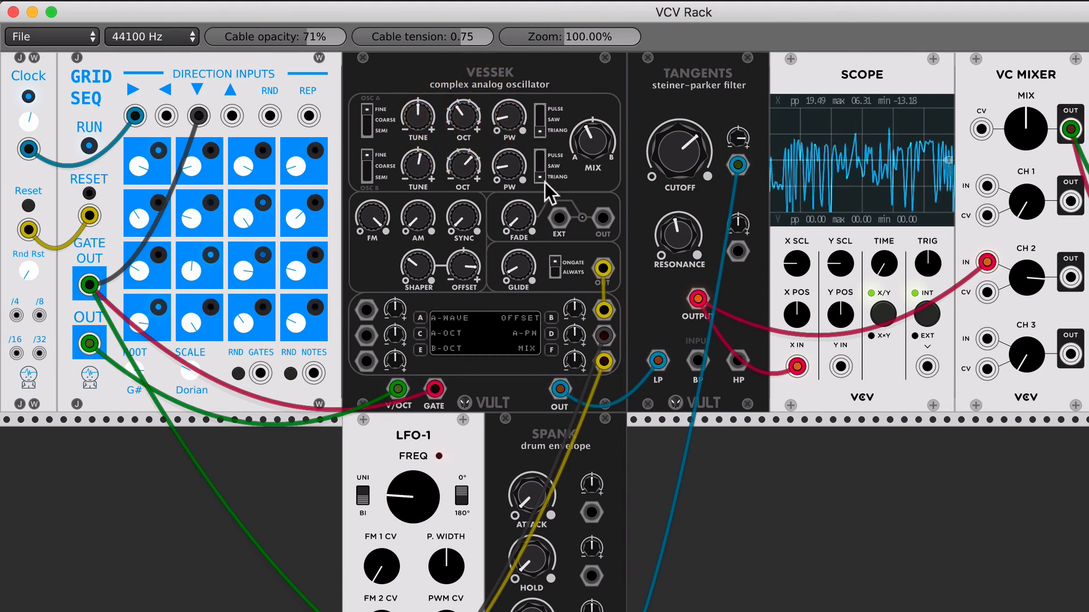
{"action": "left_click", "coordinate": [542, 161]}
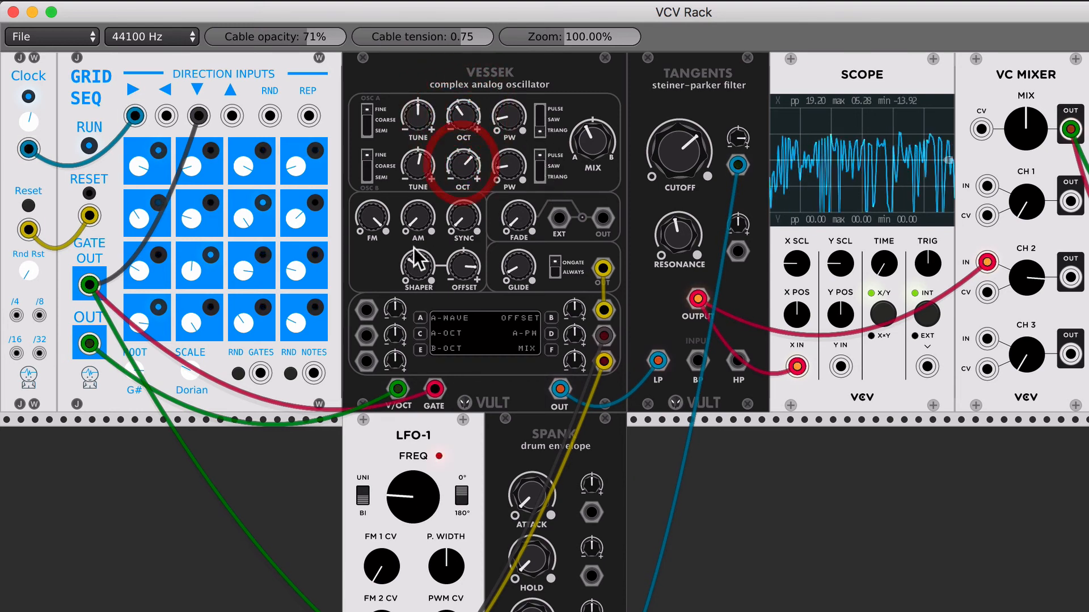
{"action": "left_click_drag", "start_coordinate": [374, 218], "coordinate": [379, 250]}
Shift the Vessek's mix strongly towards B and raise oscillator B's tuning in the semi range.
{"action": "left_click_drag", "start_coordinate": [587, 141], "coordinate": [587, 116]}
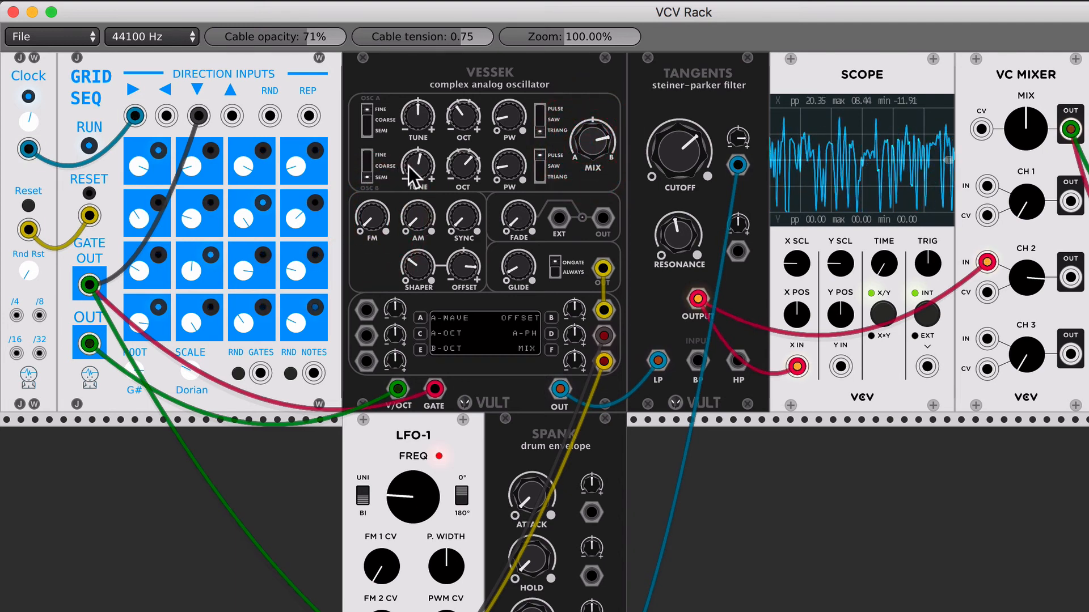
{"action": "left_click_drag", "start_coordinate": [416, 168], "coordinate": [415, 143]}
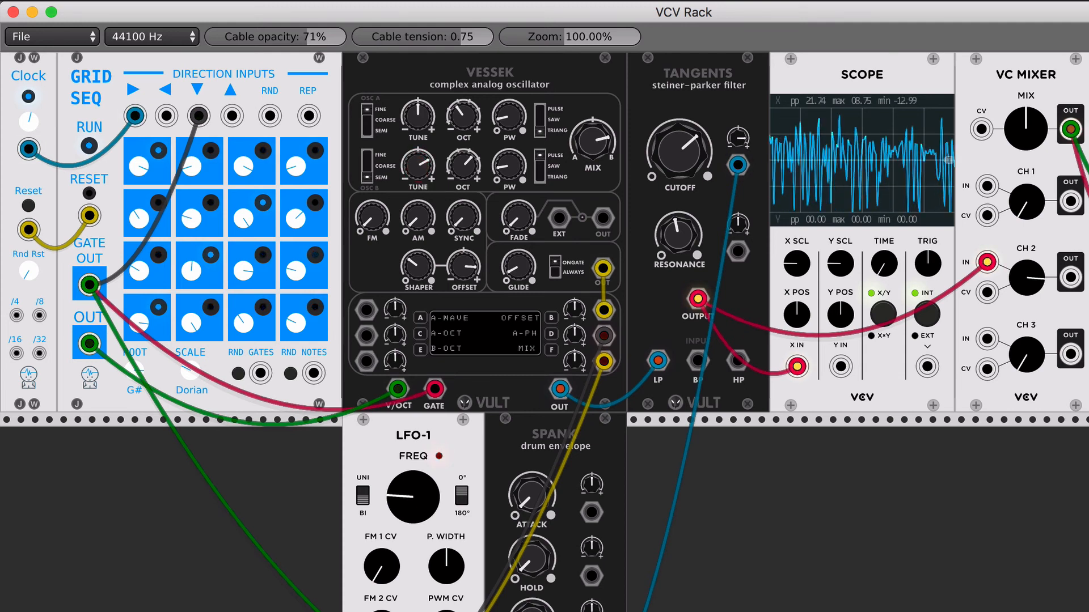
Patch the Vessek's fade-section output into slot A's input and assign the slot to the shaper with a strong positive amount.
{"action": "mouse_move", "coordinate": [588, 144]}
{"action": "left_mouse_down"}
{"action": "mouse_move", "coordinate": [589, 198]}
{"action": "mouse_move", "coordinate": [368, 310]}
{"action": "left_mouse_up"}
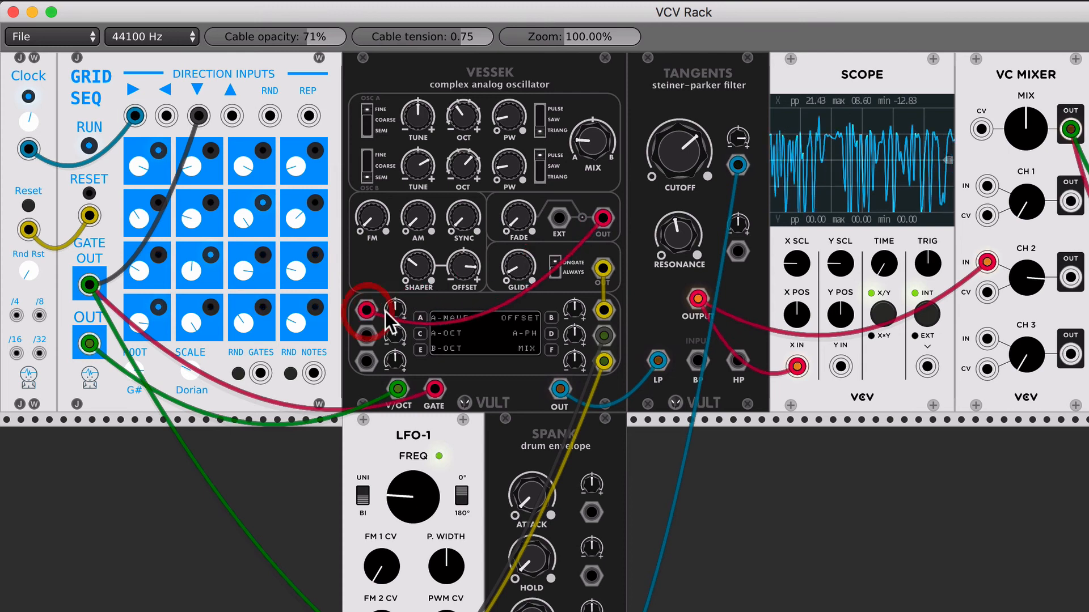
{"action": "left_click", "coordinate": [418, 316]}
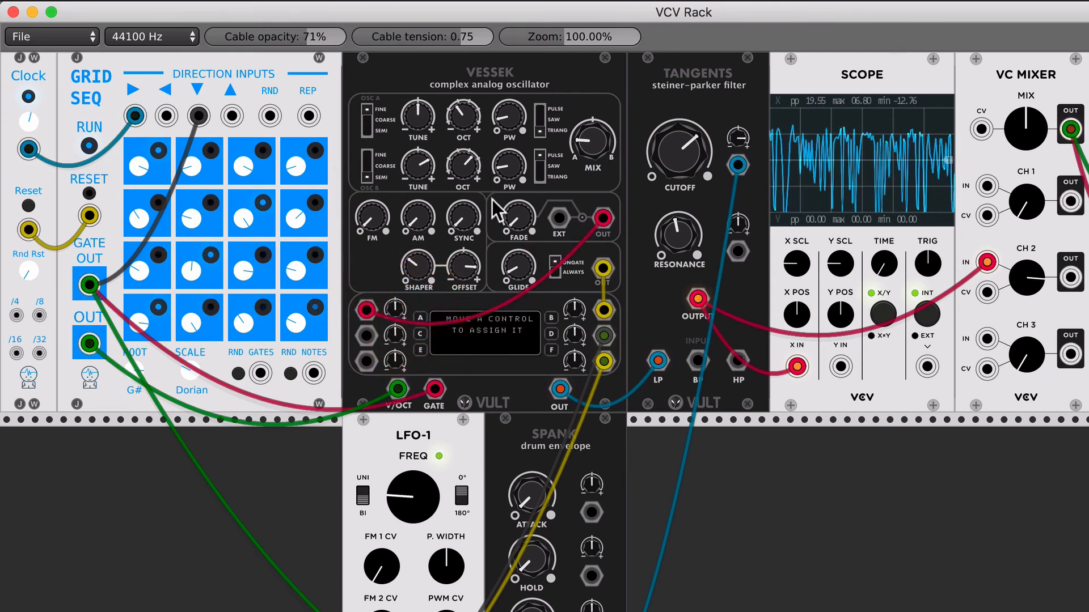
{"action": "left_click_drag", "start_coordinate": [419, 264], "coordinate": [420, 259]}
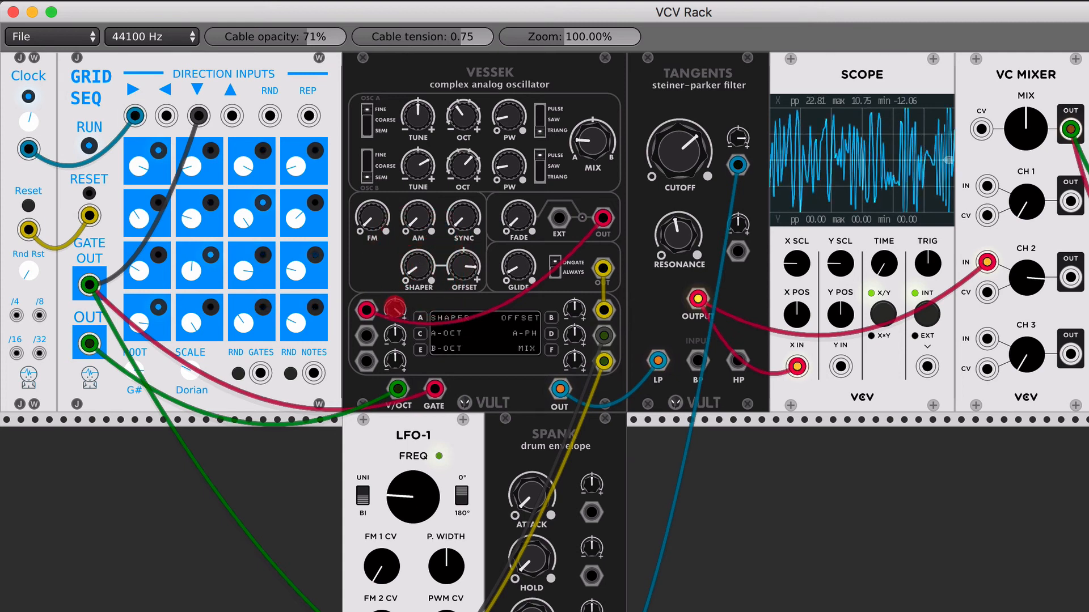
{"action": "left_click_drag", "start_coordinate": [421, 269], "coordinate": [421, 261]}
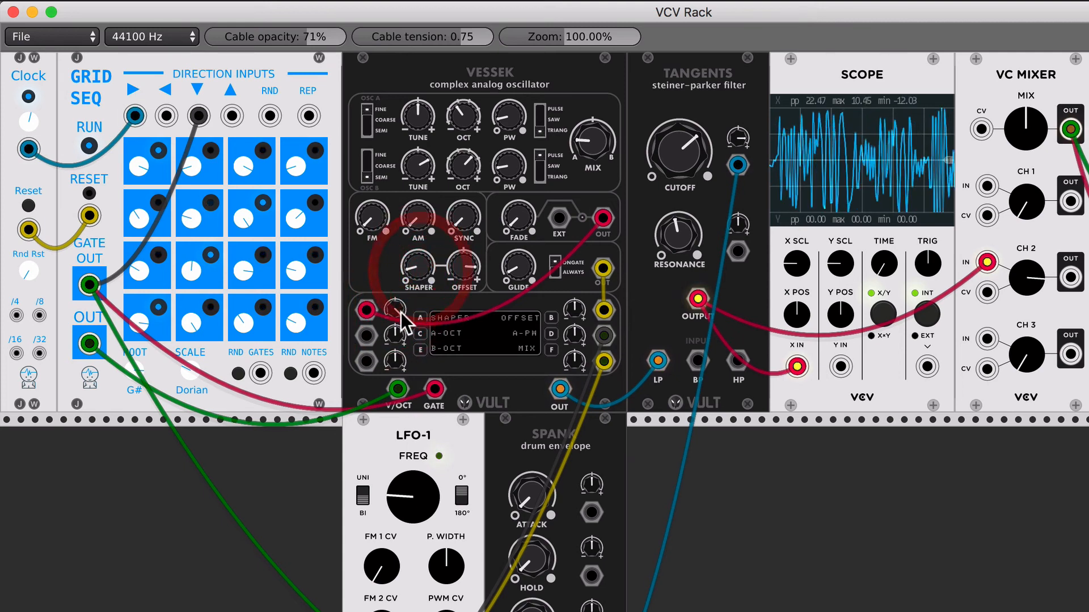
Lower the Tangents cutoff to just above centre and shift the Vessek's mix towards B.
{"action": "mouse_move", "coordinate": [668, 165]}
{"action": "left_mouse_down"}
{"action": "mouse_move", "coordinate": [667, 176]}
{"action": "mouse_move", "coordinate": [667, 161]}
{"action": "left_mouse_up"}
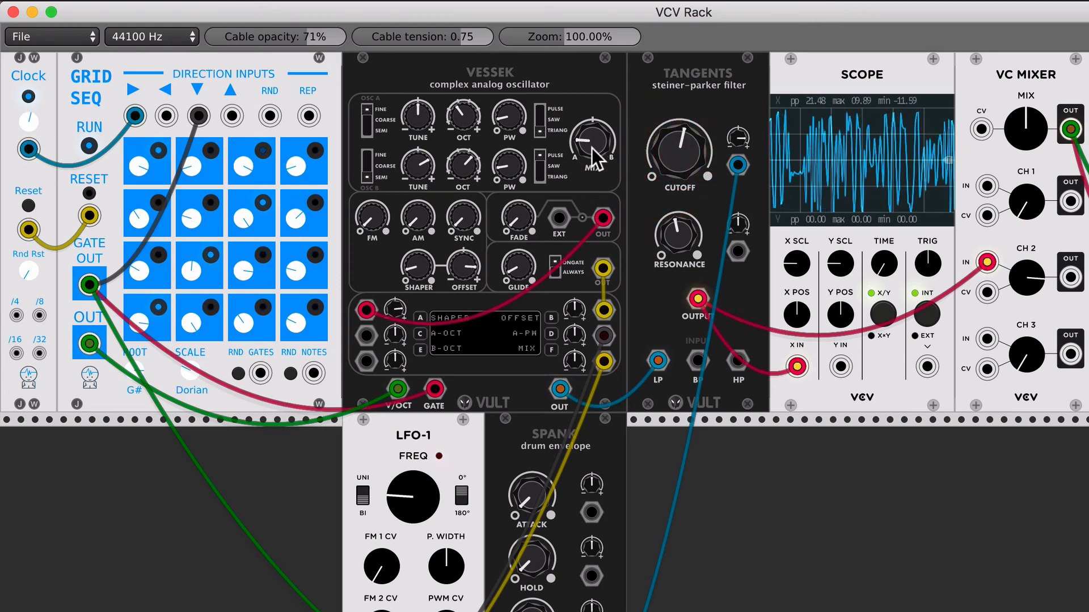
{"action": "left_click_drag", "start_coordinate": [591, 148], "coordinate": [591, 125]}
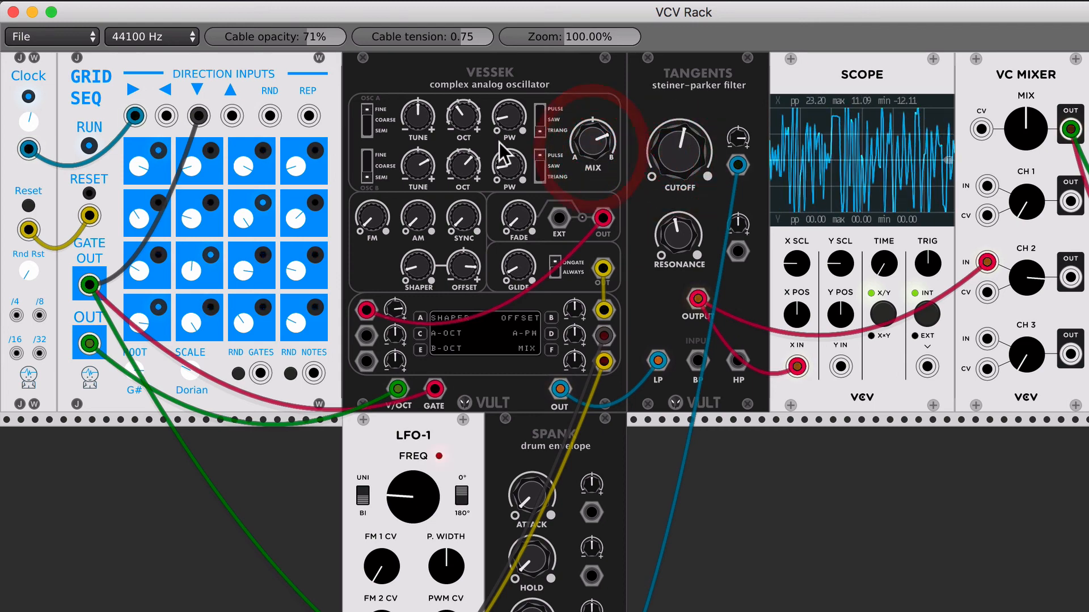
Switch both Vessek oscillators to saw, with a lower octave for oscillator B and a higher one for oscillator A.
{"action": "left_click", "coordinate": [538, 169]}
{"action": "left_click", "coordinate": [536, 120]}
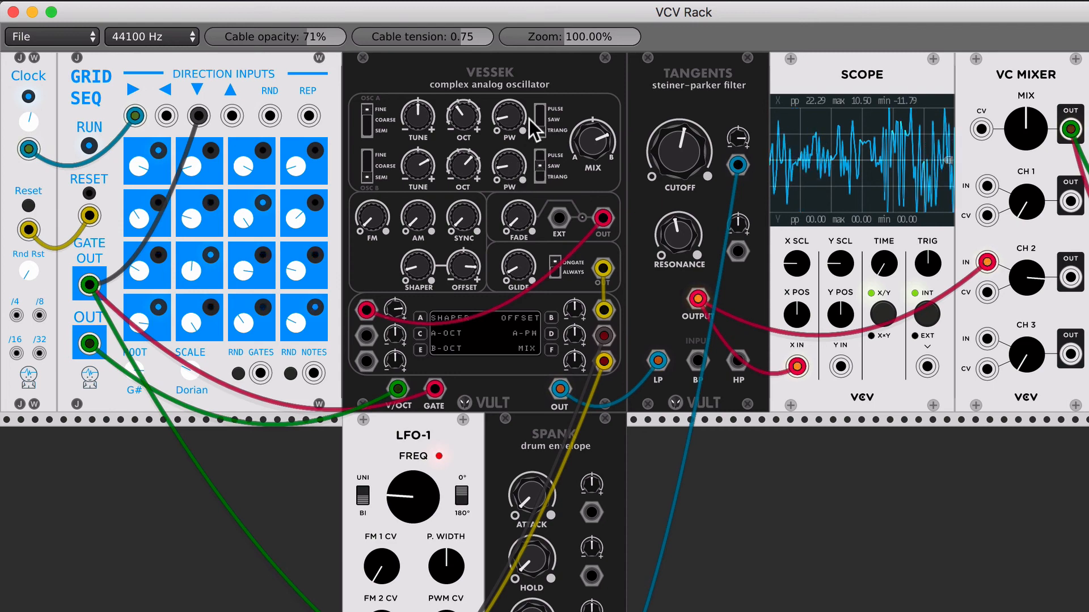
{"action": "left_click", "coordinate": [535, 117]}
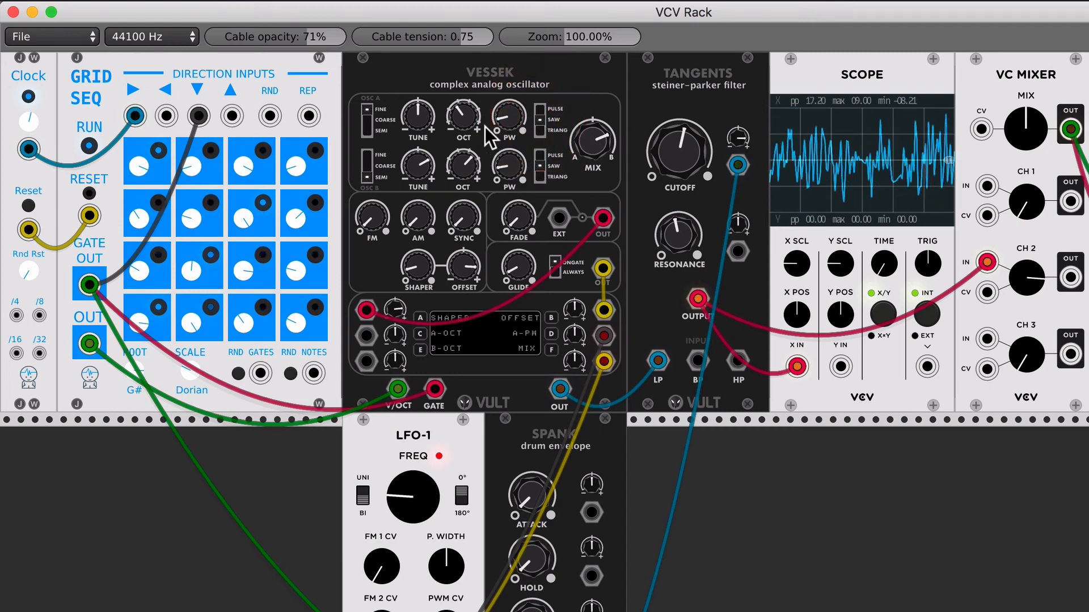
{"action": "left_click_drag", "start_coordinate": [458, 171], "coordinate": [458, 172]}
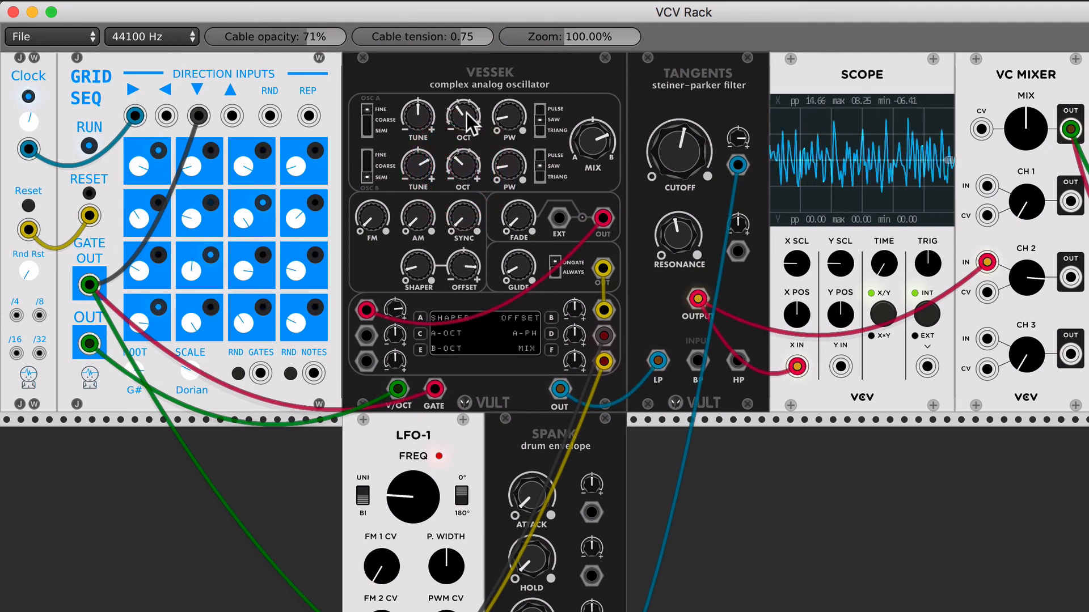
{"action": "left_click_drag", "start_coordinate": [464, 115], "coordinate": [465, 116]}
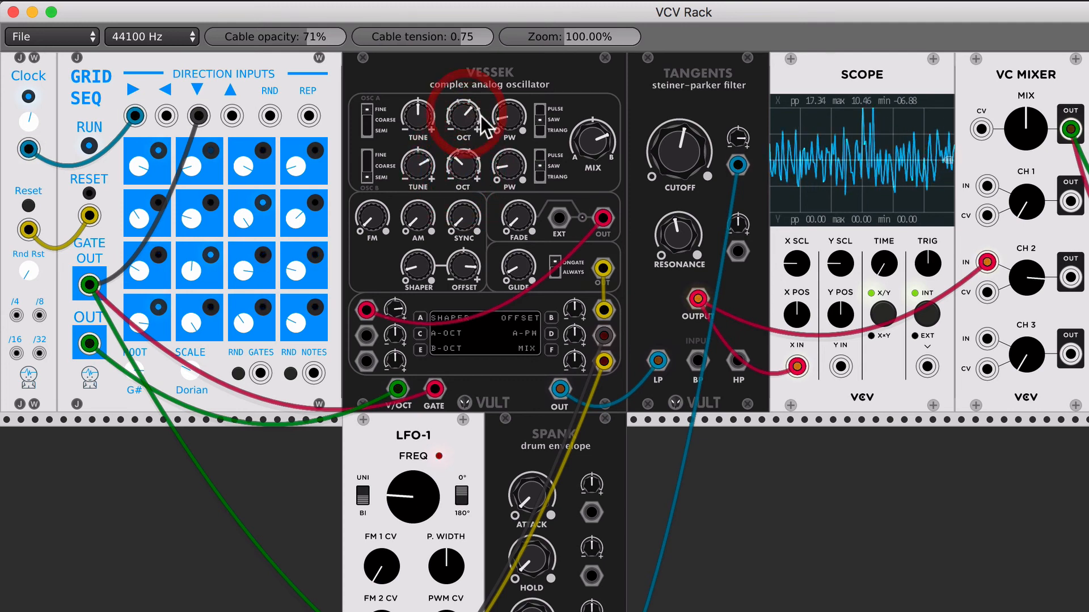
Bring the Vessek's mix slightly back towards centre and open the Tangents cutoff to beyond three o'clock.
{"action": "left_click", "coordinate": [593, 143]}
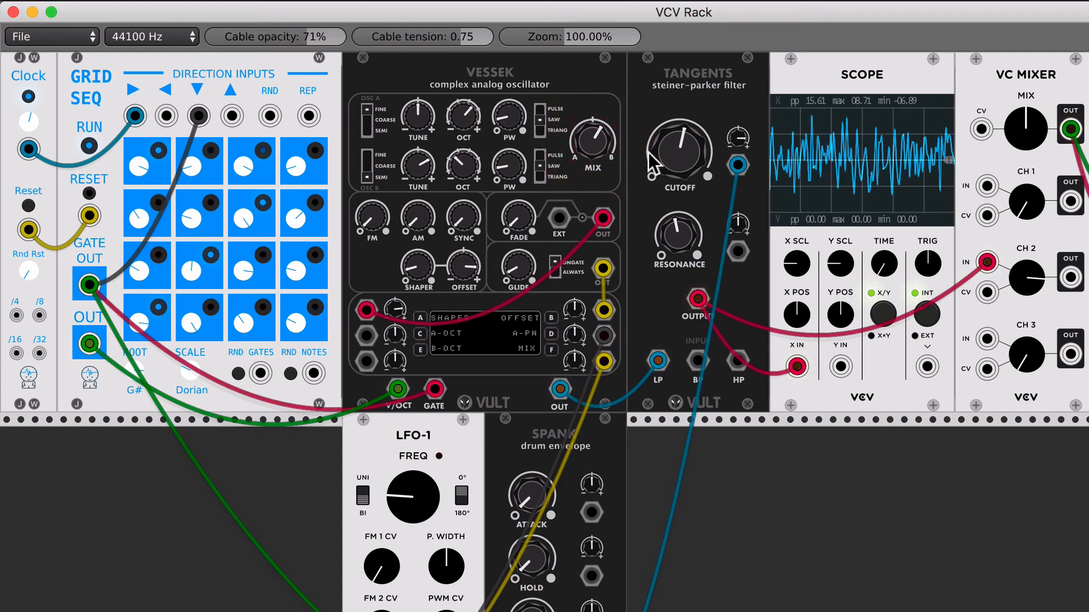
{"action": "left_click_drag", "start_coordinate": [673, 152], "coordinate": [673, 158]}
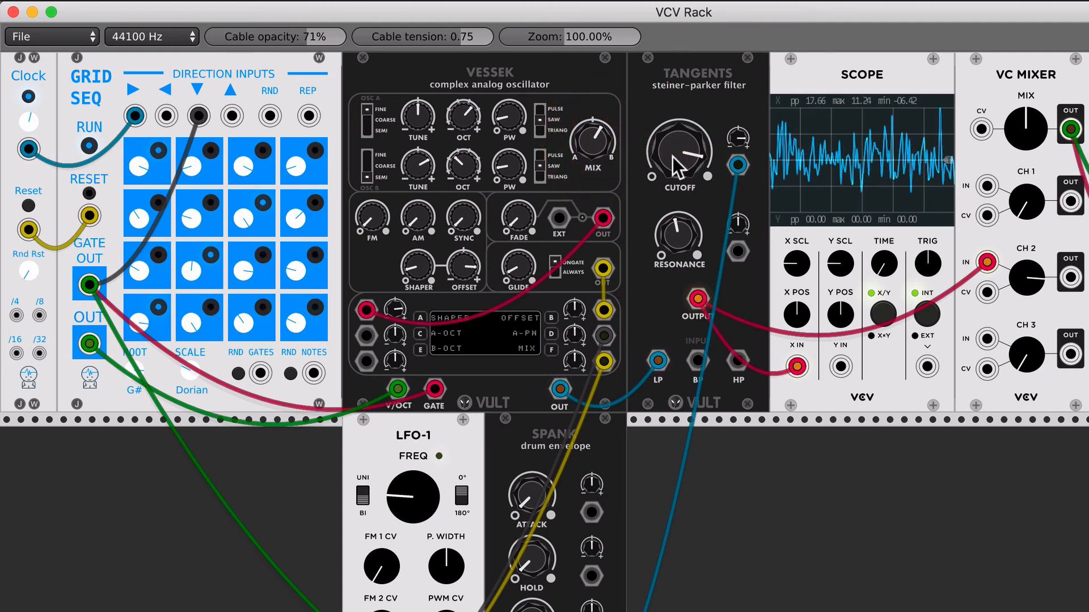
Lower the Tangents cutoff to about half past one with less cutoff modulation, and nudge Vessek oscillator A's tuning slightly up.
{"action": "left_click", "coordinate": [740, 135]}
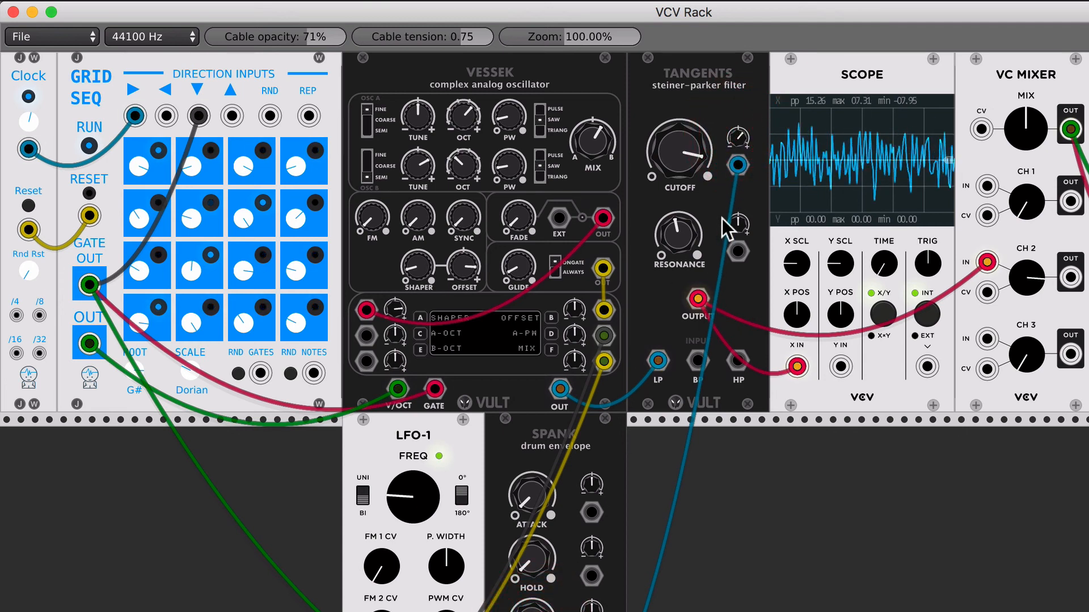
{"action": "left_click_drag", "start_coordinate": [676, 152], "coordinate": [224, 85]}
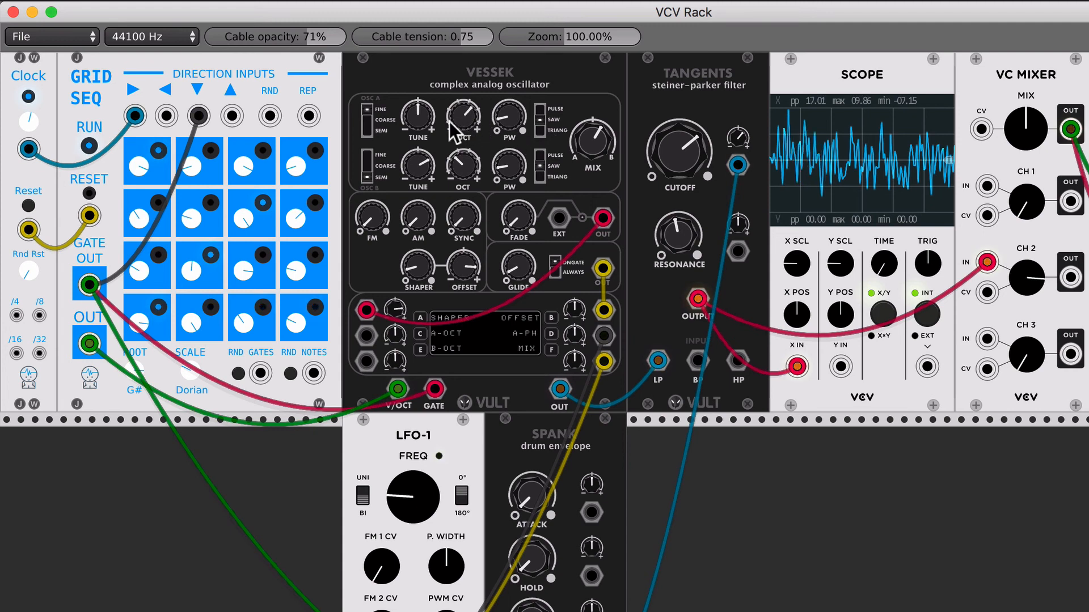
{"action": "left_click", "coordinate": [418, 116]}
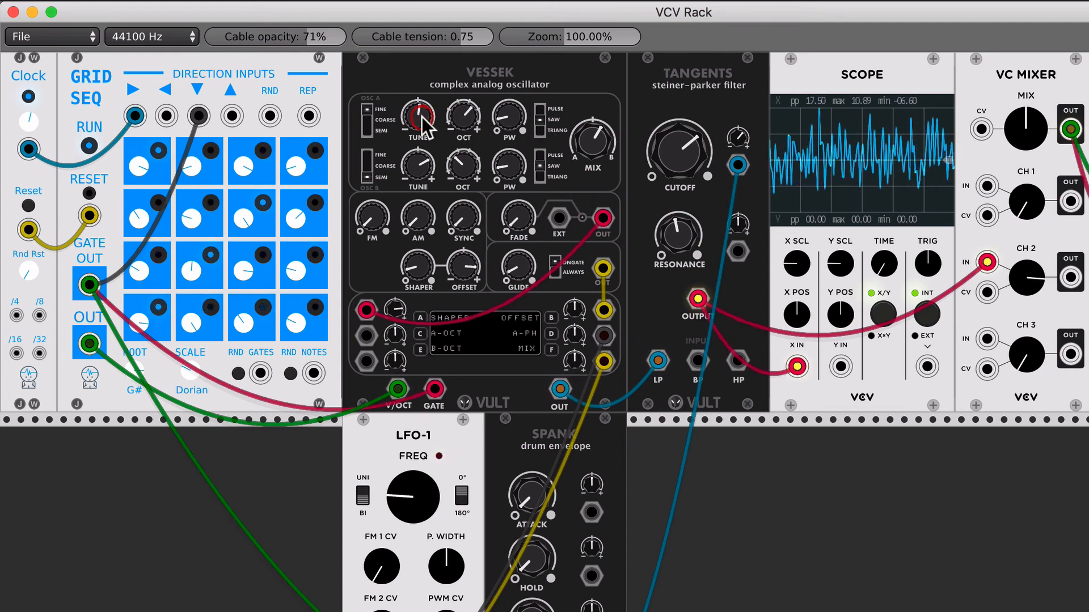
Bring both Vessek oscillators' pulse widths to minimum and switch oscillator A to triangle.
{"action": "mouse_move", "coordinate": [511, 122]}
{"action": "left_mouse_down"}
{"action": "mouse_move", "coordinate": [510, 113]}
{"action": "mouse_move", "coordinate": [537, 174]}
{"action": "mouse_move", "coordinate": [508, 165]}
{"action": "left_mouse_up"}
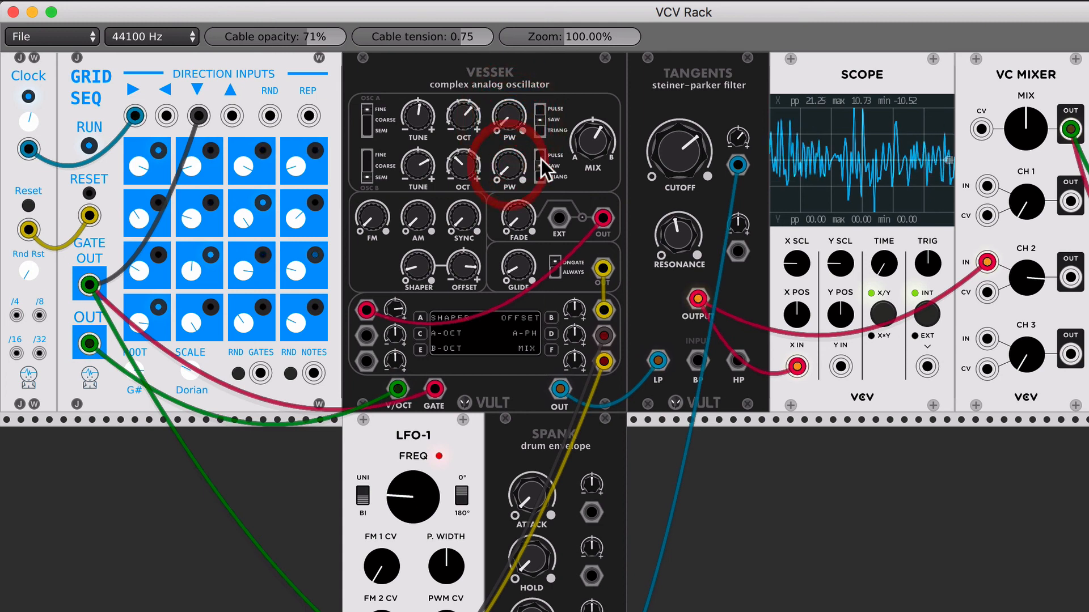
{"action": "left_click", "coordinate": [537, 113]}
{"action": "left_click", "coordinate": [537, 113]}
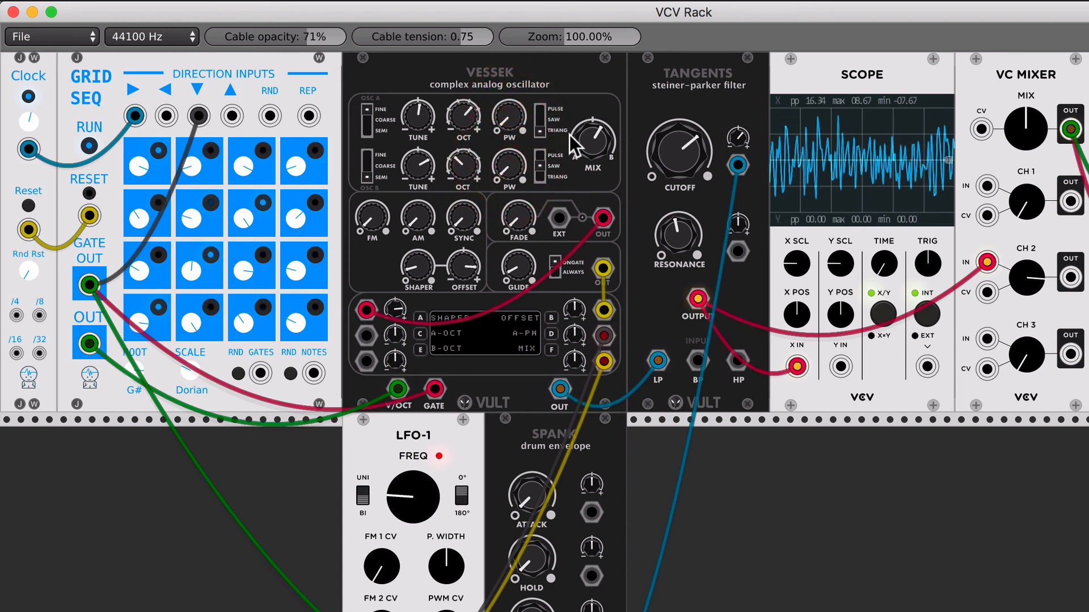
Raise the Vessek's sync to about nine o'clock with a little fade, and settle the mix just past centre towards B.
{"action": "mouse_move", "coordinate": [592, 141]}
{"action": "left_mouse_down"}
{"action": "mouse_move", "coordinate": [592, 158]}
{"action": "mouse_move", "coordinate": [588, 145]}
{"action": "left_mouse_up"}
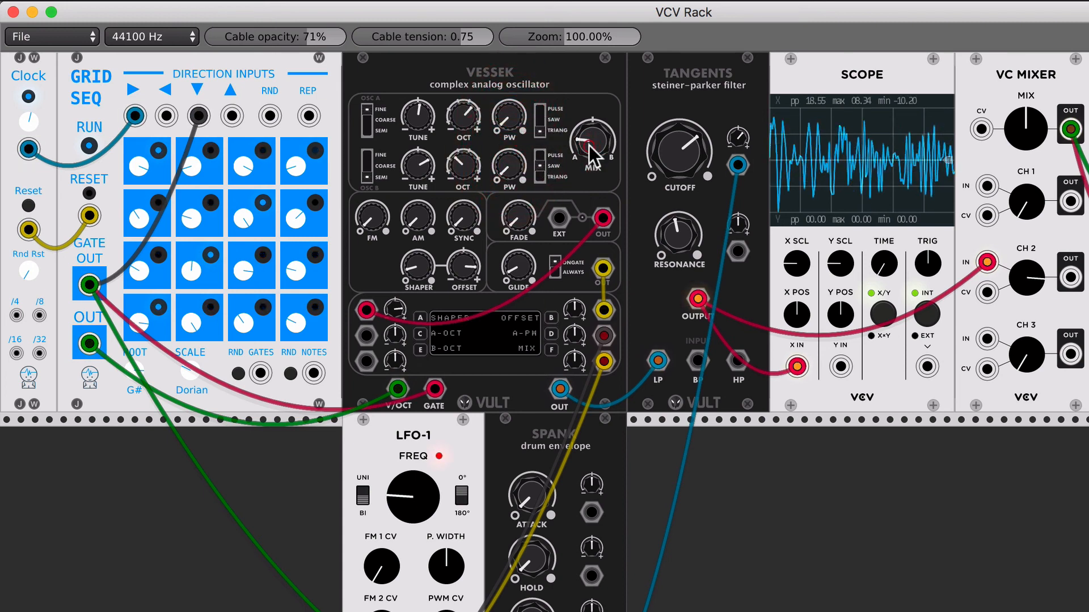
{"action": "mouse_move", "coordinate": [461, 210]}
{"action": "left_mouse_down"}
{"action": "mouse_move", "coordinate": [462, 221]}
{"action": "mouse_move", "coordinate": [514, 218]}
{"action": "left_mouse_up"}
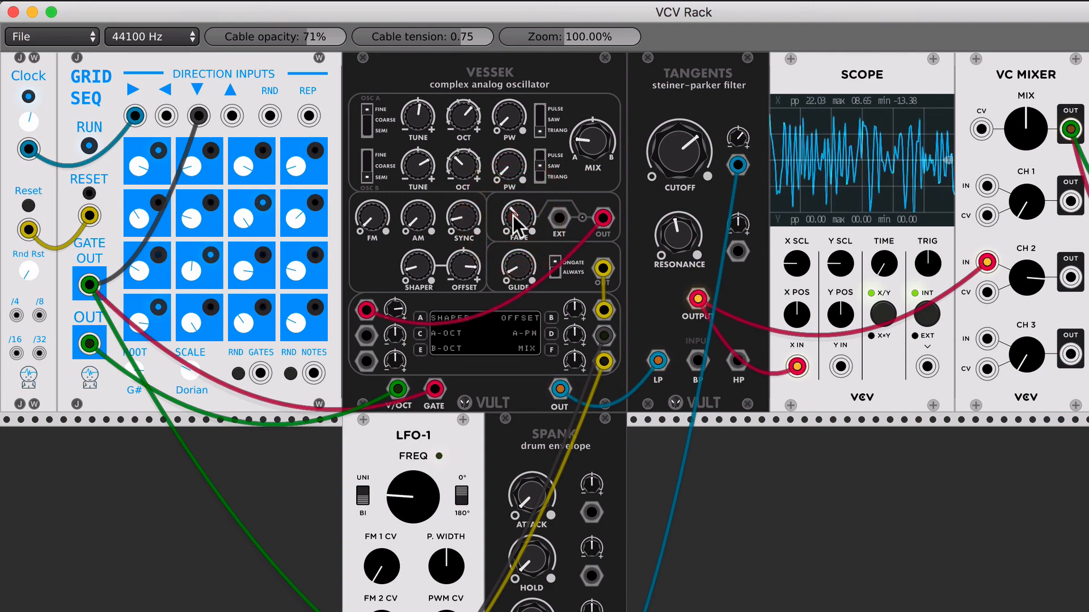
{"action": "left_click_drag", "start_coordinate": [584, 148], "coordinate": [587, 153]}
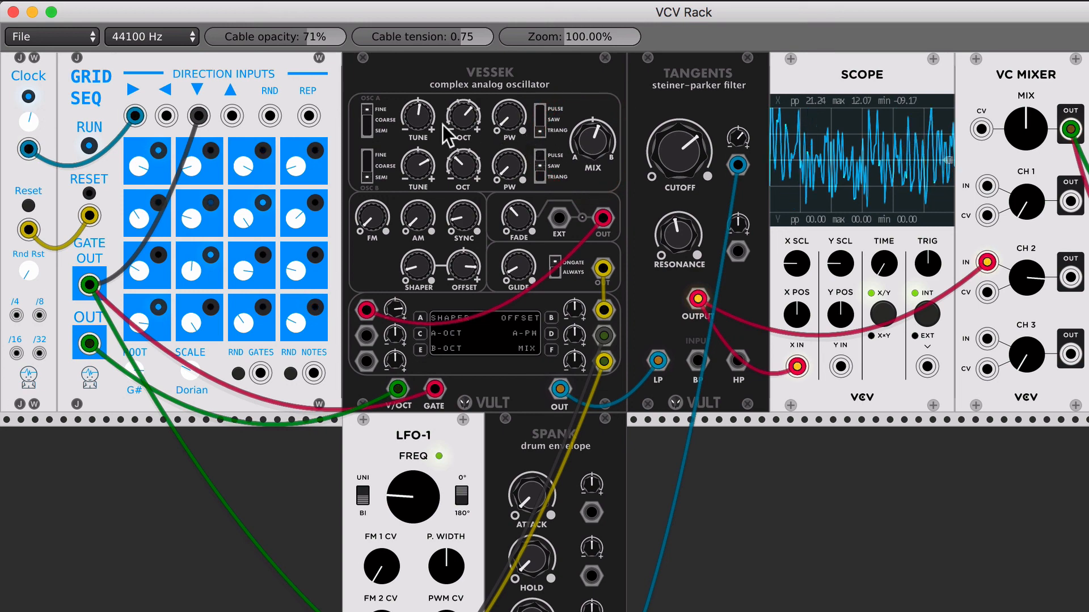
Initialise the Vessek, detune oscillator B slightly downwards and switch oscillator A to saw.
{"action": "key", "text": "super+i"}
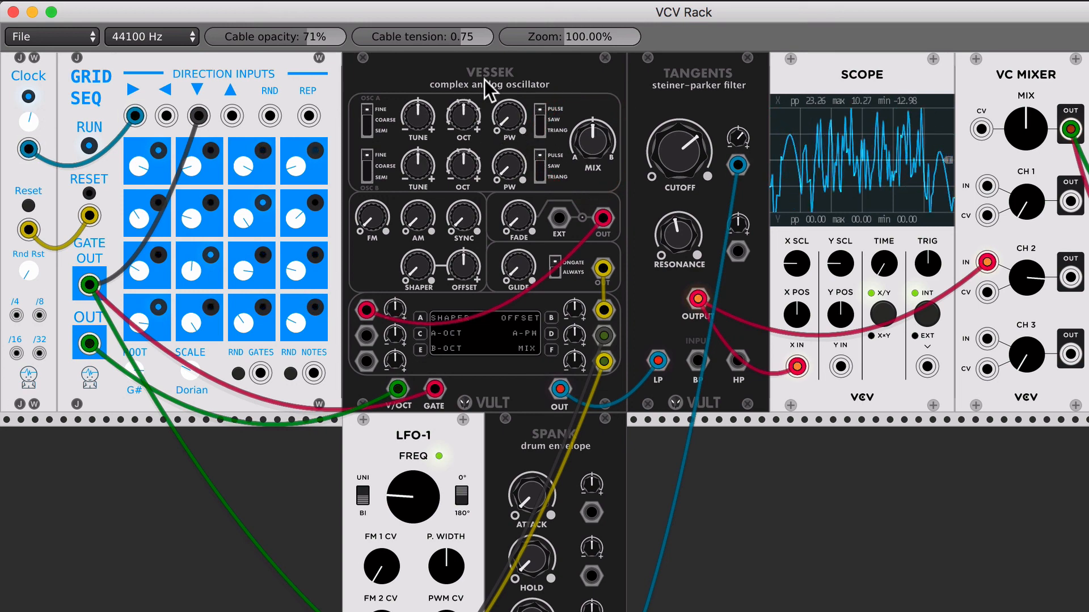
{"action": "left_click_drag", "start_coordinate": [421, 158], "coordinate": [421, 161]}
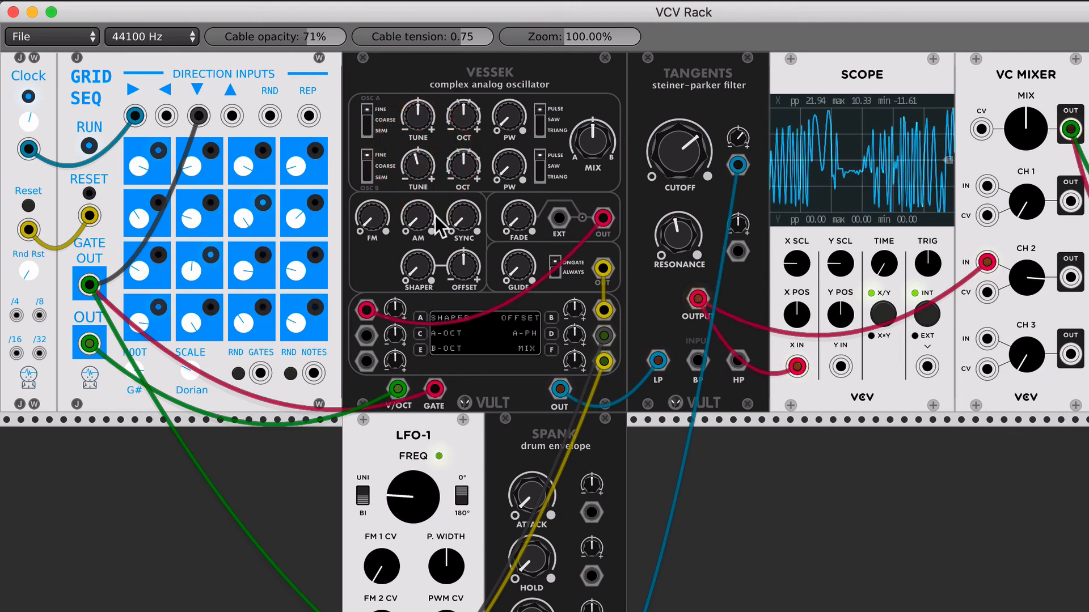
{"action": "left_click", "coordinate": [544, 170]}
{"action": "left_click", "coordinate": [542, 127]}
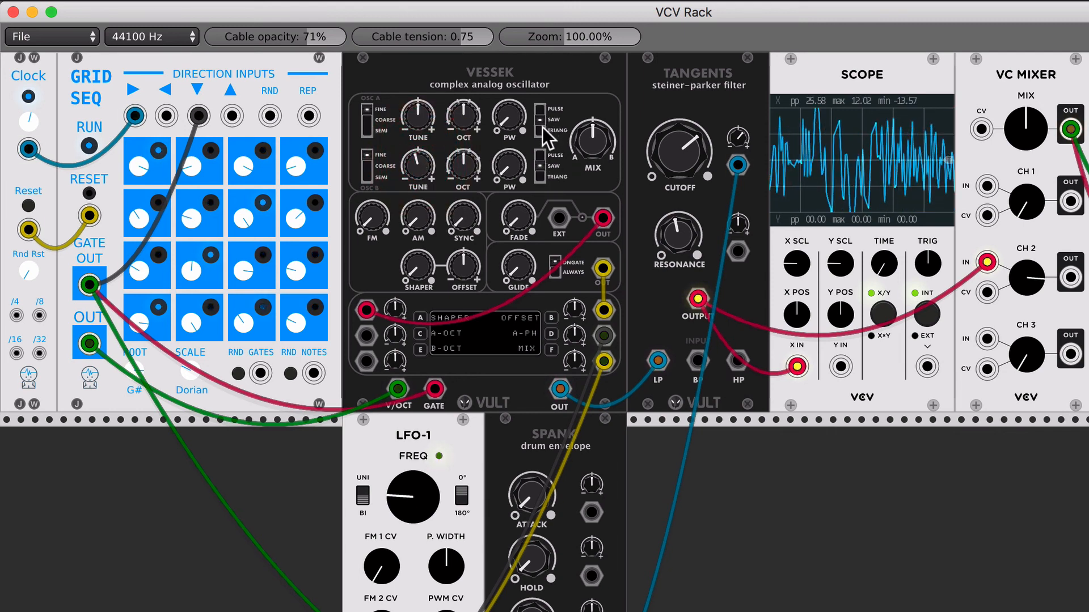
Build a synced triangle sound on the Vessek with high sync, low shaper and offset settings, and the mix tilted towards A.
{"action": "left_click_drag", "start_coordinate": [421, 271], "coordinate": [422, 271]}
{"action": "left_click_drag", "start_coordinate": [465, 222], "coordinate": [469, 222]}
{"action": "left_click_drag", "start_coordinate": [423, 264], "coordinate": [461, 269]}
{"action": "left_click_drag", "start_coordinate": [588, 132], "coordinate": [578, 146]}
{"action": "left_click", "coordinate": [541, 132]}
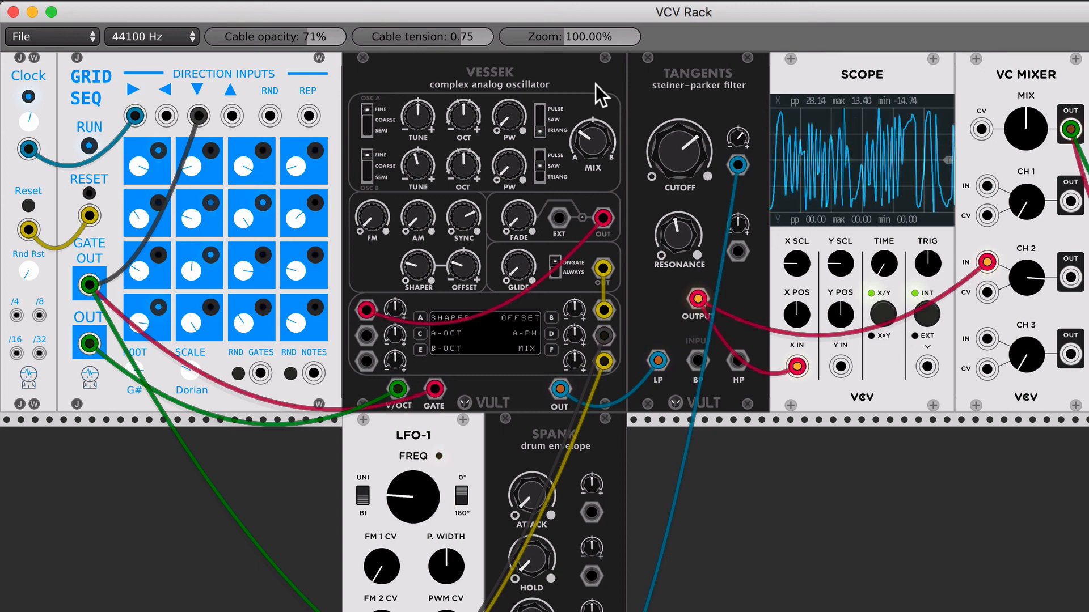
{"action": "mouse_move", "coordinate": [600, 135]}
{"action": "left_mouse_down"}
{"action": "mouse_move", "coordinate": [600, 123]}
{"action": "mouse_move", "coordinate": [600, 141]}
{"action": "left_mouse_up"}
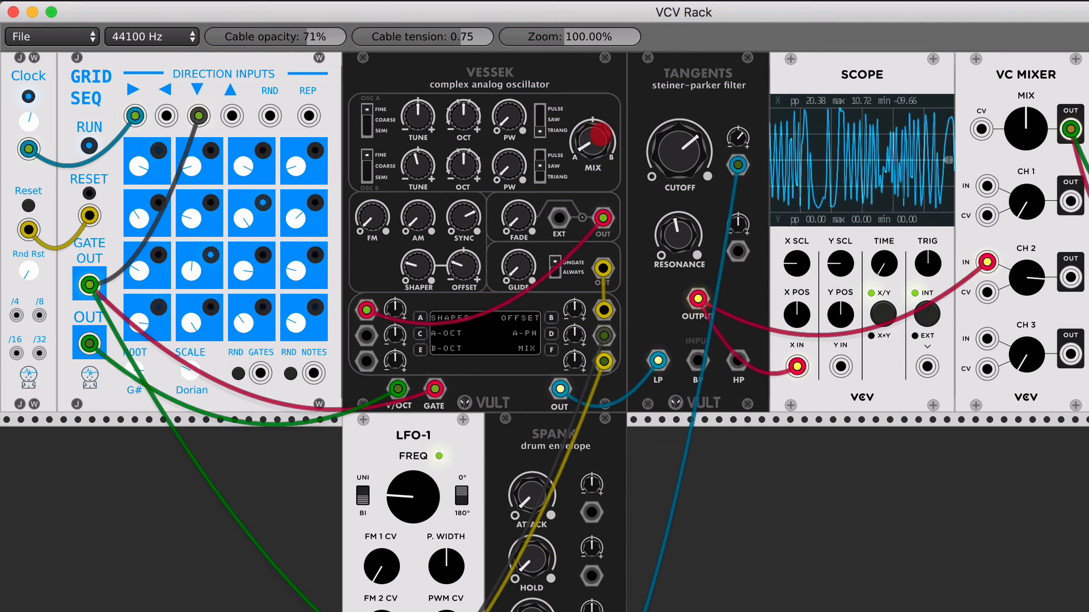
{"action": "left_click_drag", "start_coordinate": [600, 135], "coordinate": [600, 128]}
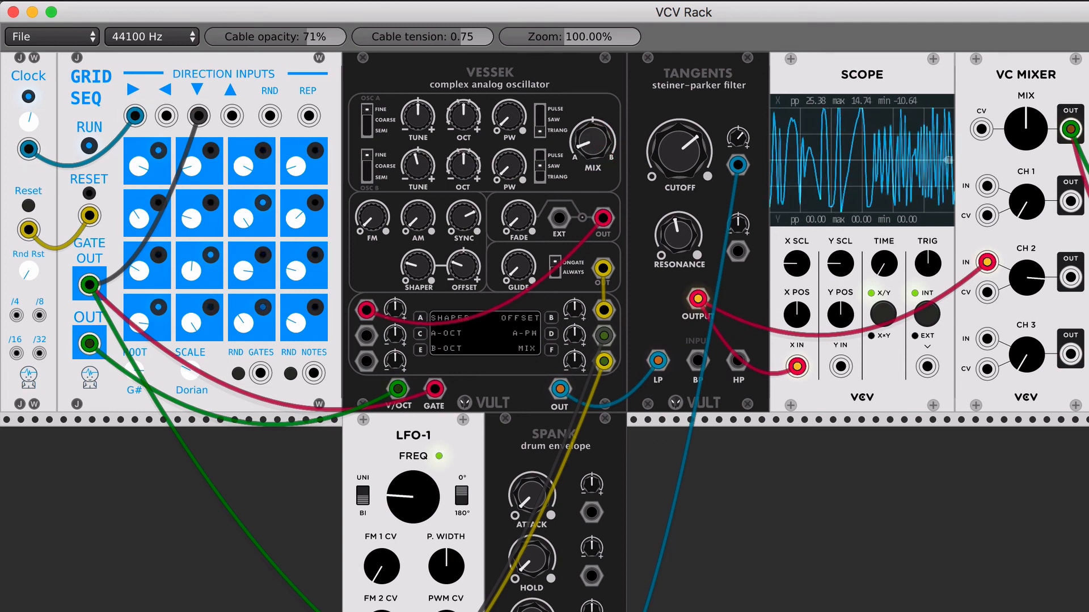
Lower the Tangents cutoff to about half past eight with cutoff modulation past three o'clock, and adjust the Spank envelope's stage below hold.
{"action": "left_click_drag", "start_coordinate": [676, 149], "coordinate": [676, 170]}
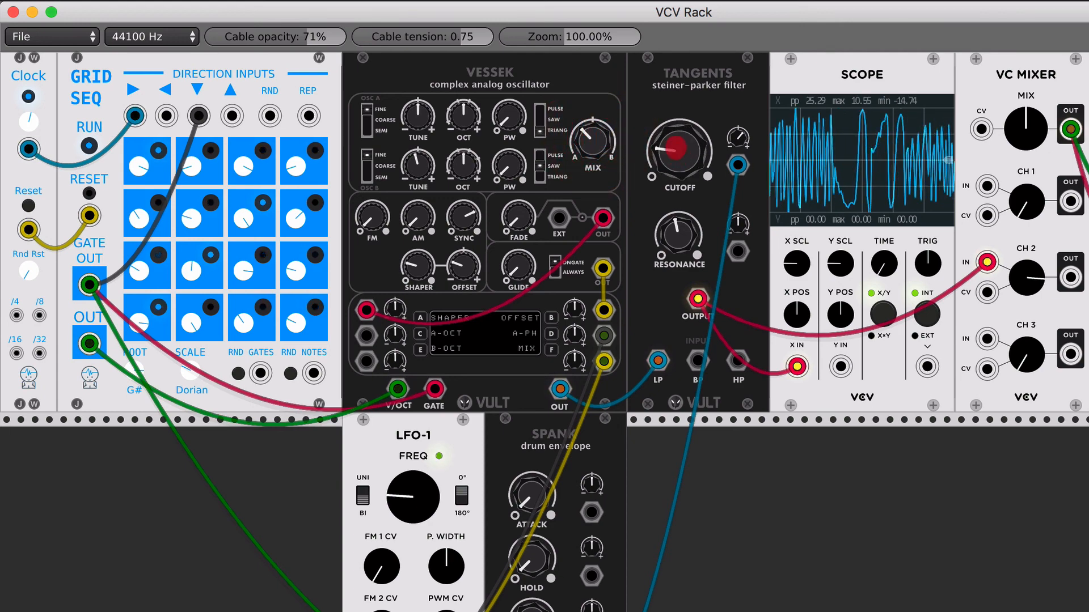
{"action": "left_click", "coordinate": [666, 135]}
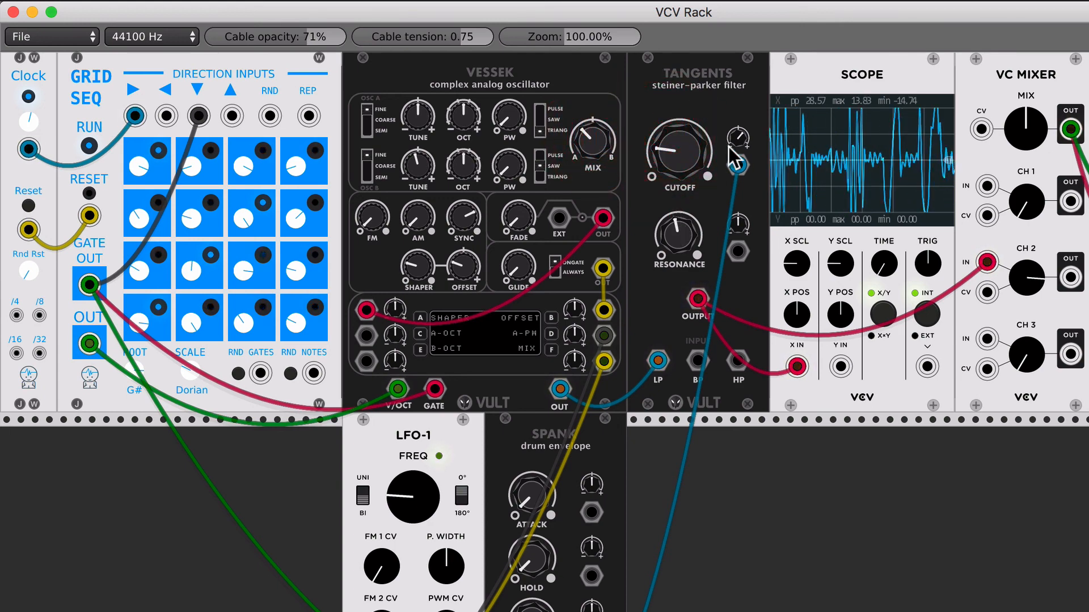
{"action": "left_click_drag", "start_coordinate": [731, 144], "coordinate": [732, 128]}
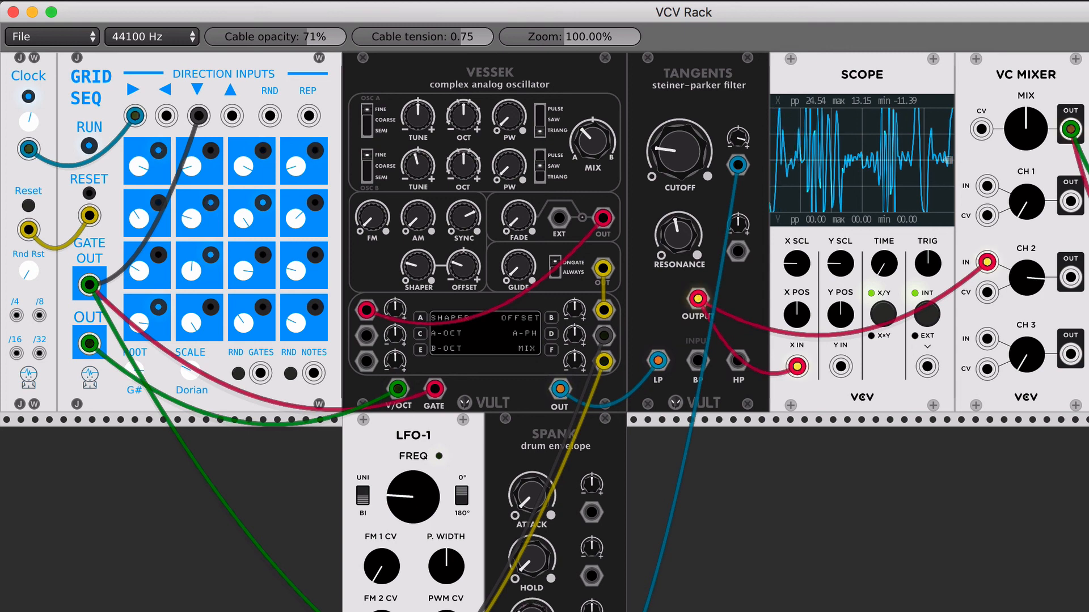
{"action": "left_click_drag", "start_coordinate": [532, 611], "coordinate": [532, 581]}
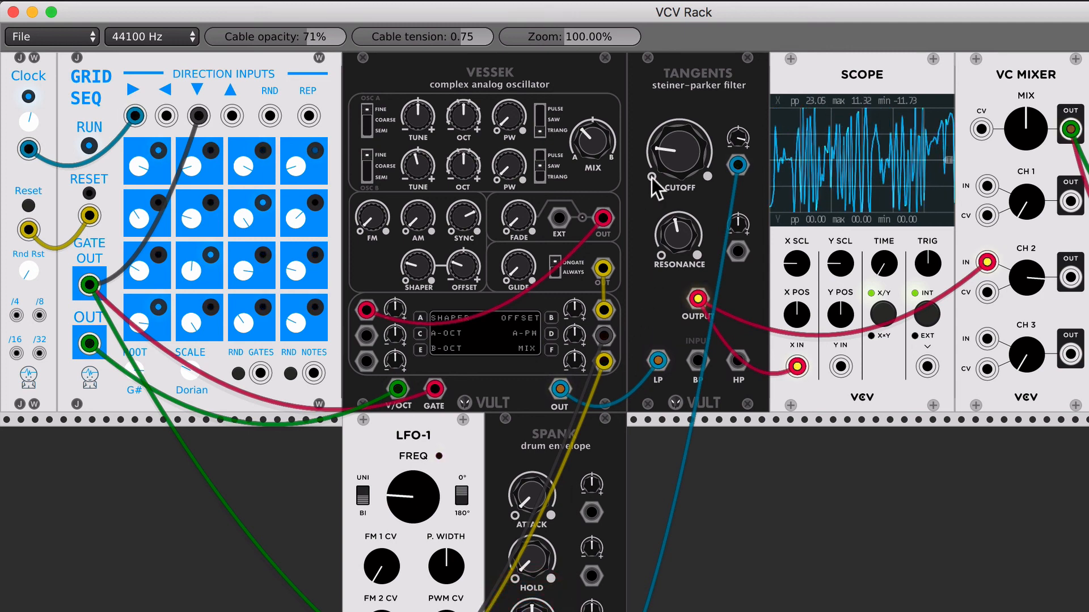
{"action": "left_click_drag", "start_coordinate": [662, 159], "coordinate": [662, 174]}
Randomise all of the Vessek's parameters and modulation assignments twice.
{"action": "left_click_drag", "start_coordinate": [593, 143], "coordinate": [592, 187]}
{"action": "key", "text": "ctrl+r"}
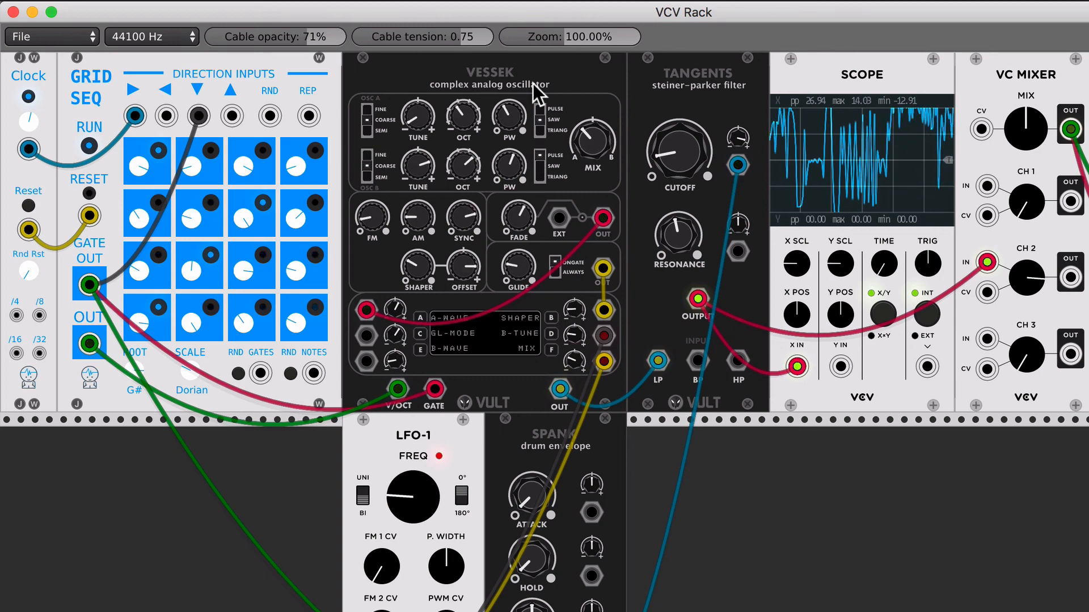
{"action": "key", "text": "ctrl+r"}
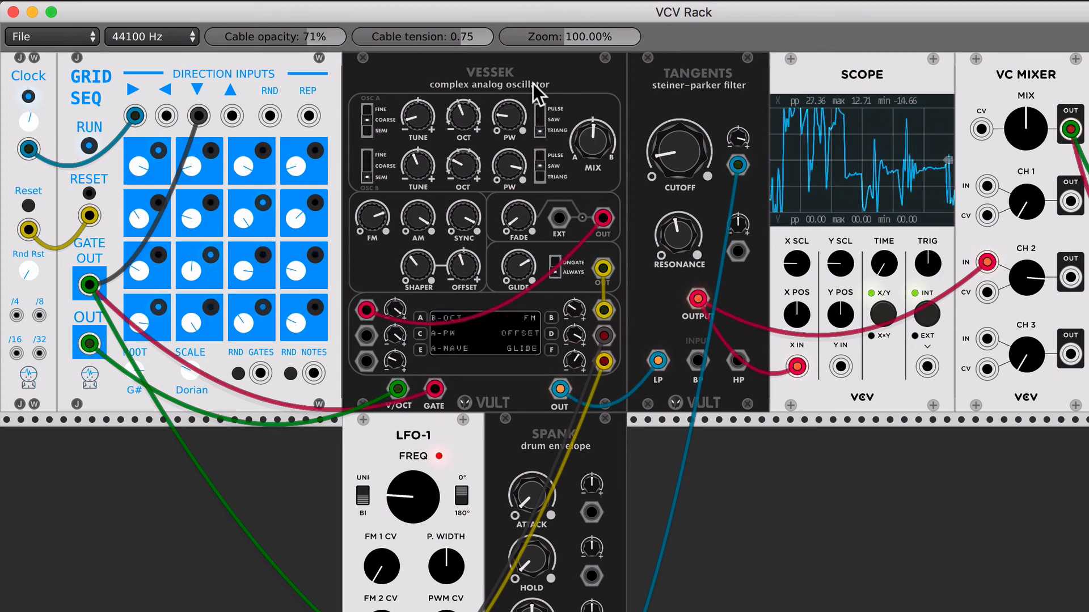
Turn the Vessek's glide down to minimum and shift its mix towards A to about ten o'clock.
{"action": "left_click_drag", "start_coordinate": [525, 269], "coordinate": [525, 312]}
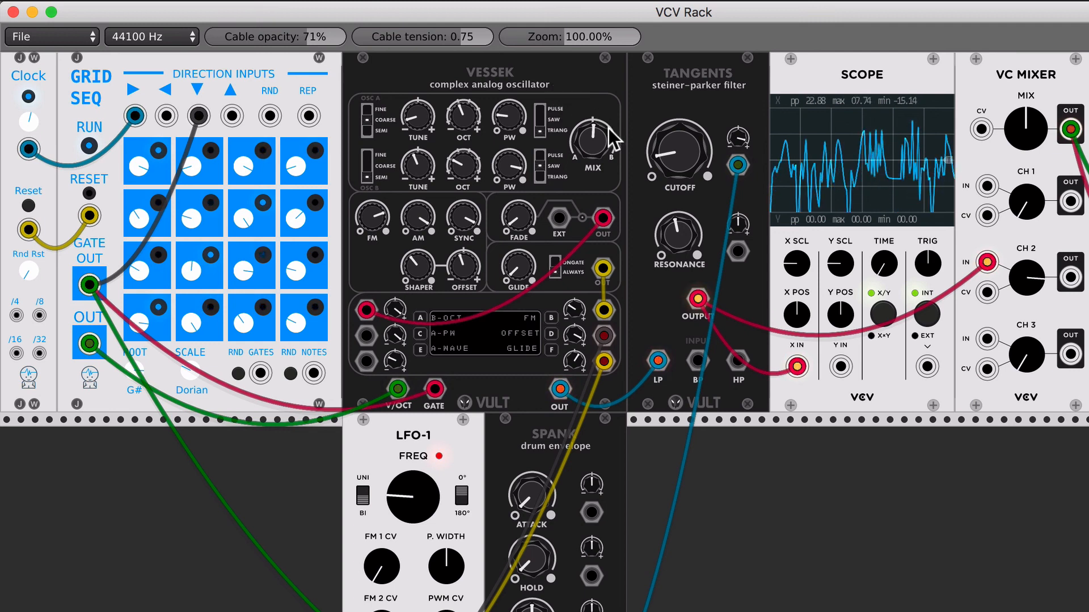
{"action": "left_click_drag", "start_coordinate": [608, 128], "coordinate": [597, 190]}
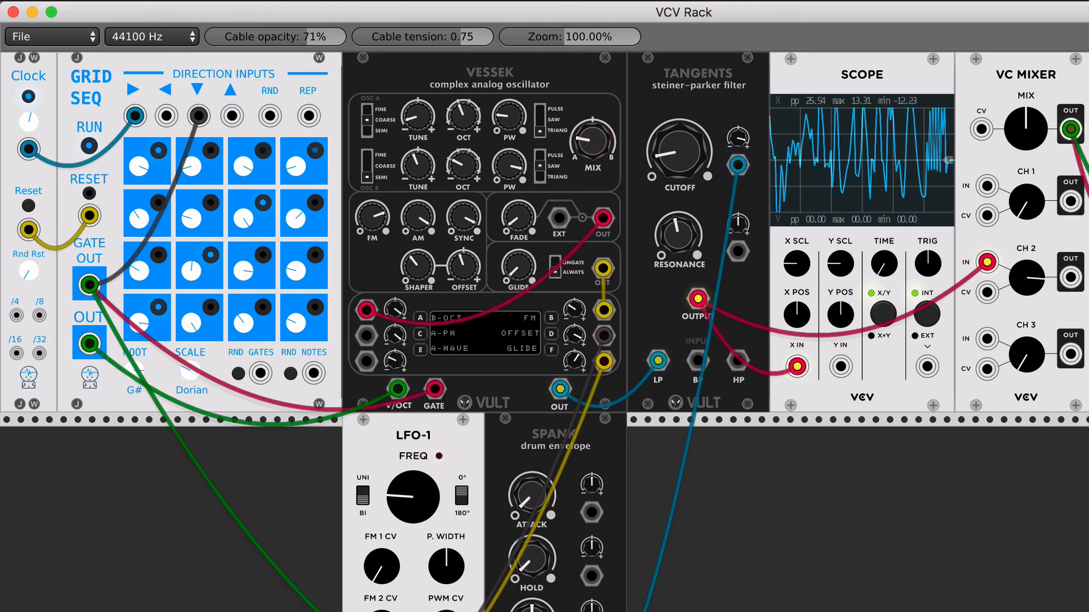
{"action": "left_click_drag", "start_coordinate": [596, 141], "coordinate": [597, 139]}
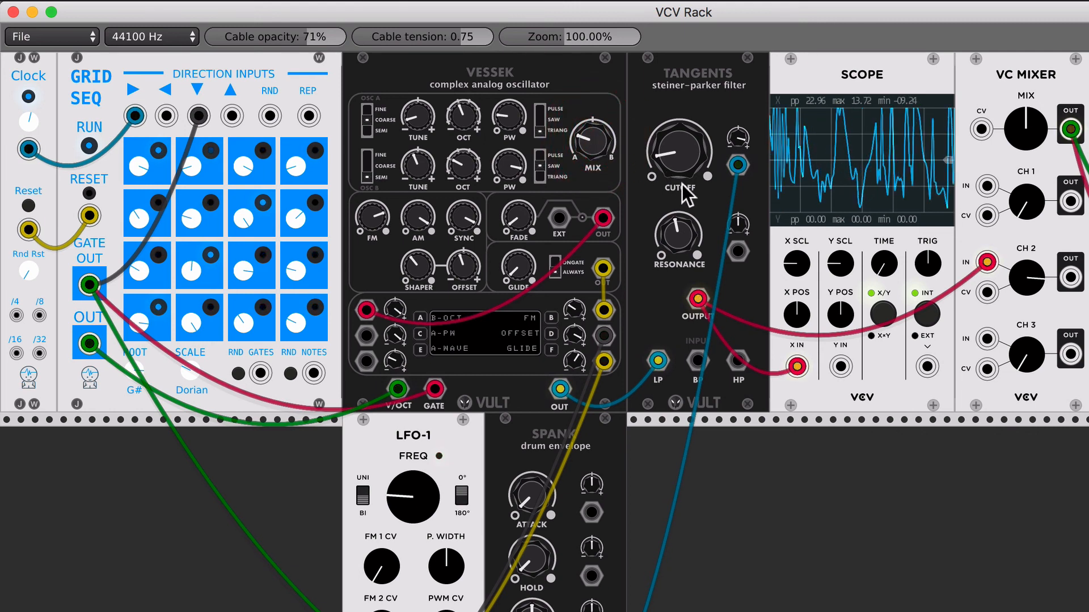
Add a little glide on the Vessek, tweak oscillator A's tuning and lower the shaper offset.
{"action": "left_click_drag", "start_coordinate": [518, 265], "coordinate": [518, 265]}
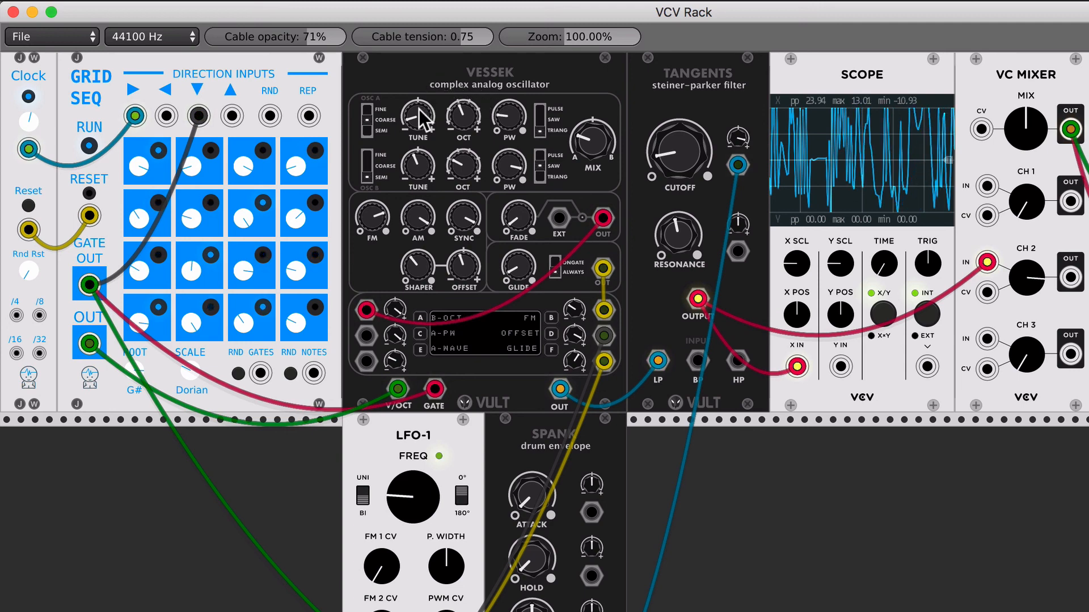
{"action": "left_click_drag", "start_coordinate": [419, 108], "coordinate": [420, 110]}
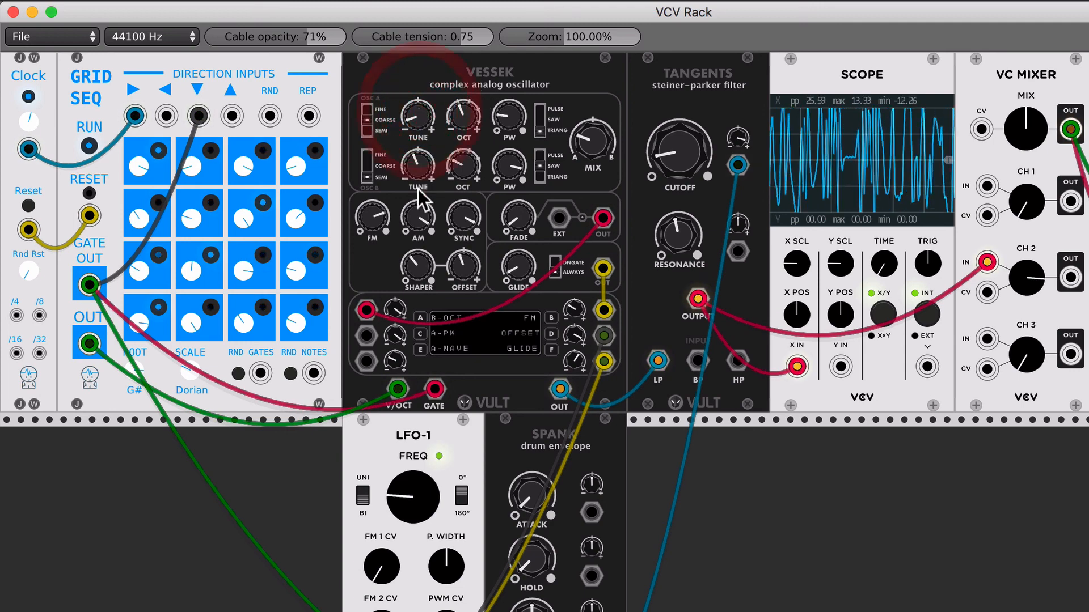
{"action": "left_click_drag", "start_coordinate": [465, 271], "coordinate": [465, 271]}
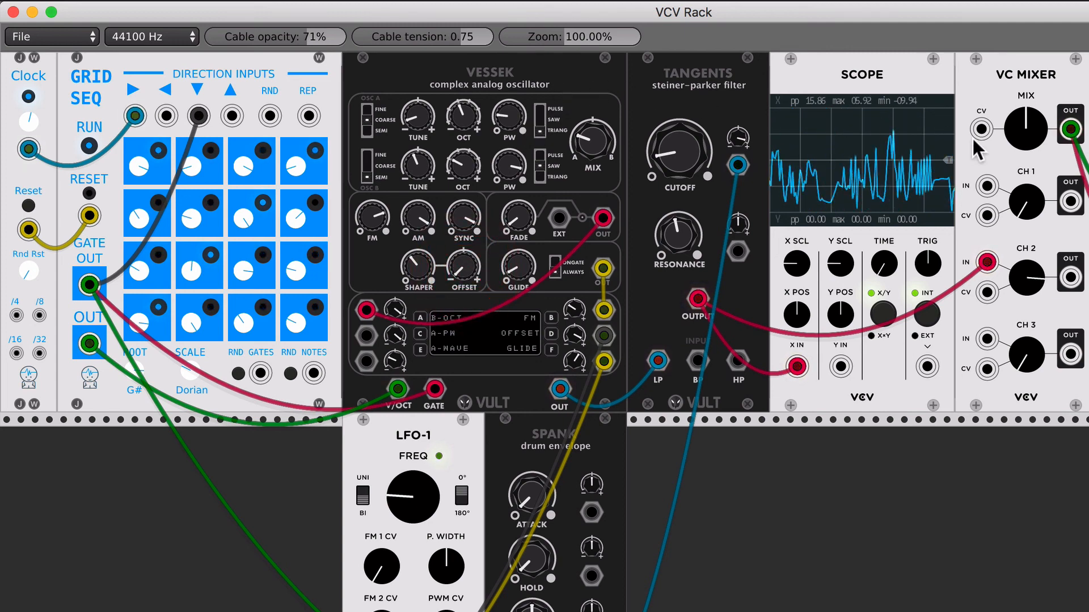
Close the Tangents cutoff to minimum and turn down channel 2's level on the VC Mixer.
{"action": "left_click_drag", "start_coordinate": [678, 152], "coordinate": [695, 150]}
{"action": "left_click_drag", "start_coordinate": [1021, 264], "coordinate": [1021, 263]}
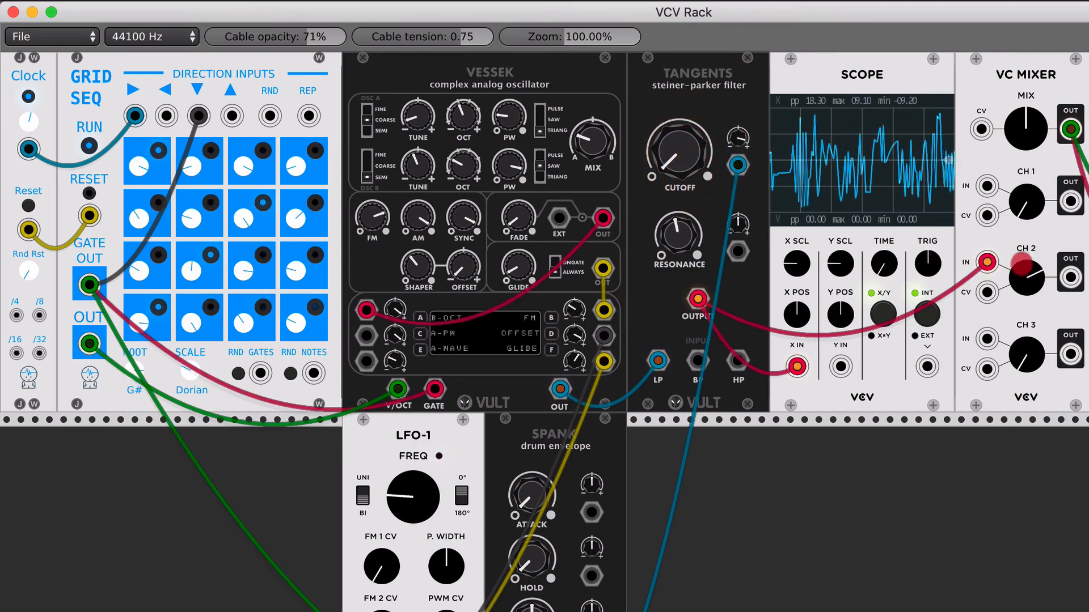